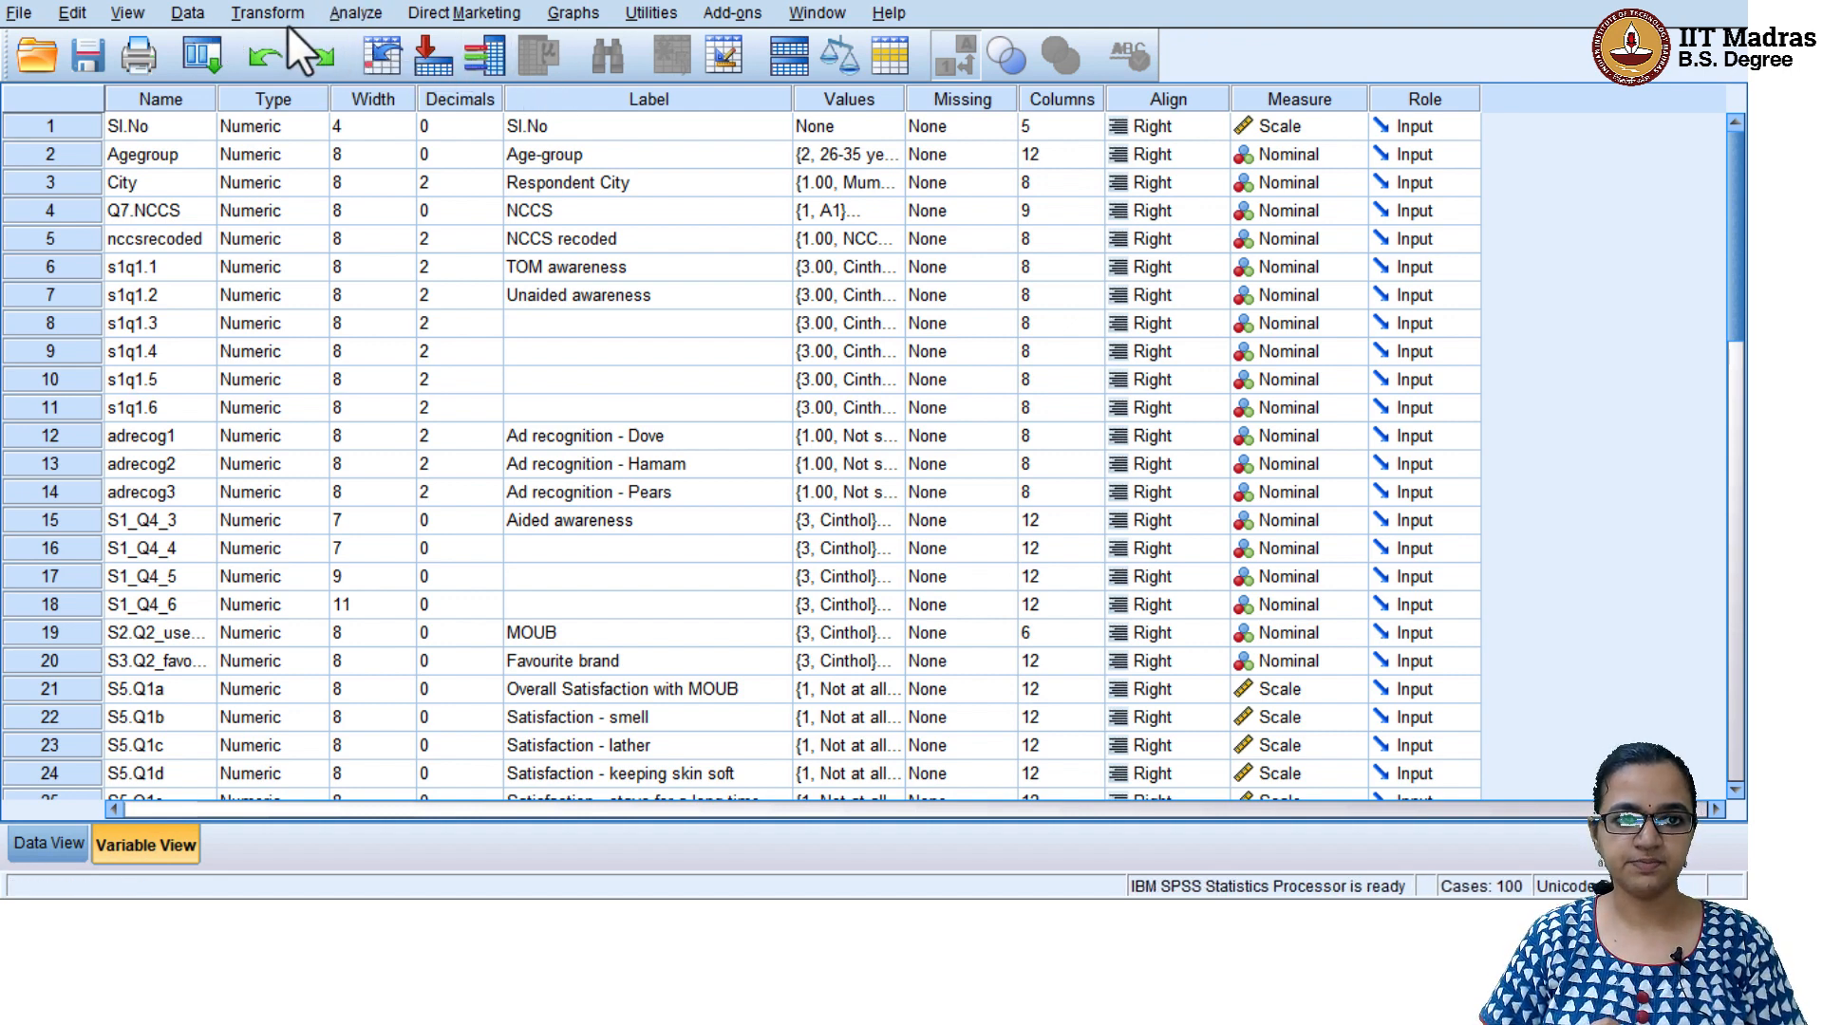
click(188, 13)
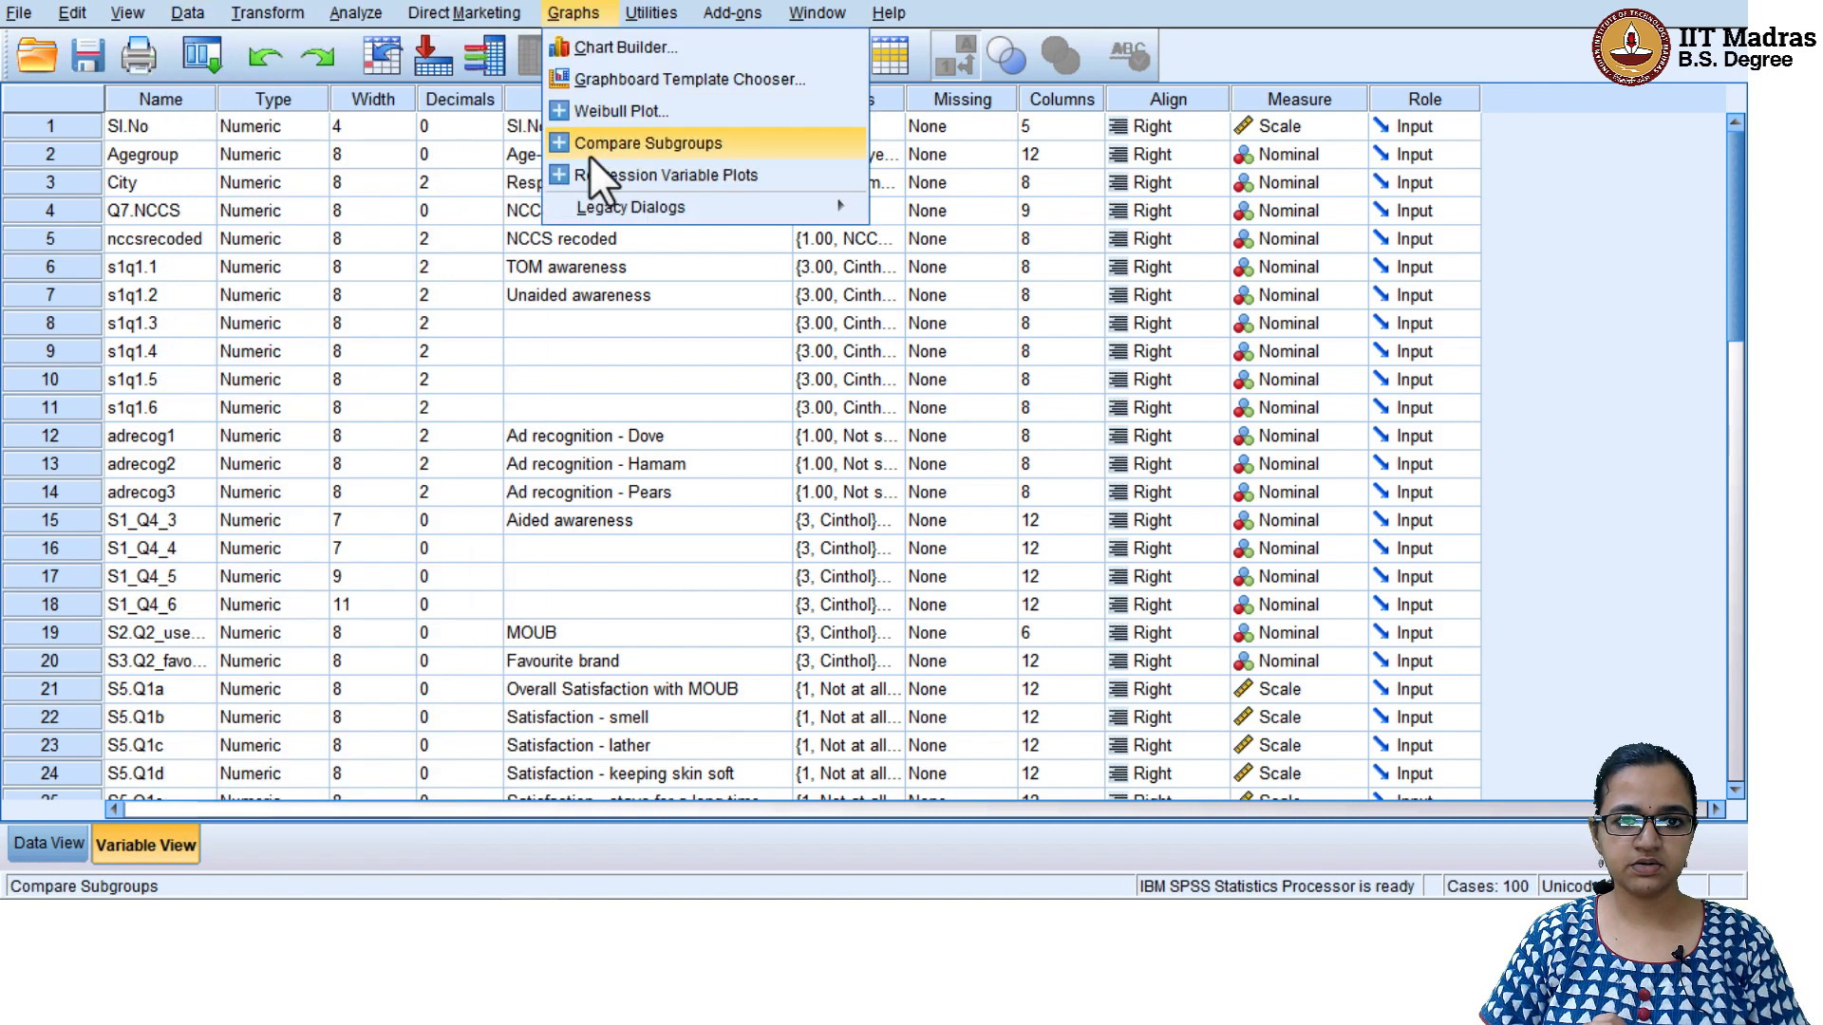
key(Return)
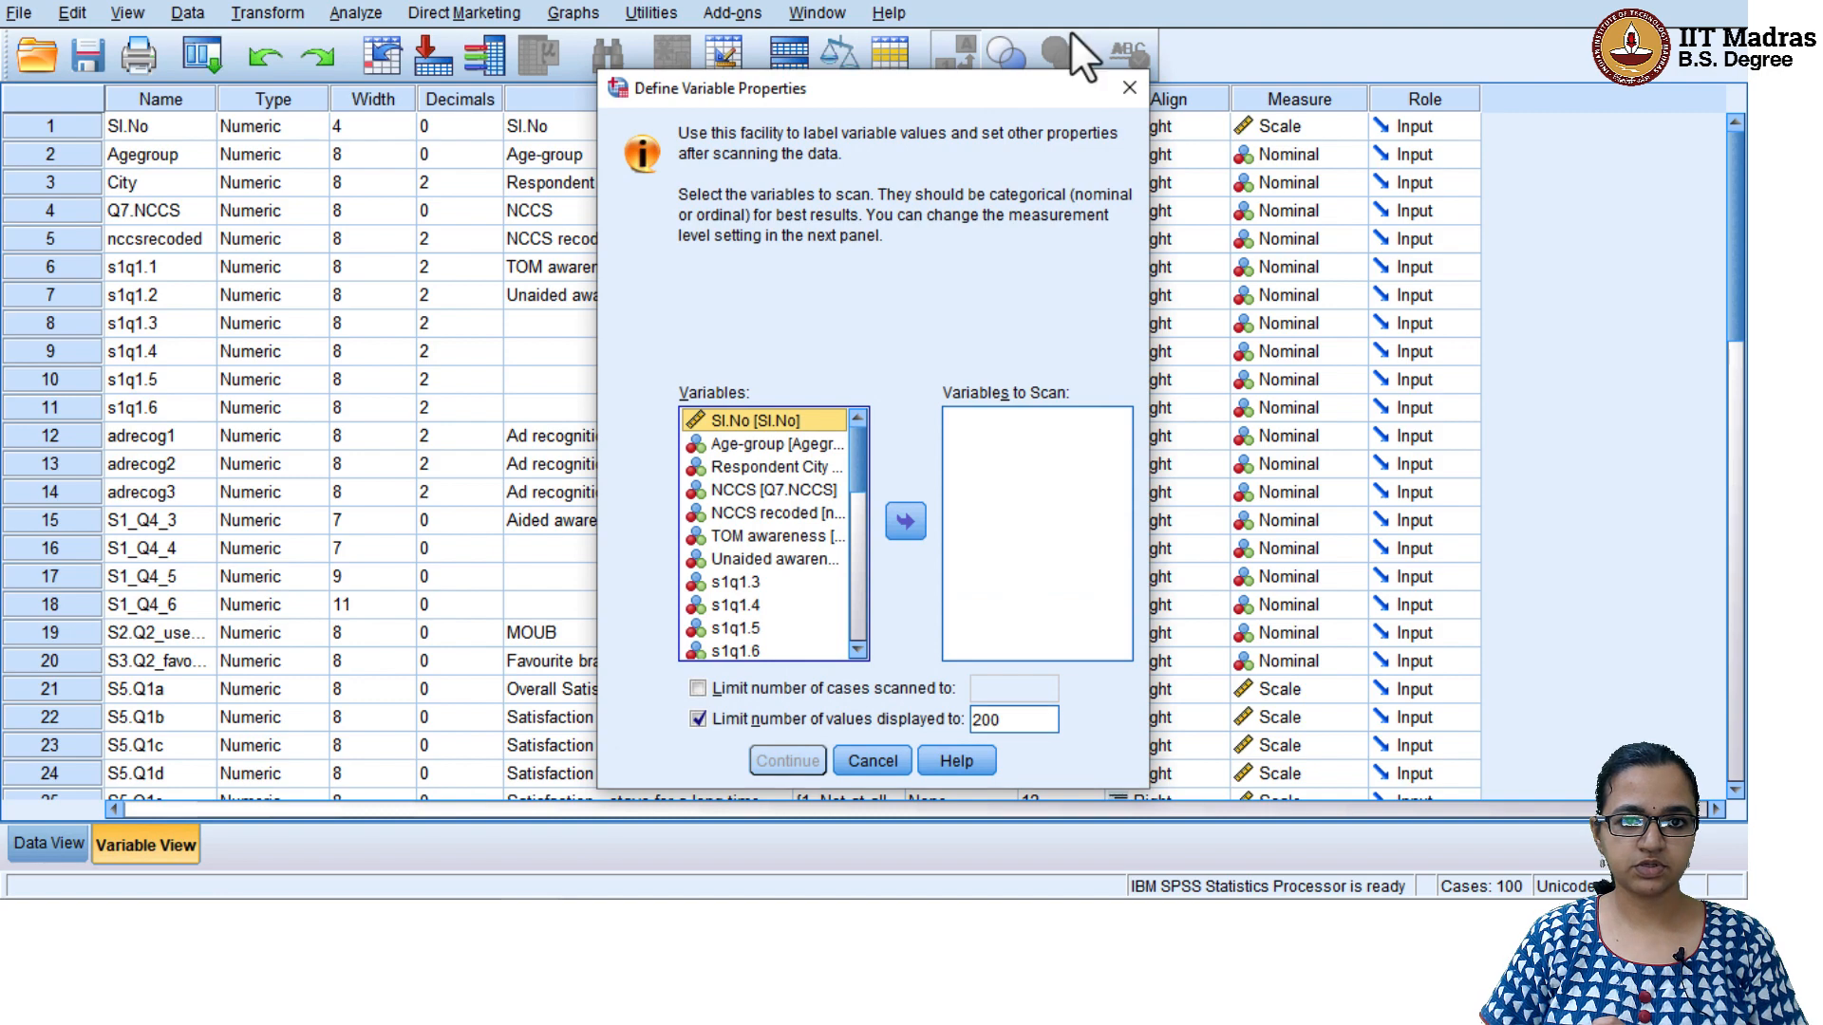
click(1128, 86)
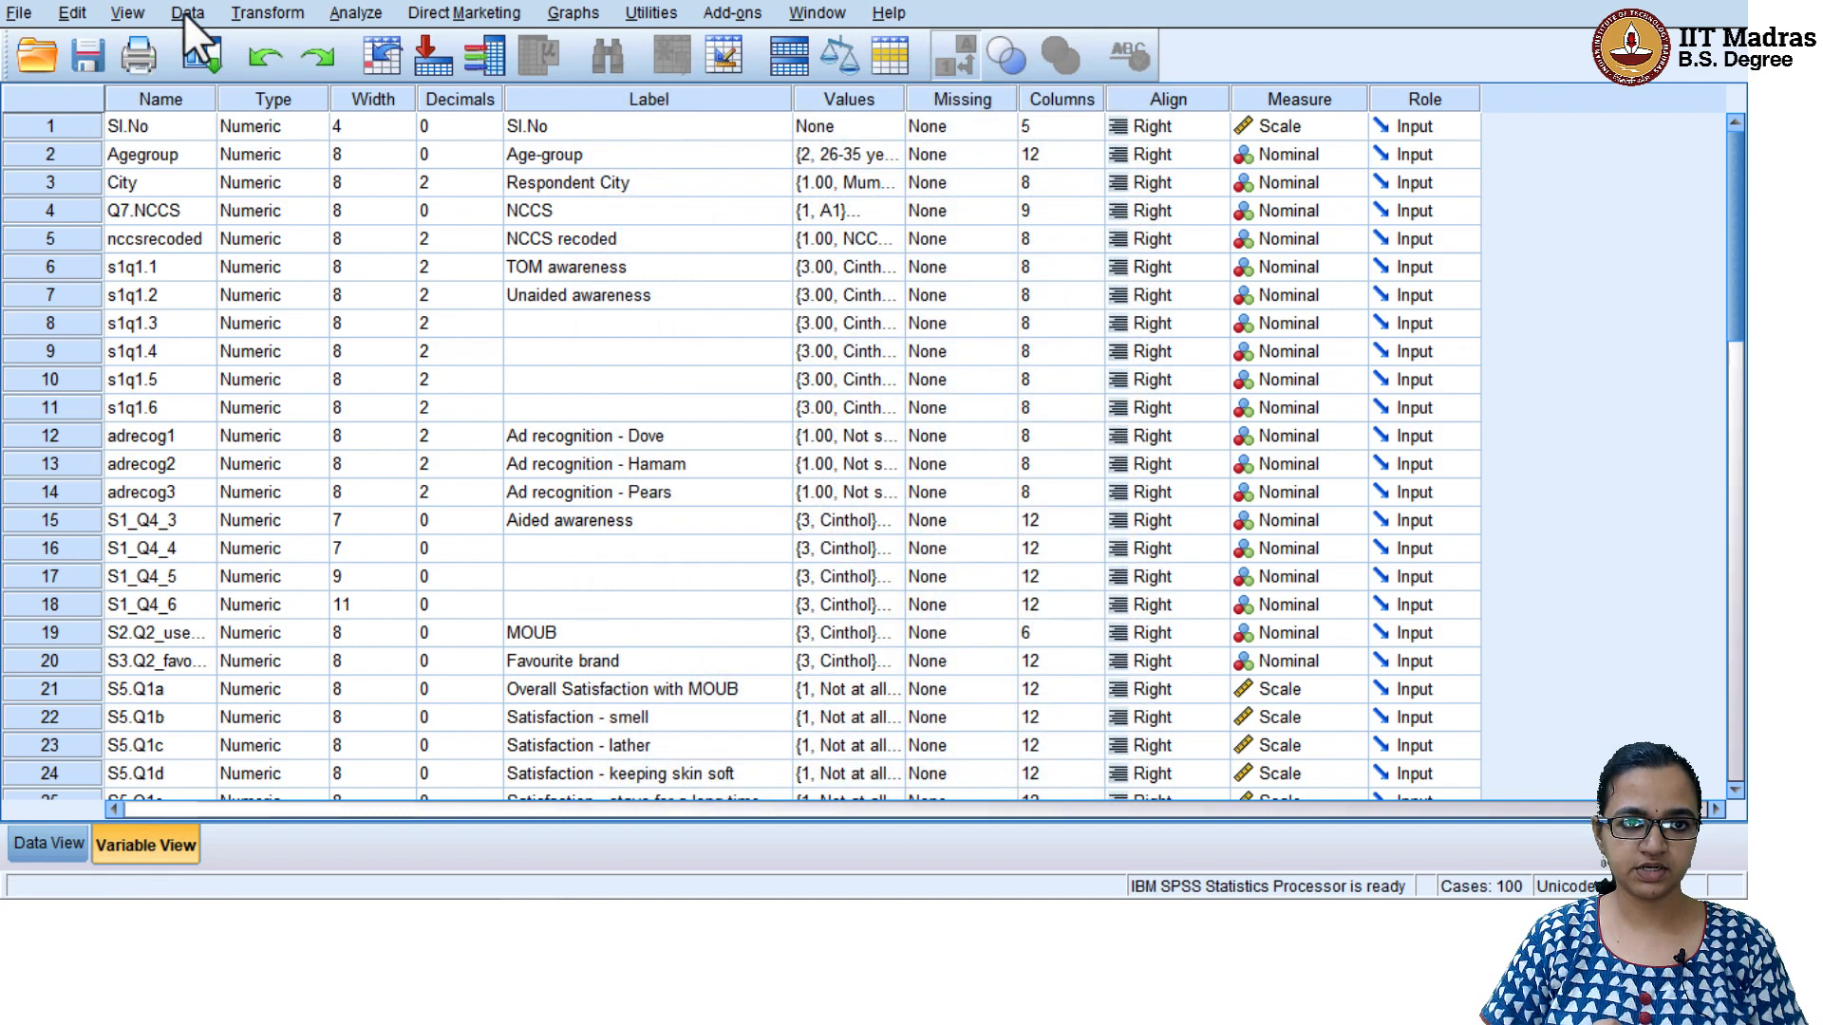
Start a Select Cases filter based on a condition being satisfied and open its condition definition
click(186, 12)
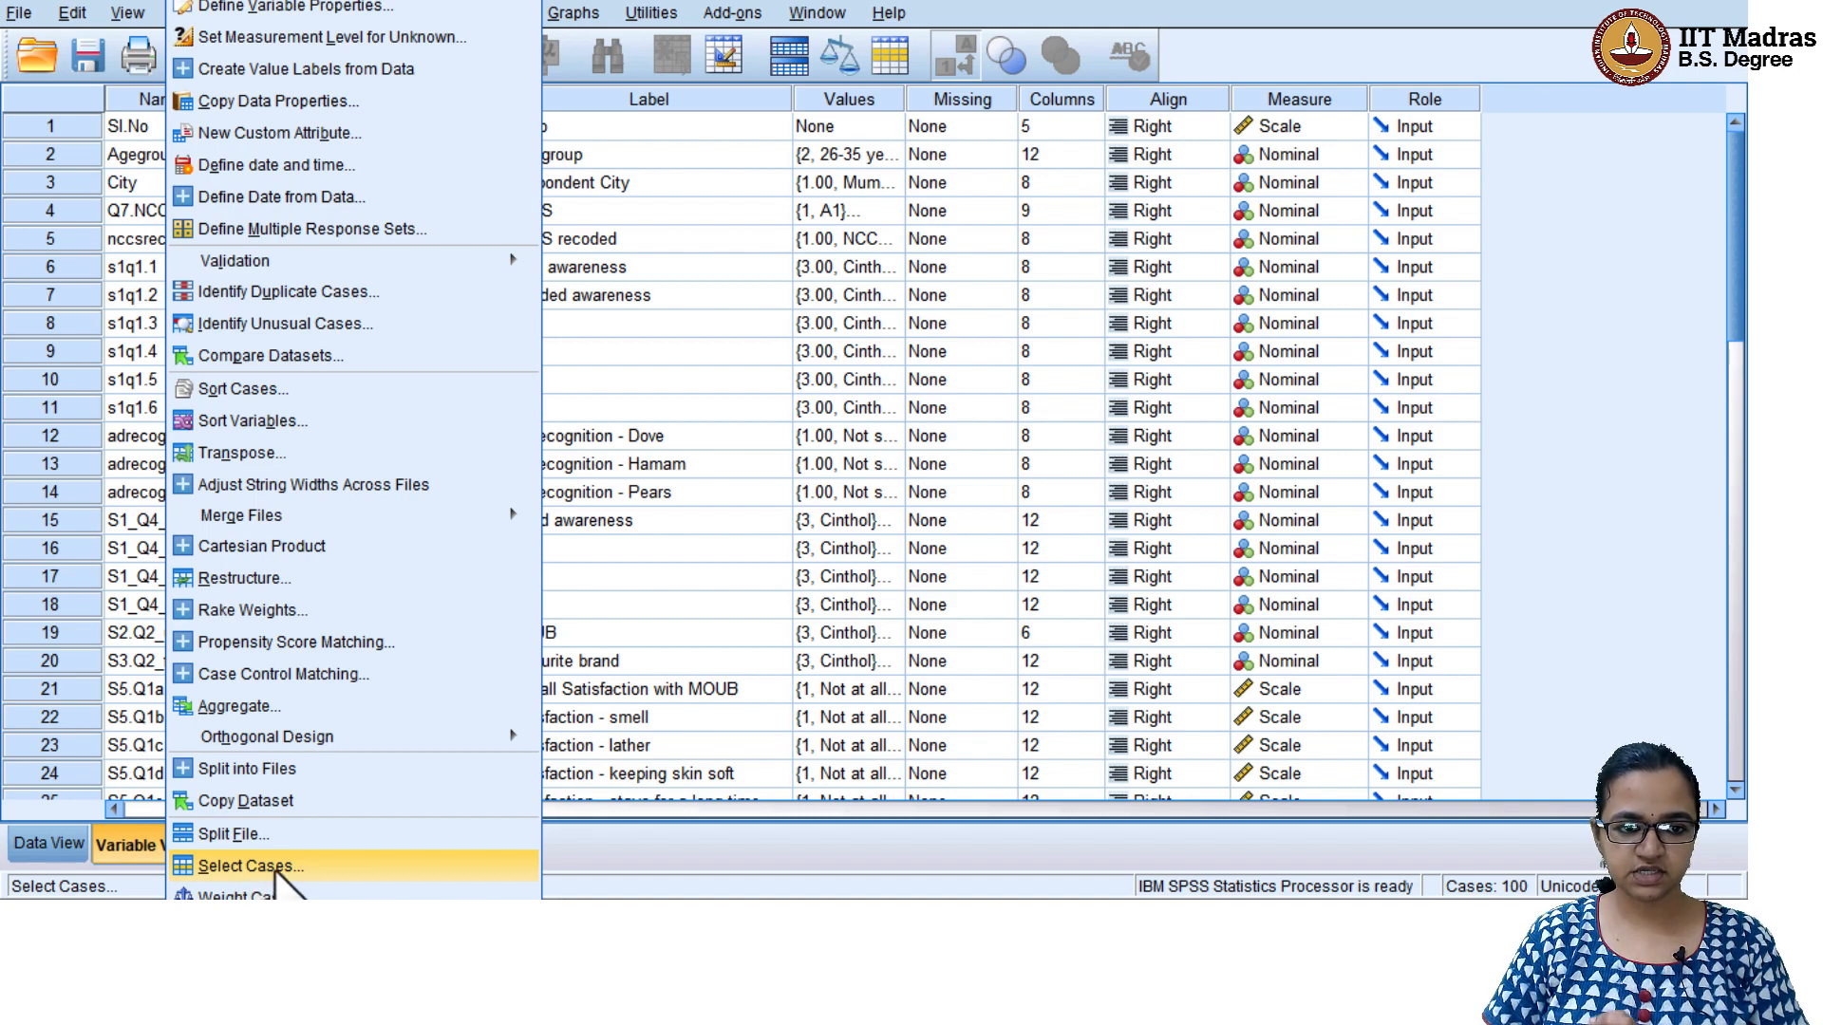
click(278, 867)
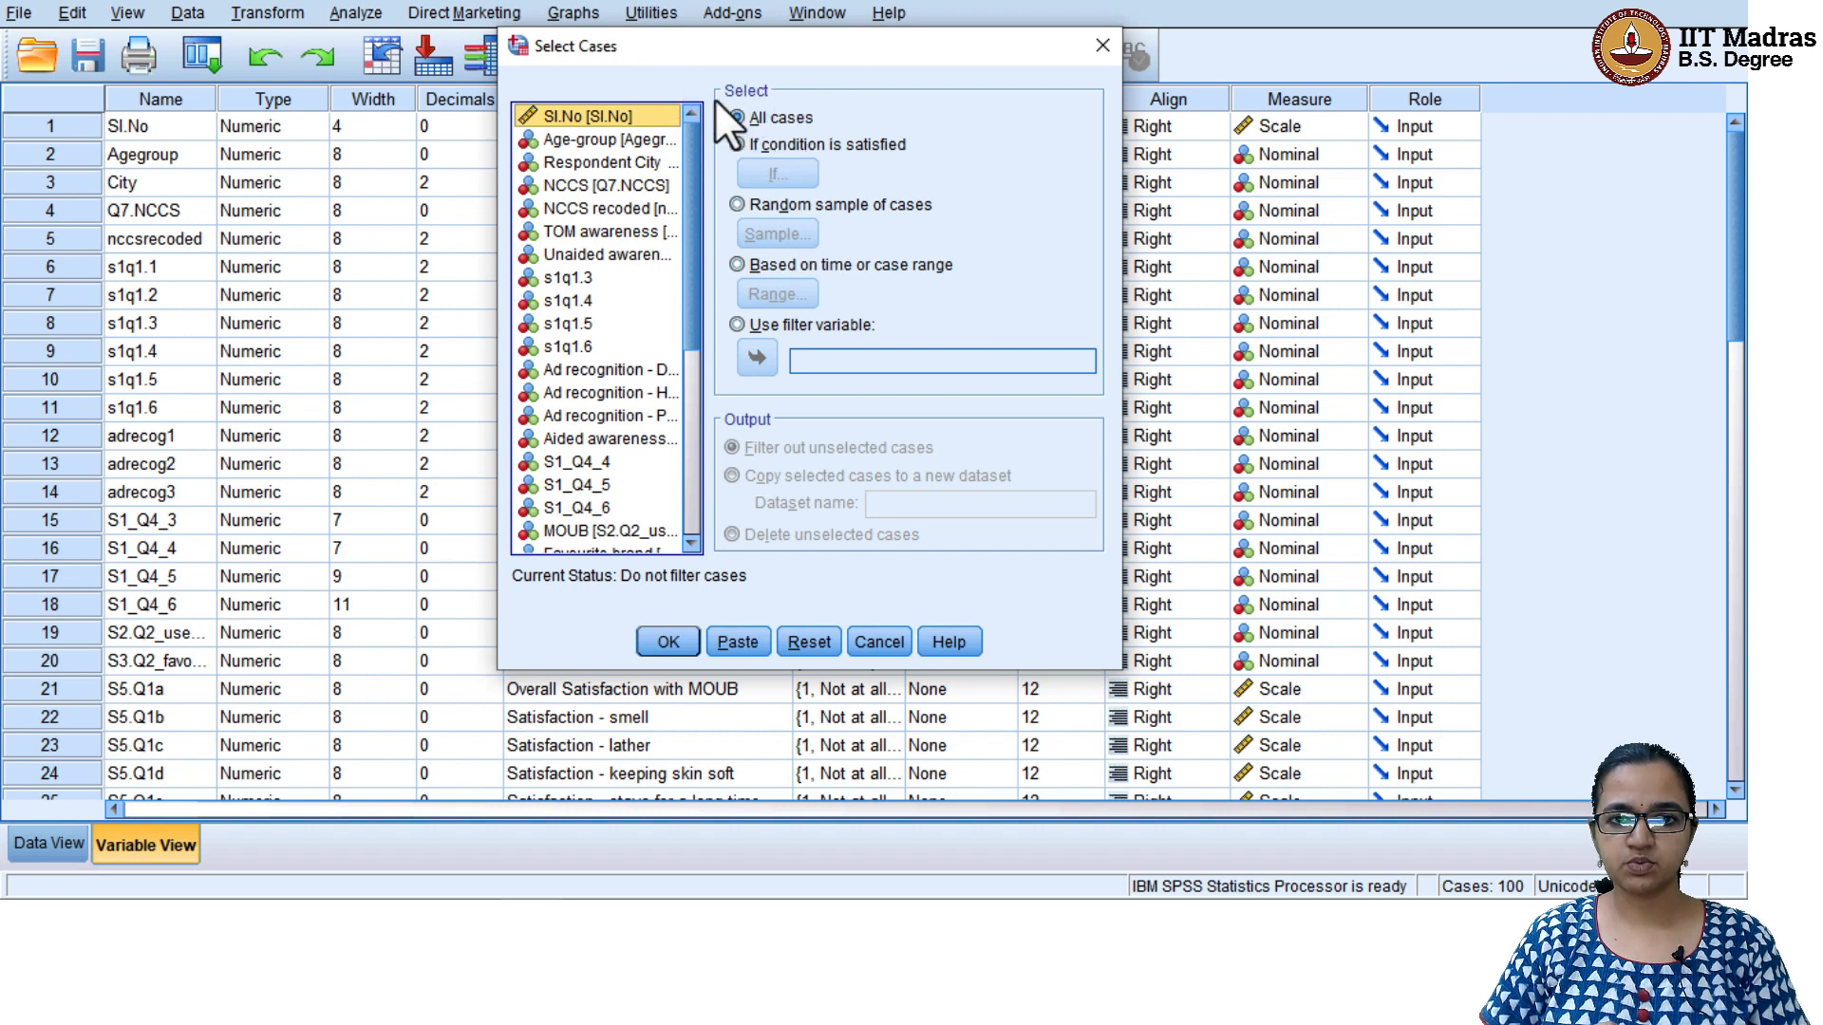
click(831, 145)
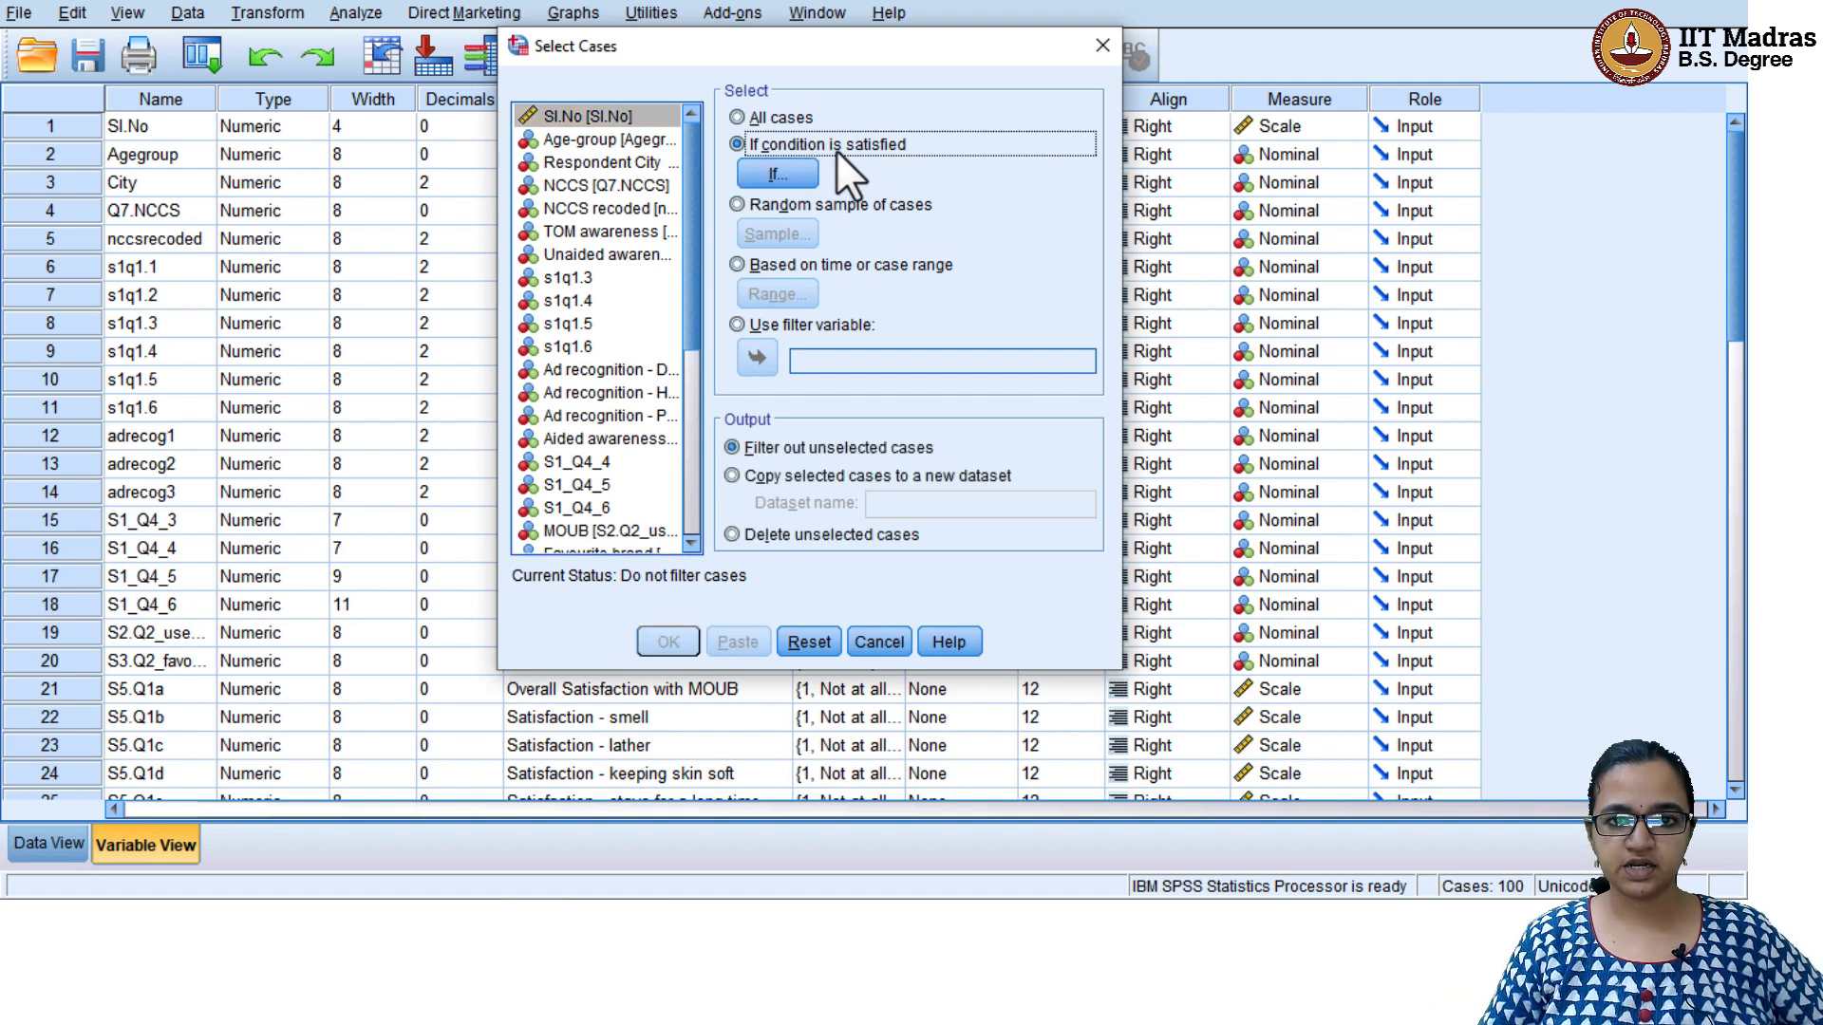
click(776, 174)
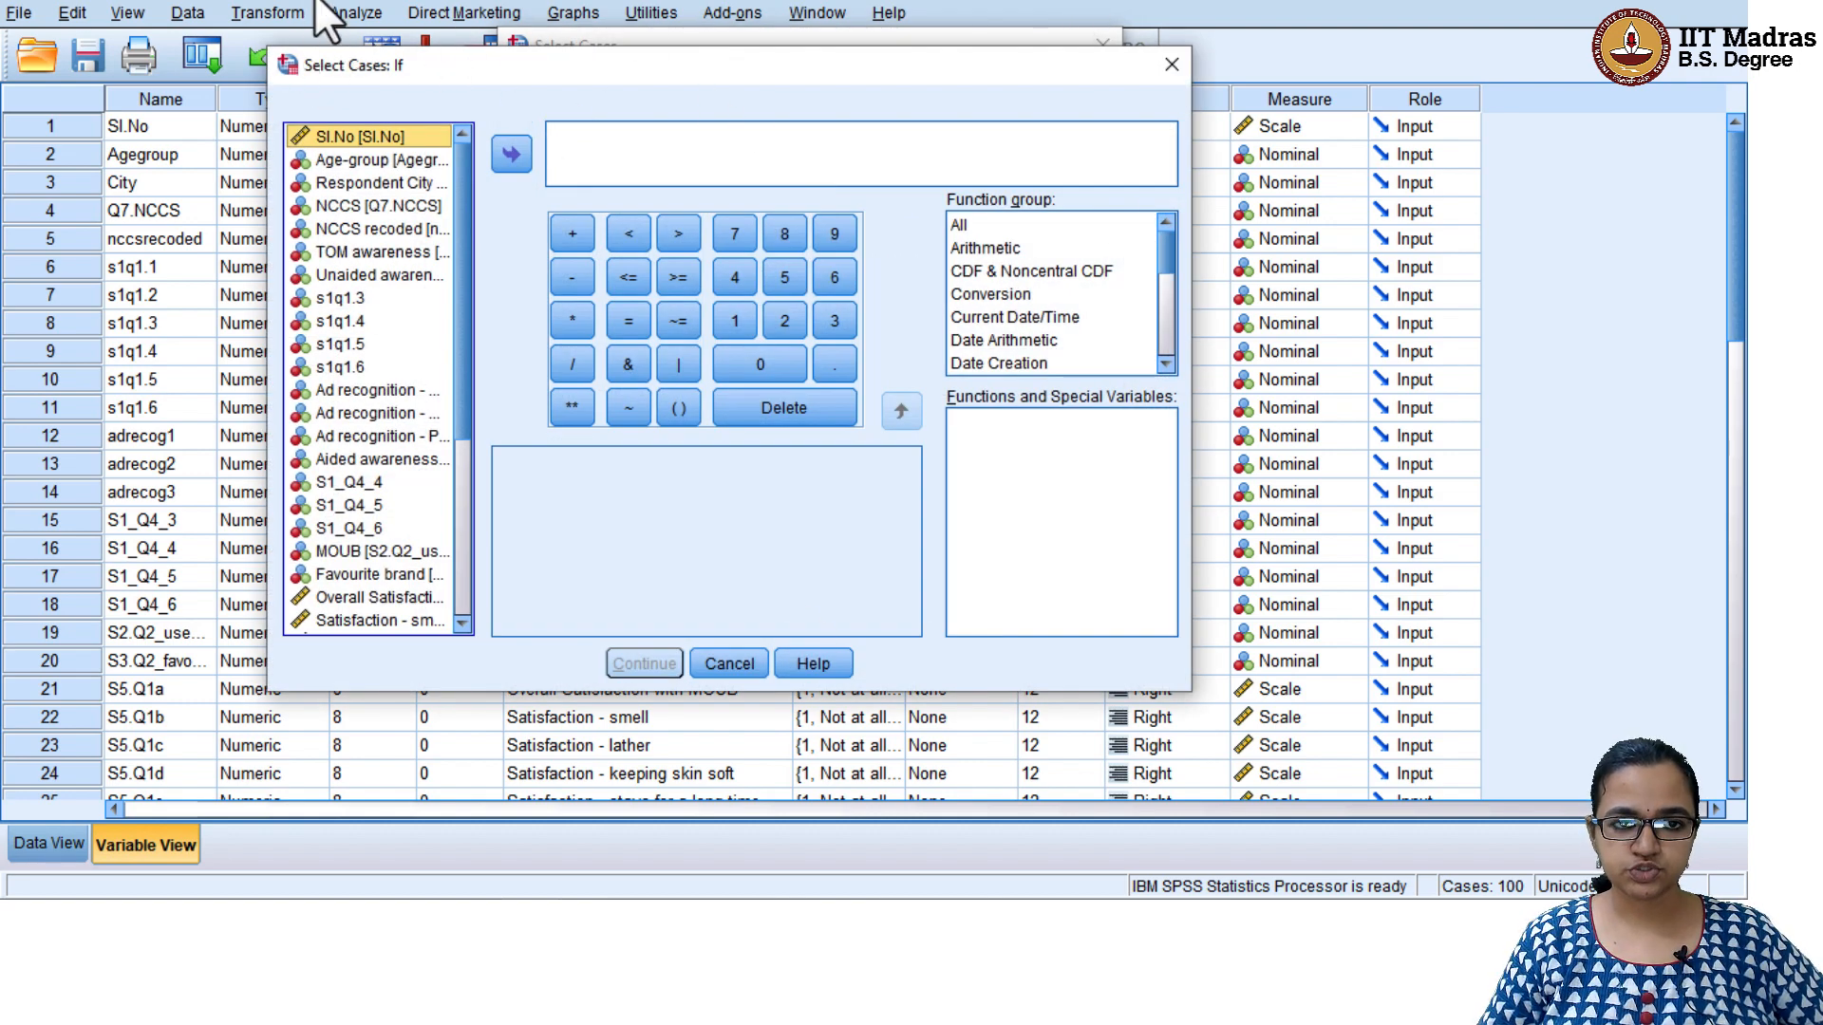
Define the case selection condition as NCCS2 = 1 using the NCCS clubbed variable, and apply the filter with unselected cases filtered out
click(382, 229)
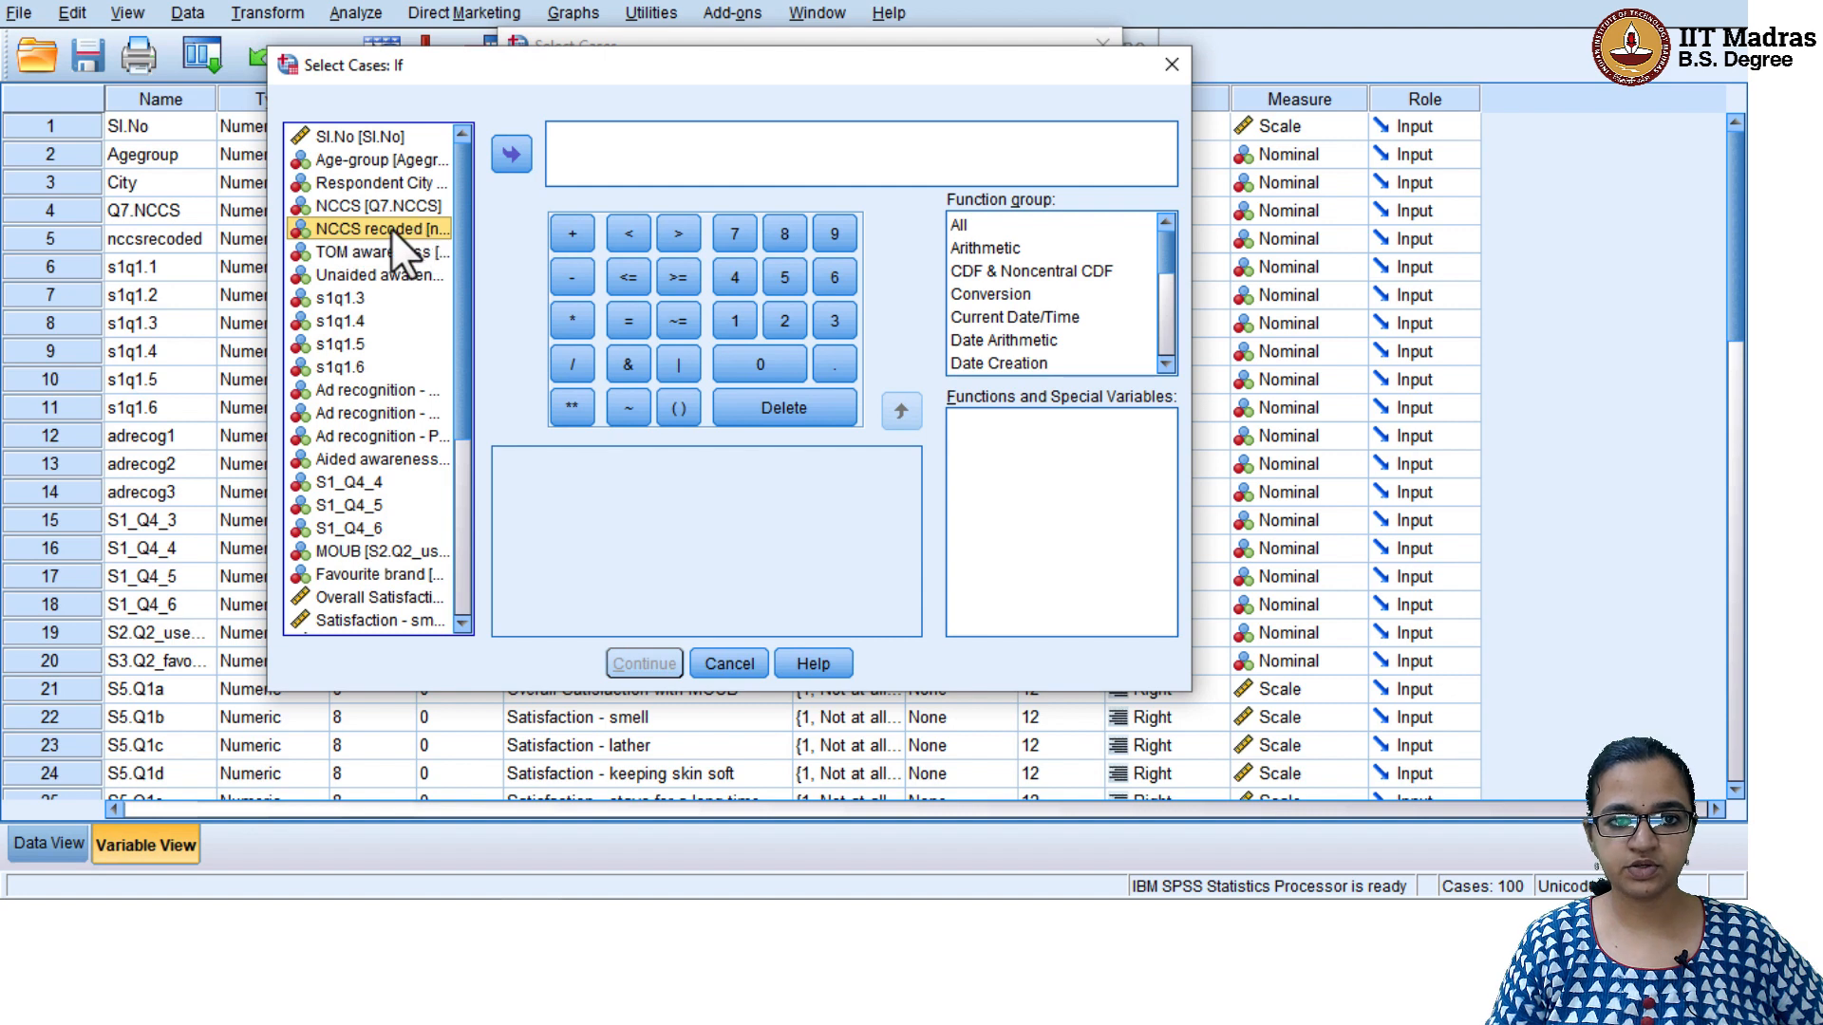
drag(457, 174, 453, 422)
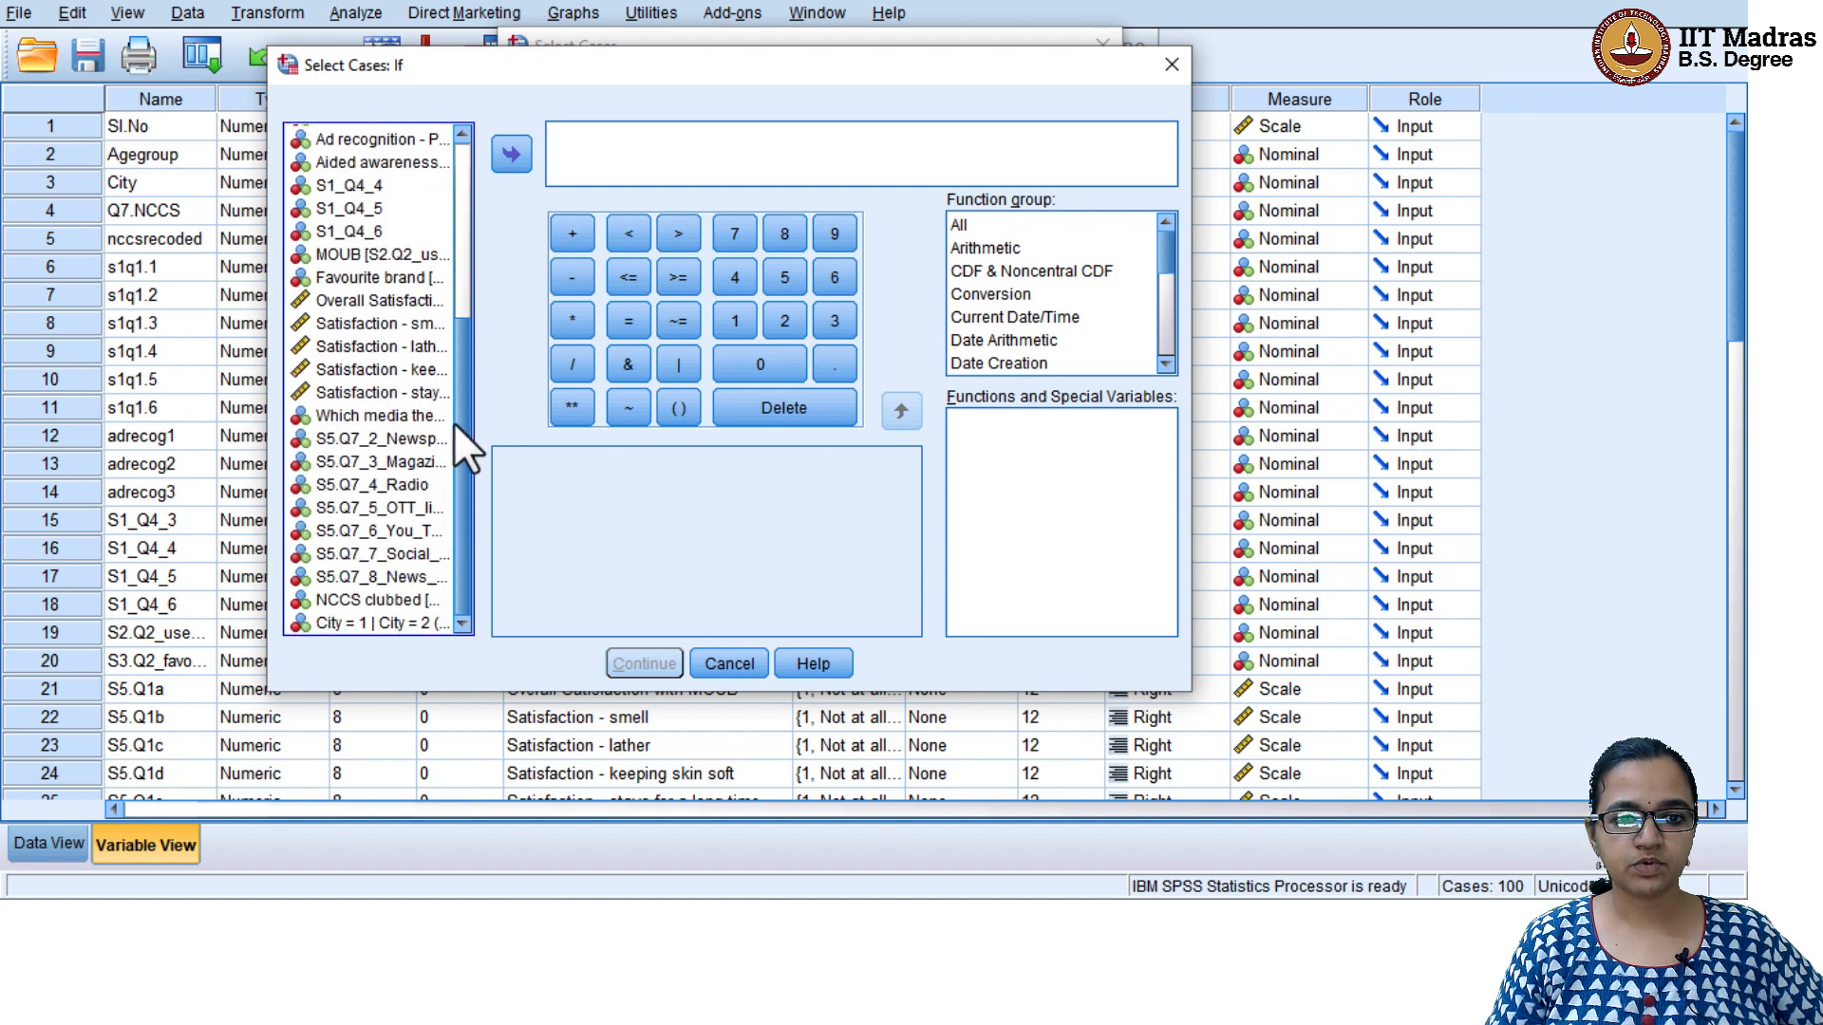
click(370, 599)
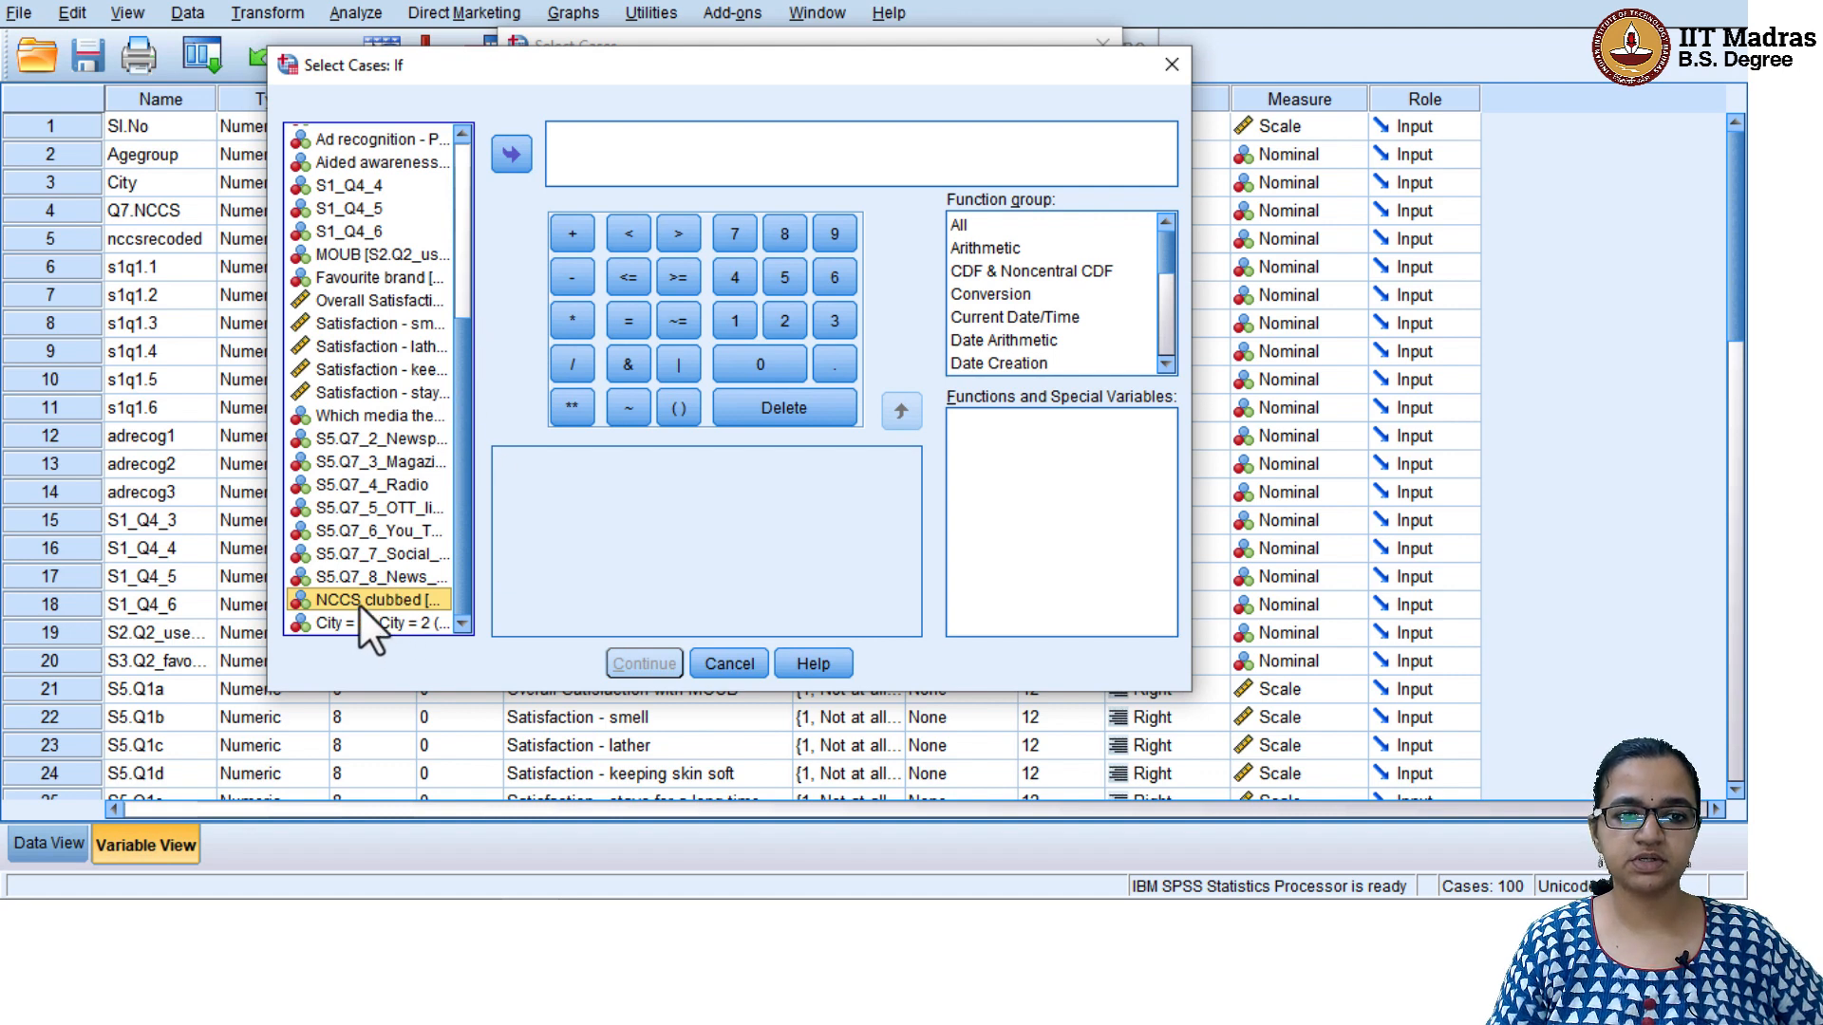
click(504, 154)
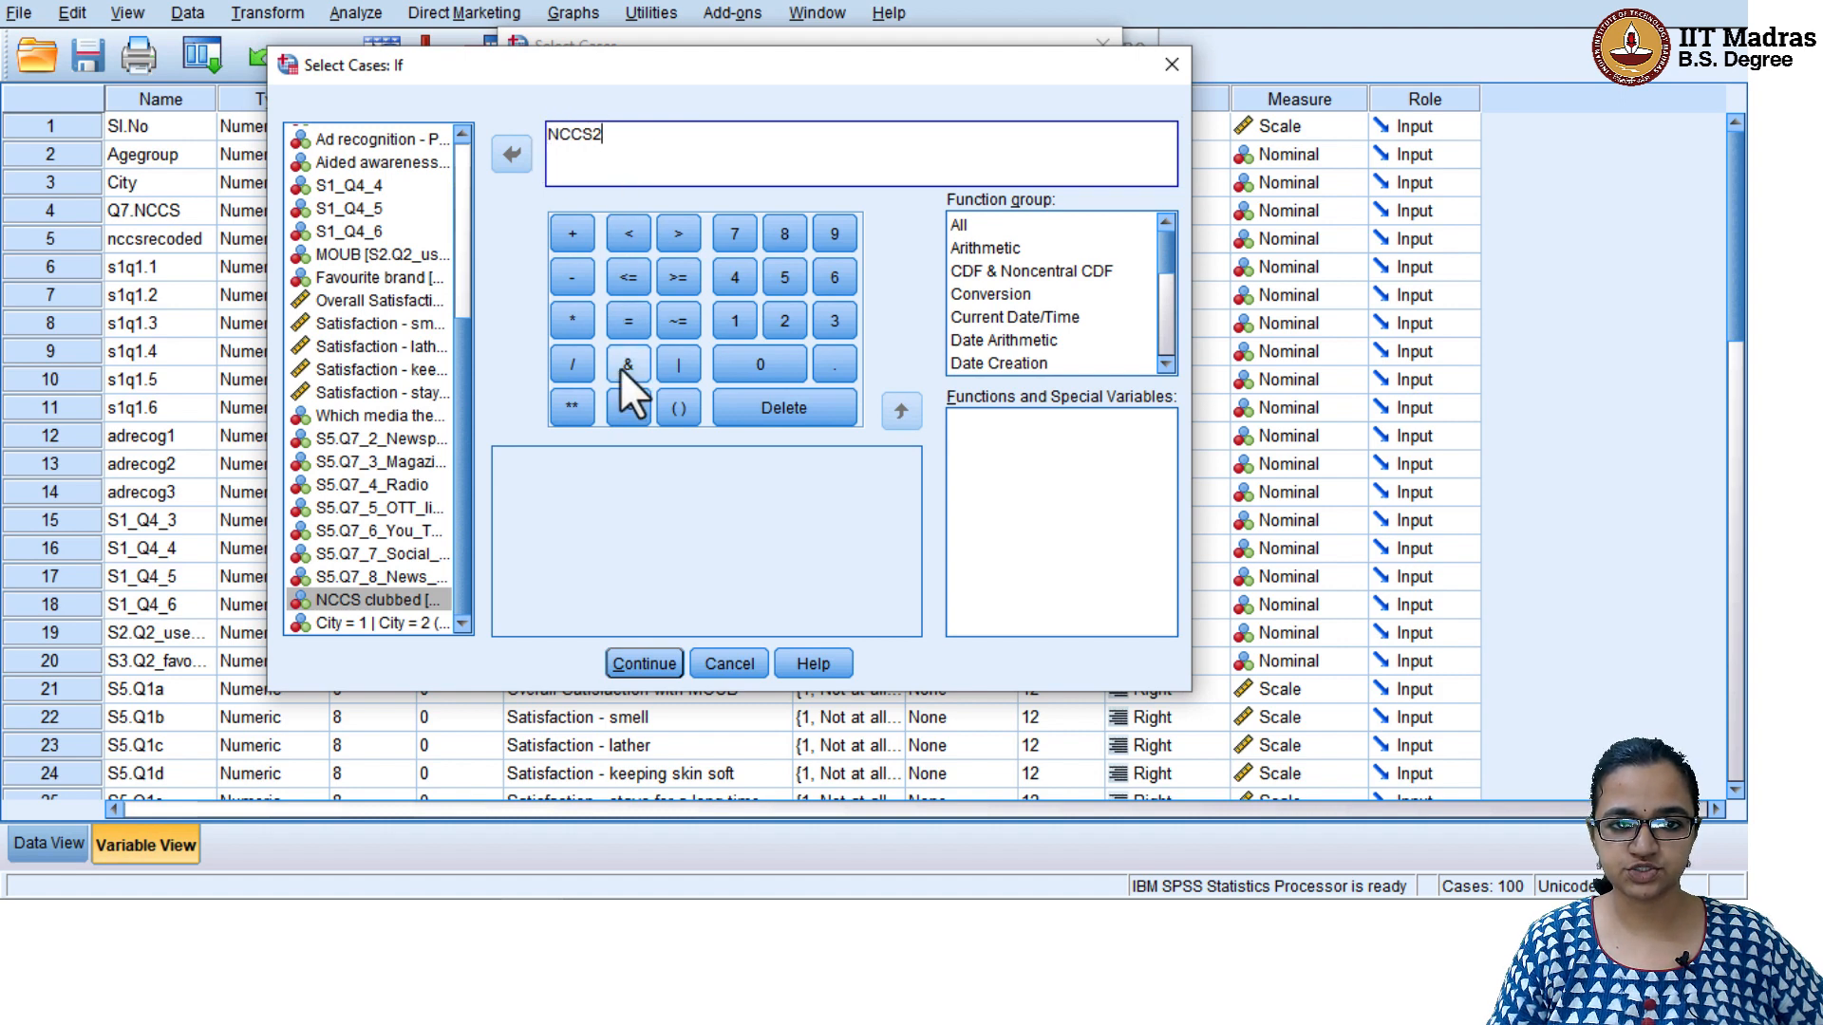
click(629, 318)
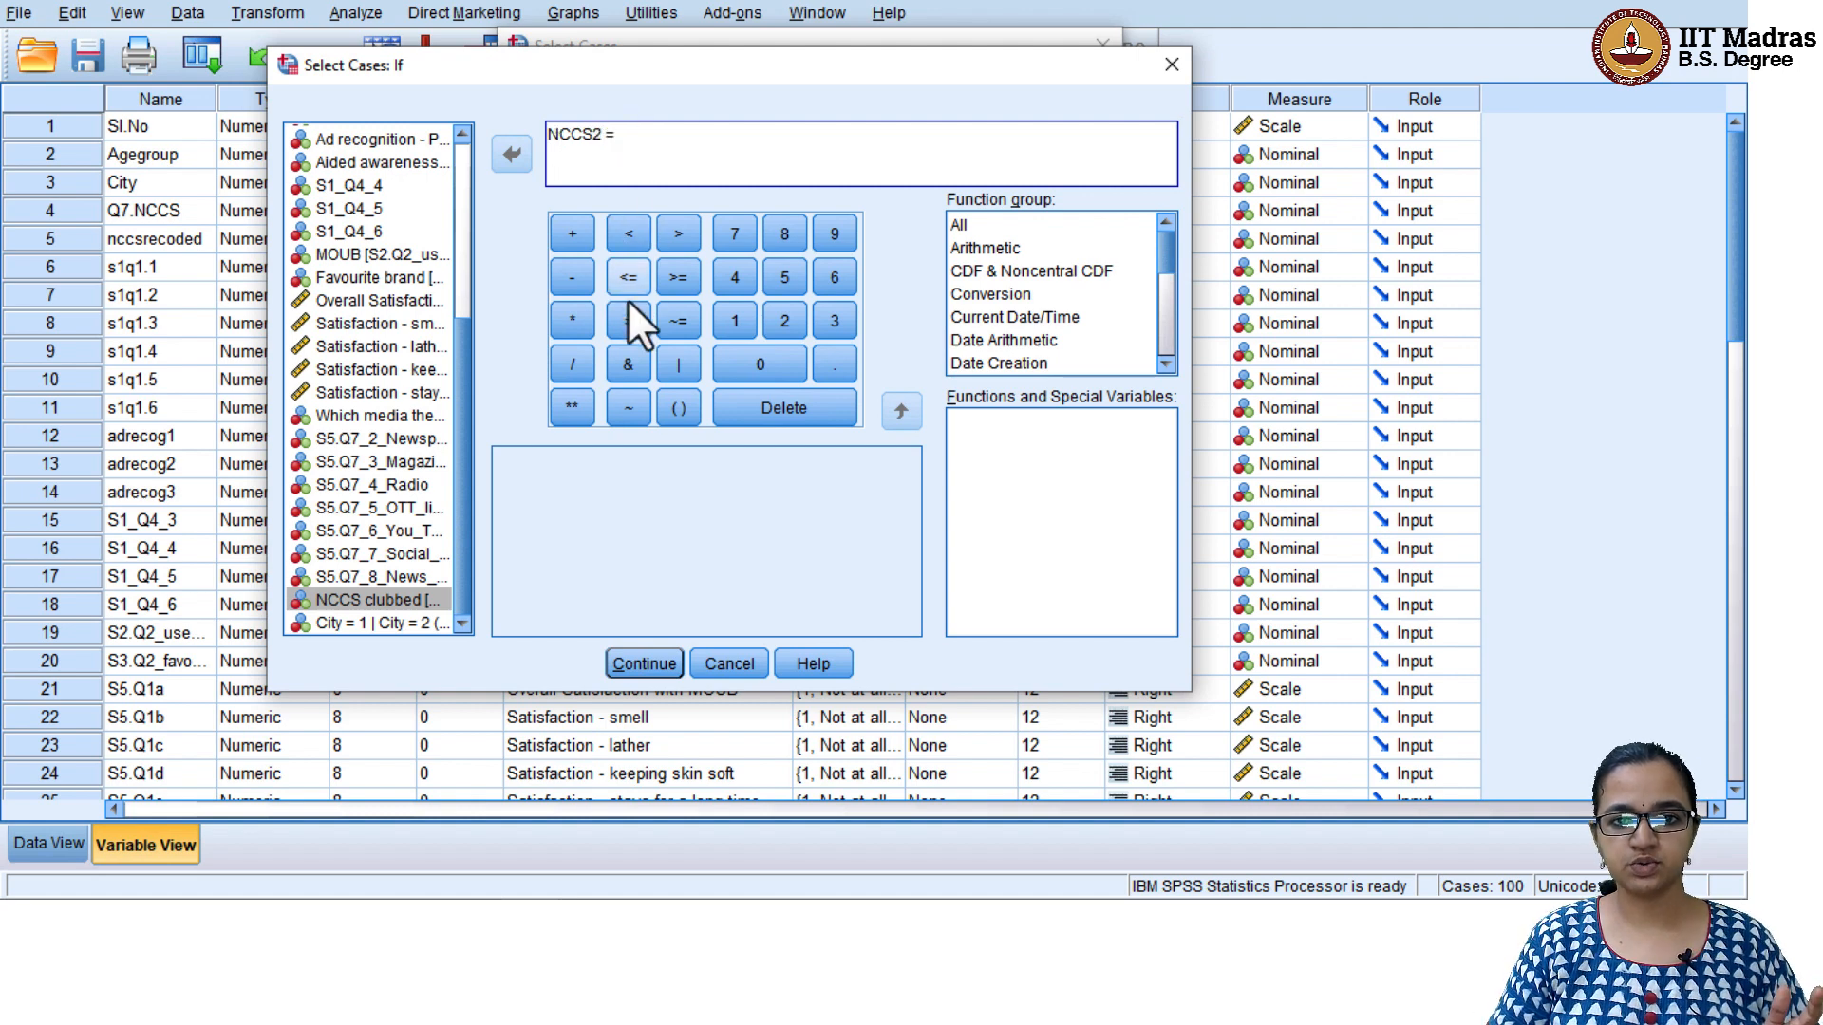
click(783, 318)
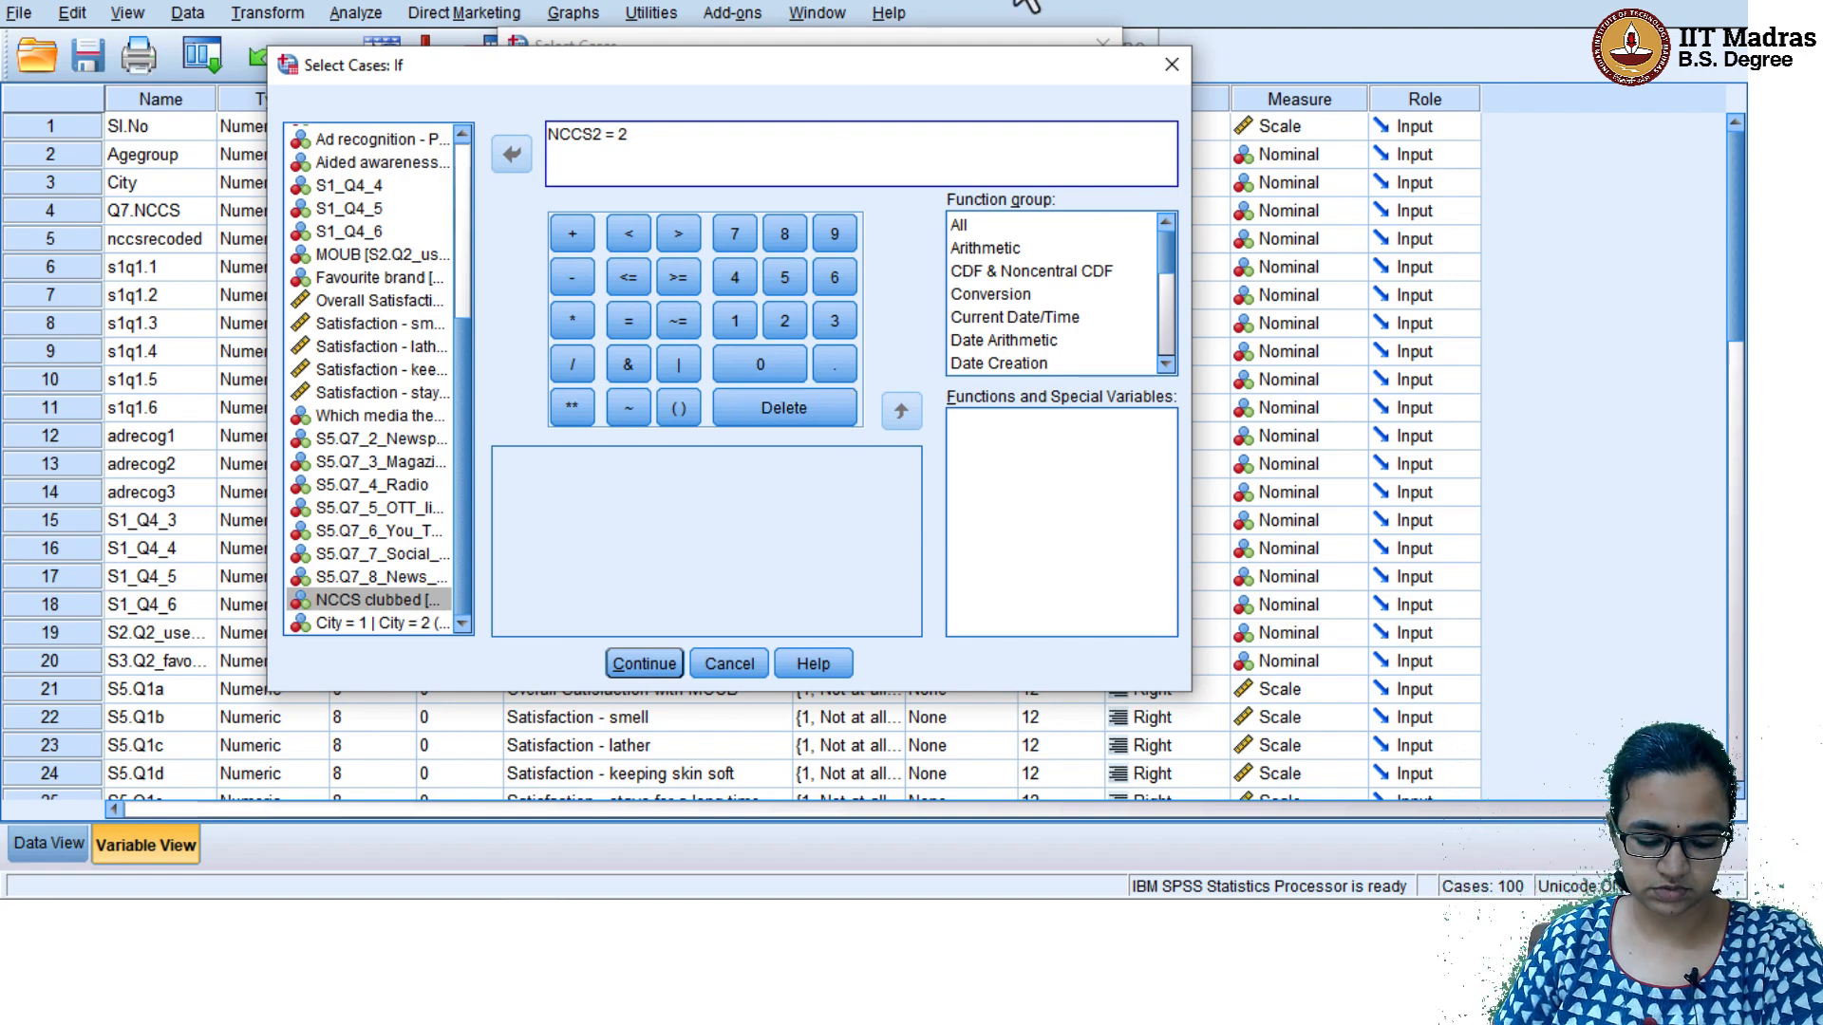
key(BackSpace)
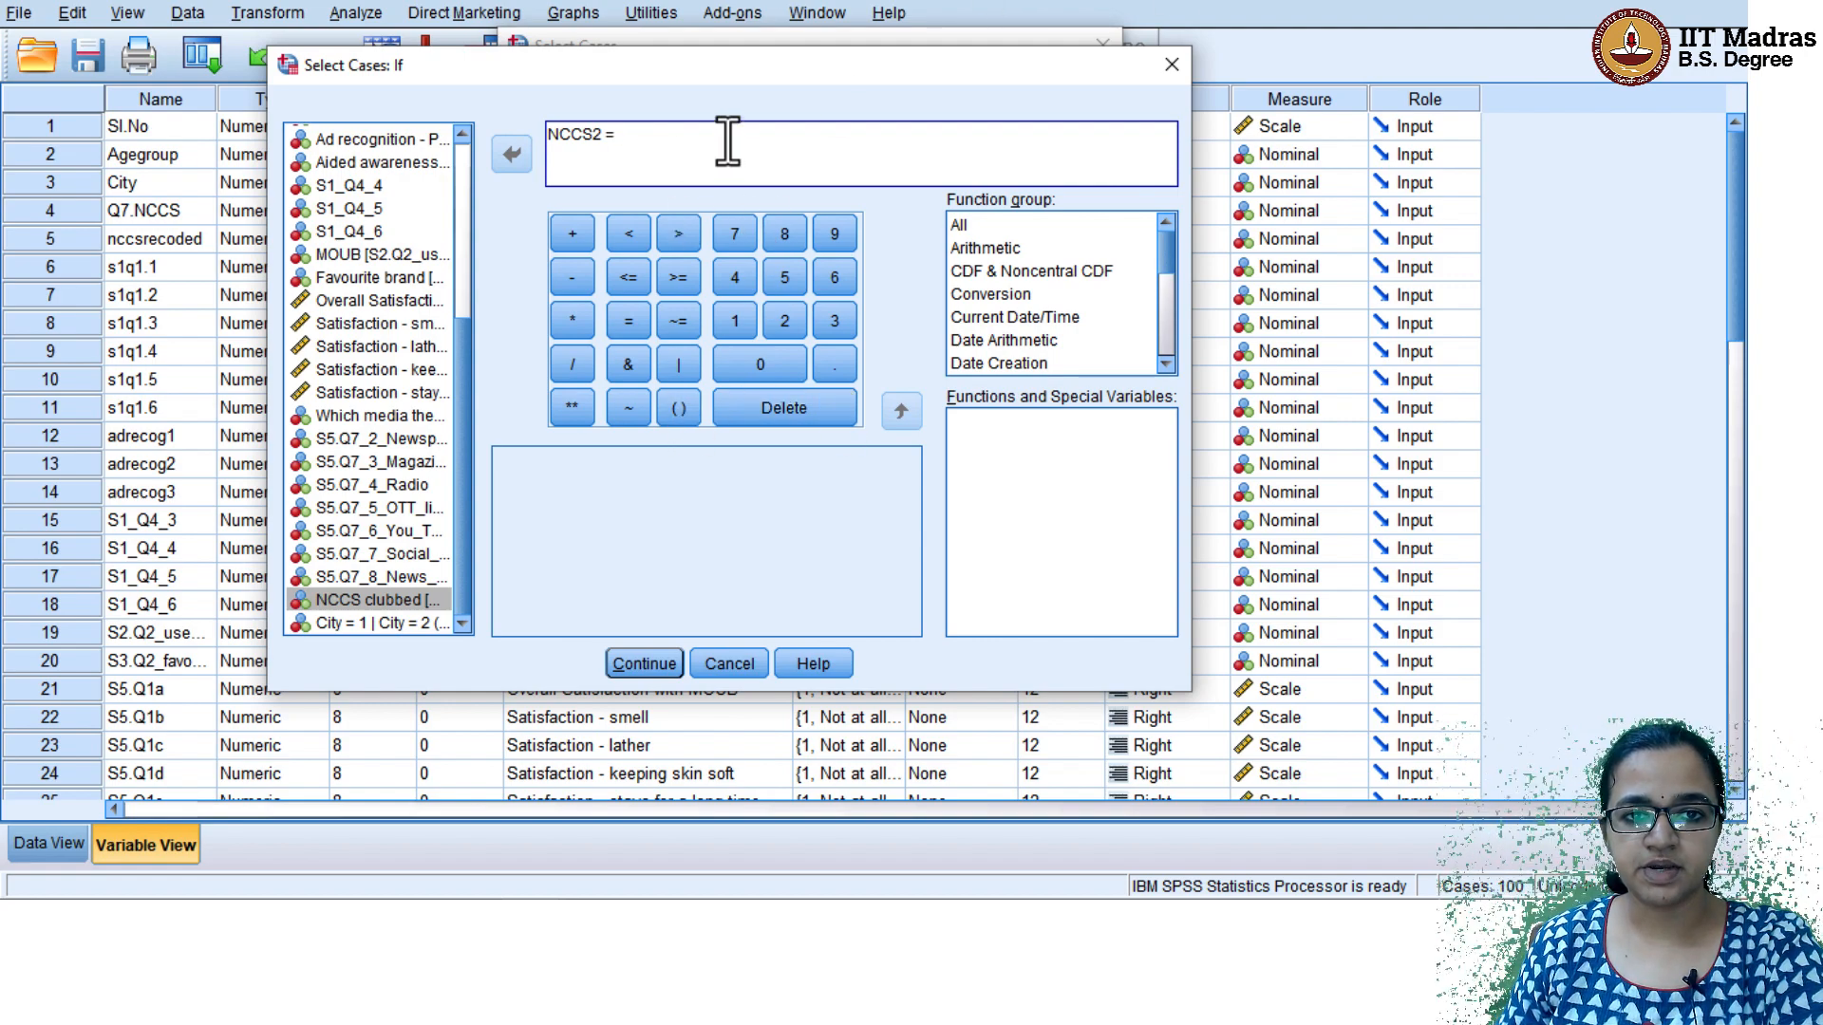
click(727, 328)
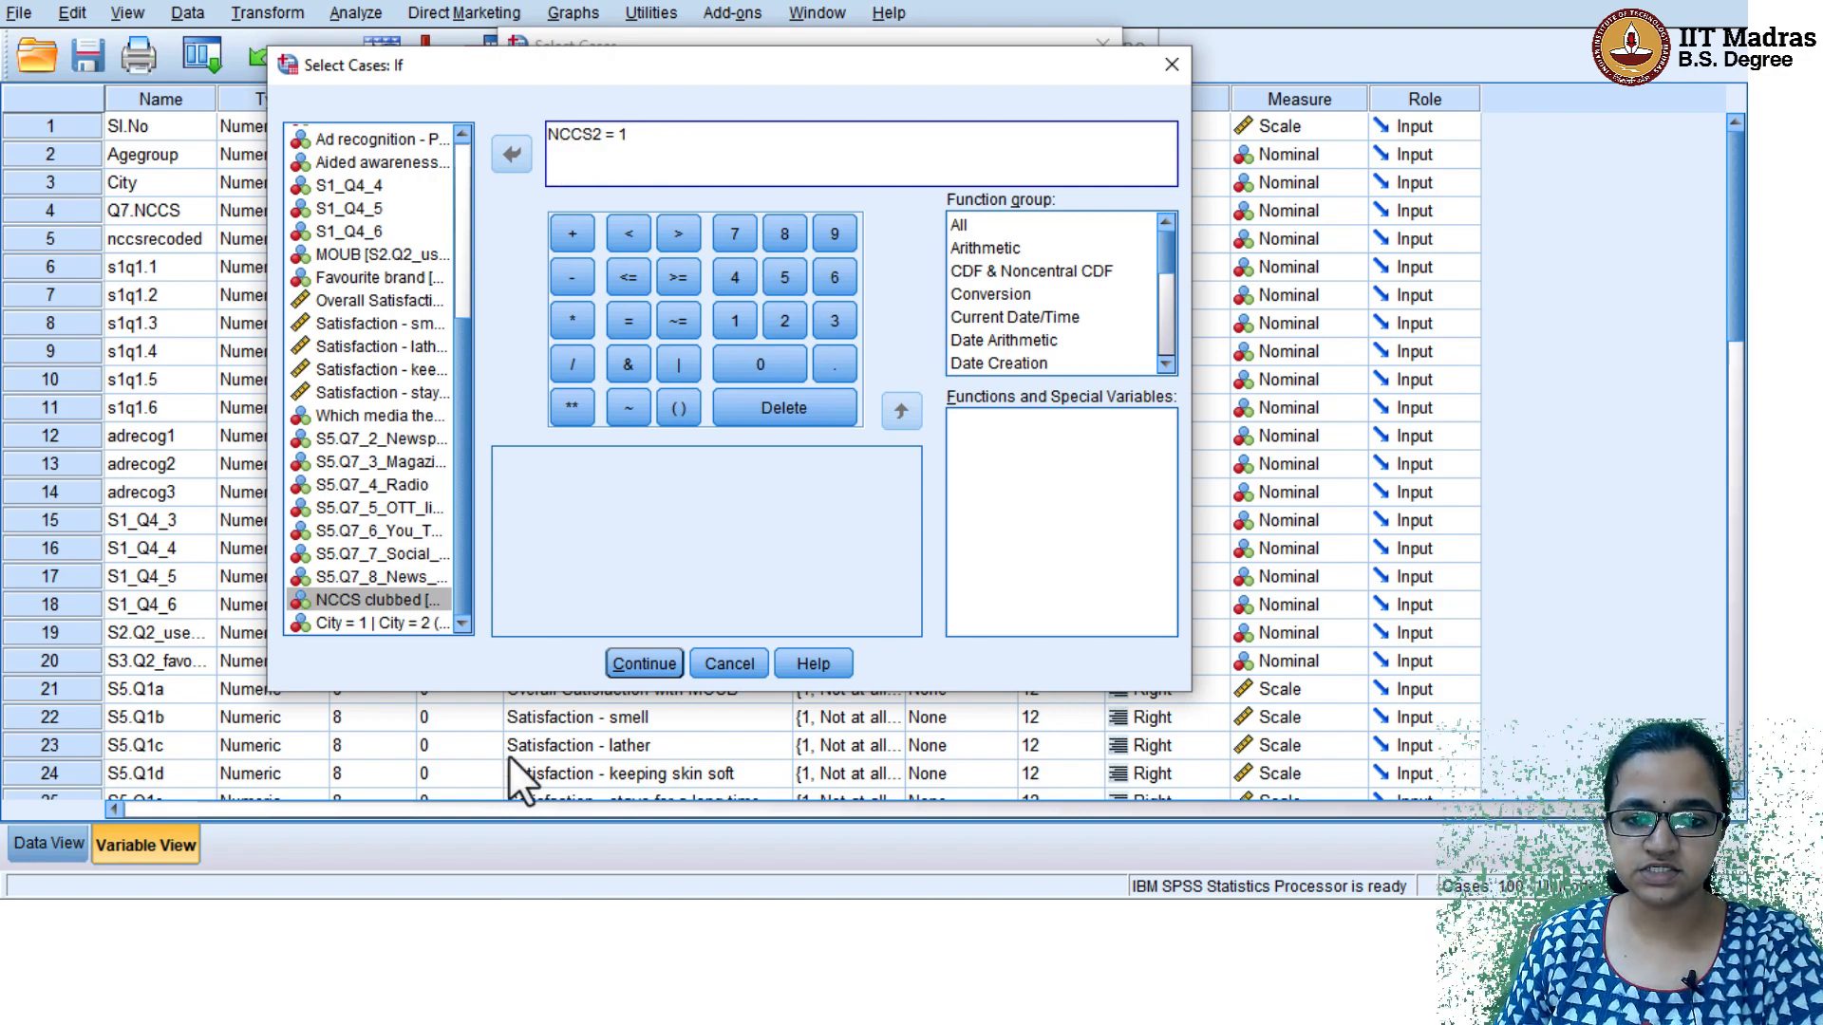
click(651, 661)
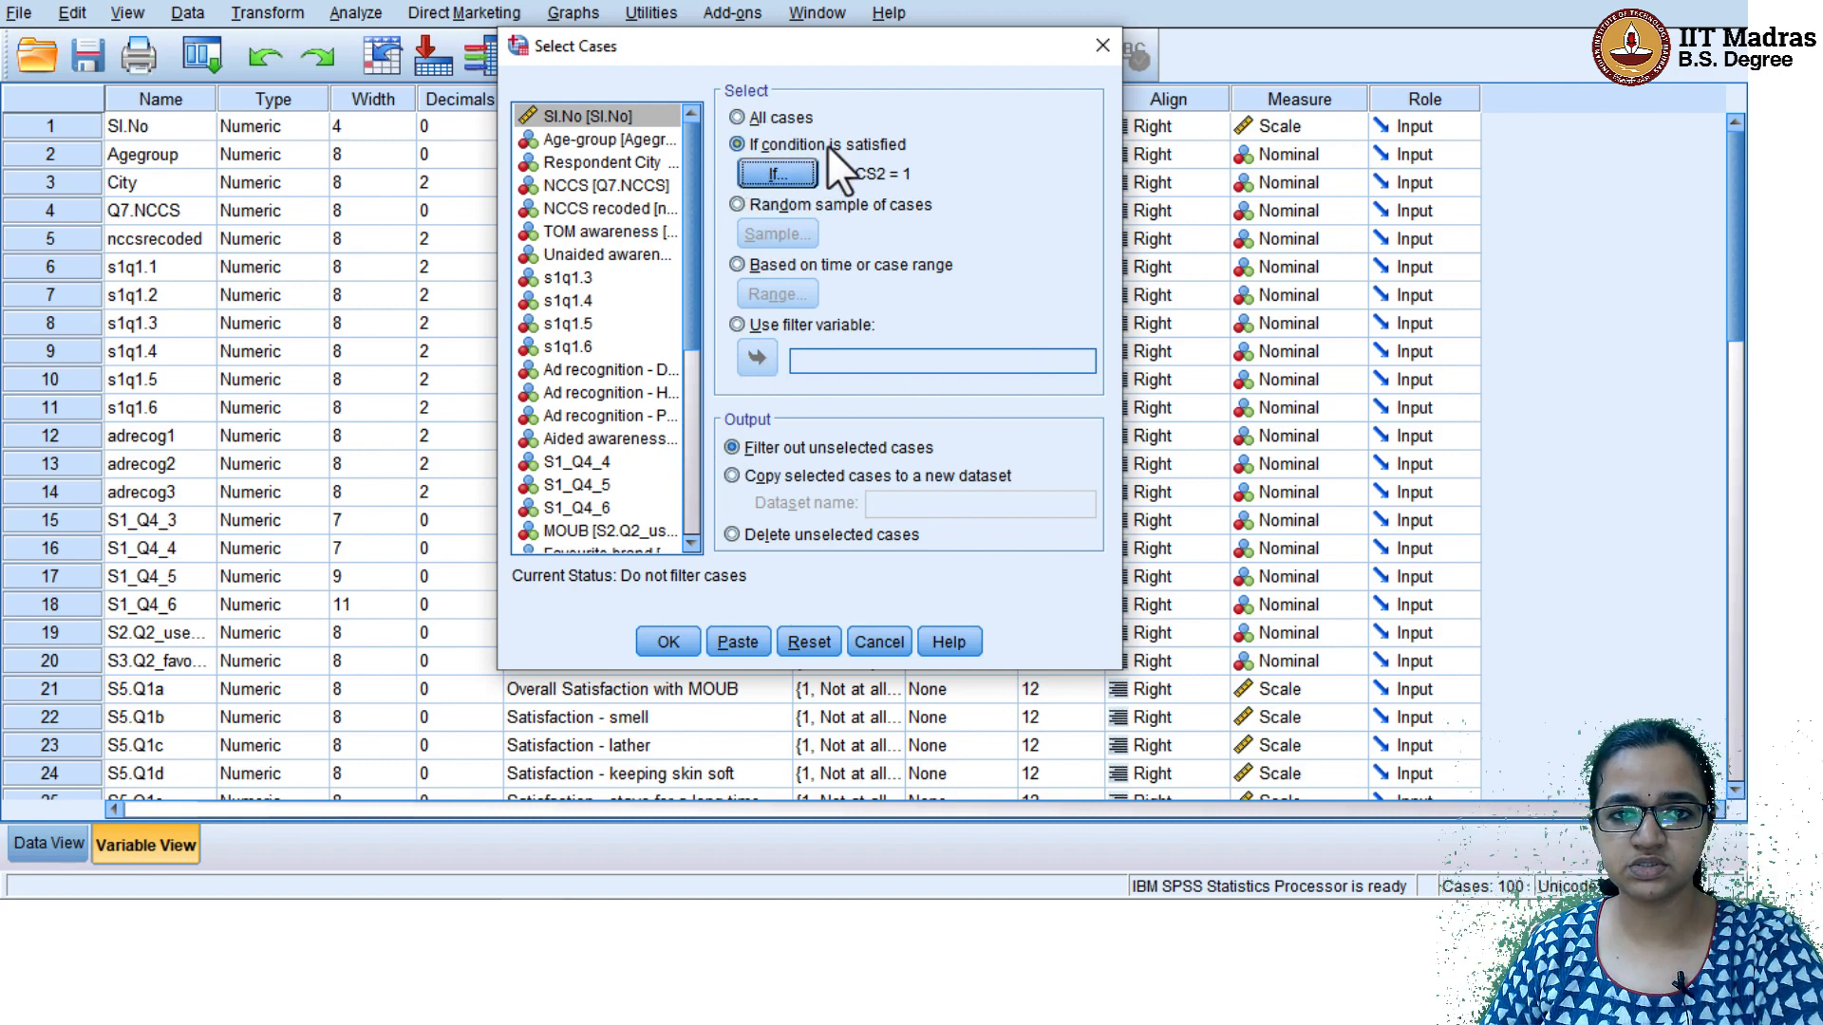
click(670, 646)
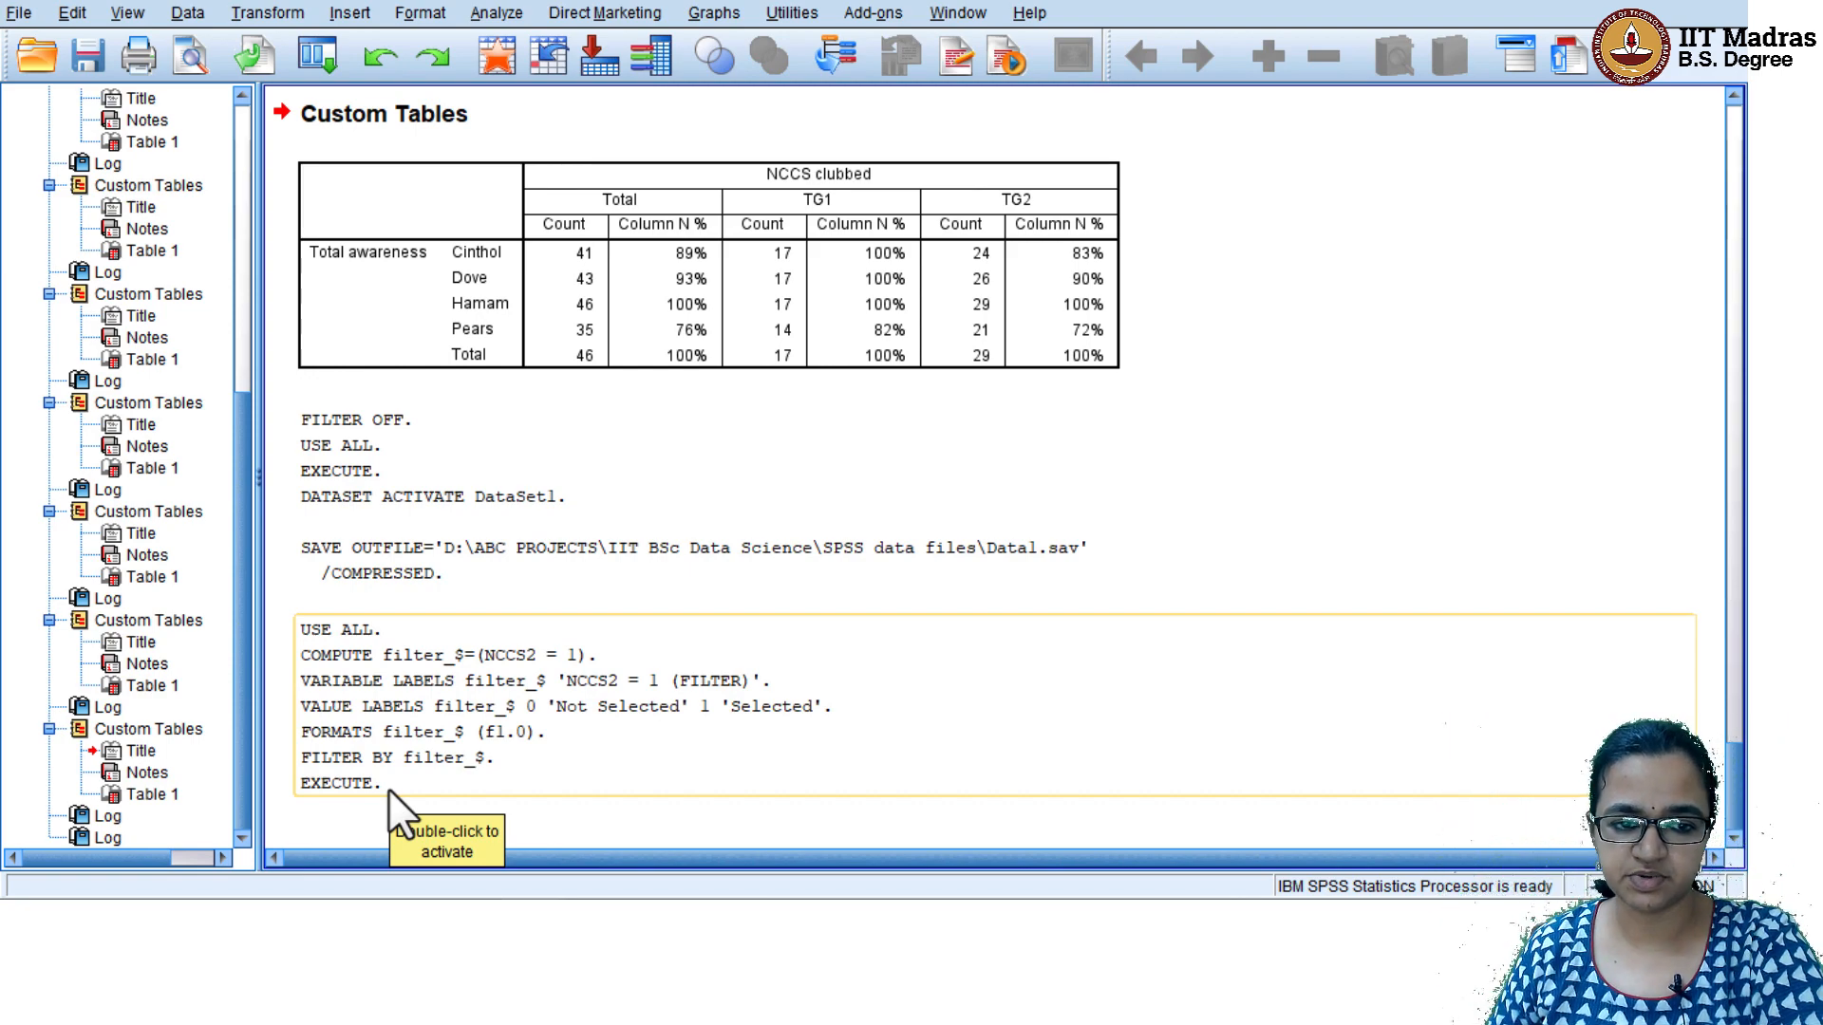
Return from the output to the Data1.sav dataset and examine in the data view which cases are filtered out
mouse_move(548, 847)
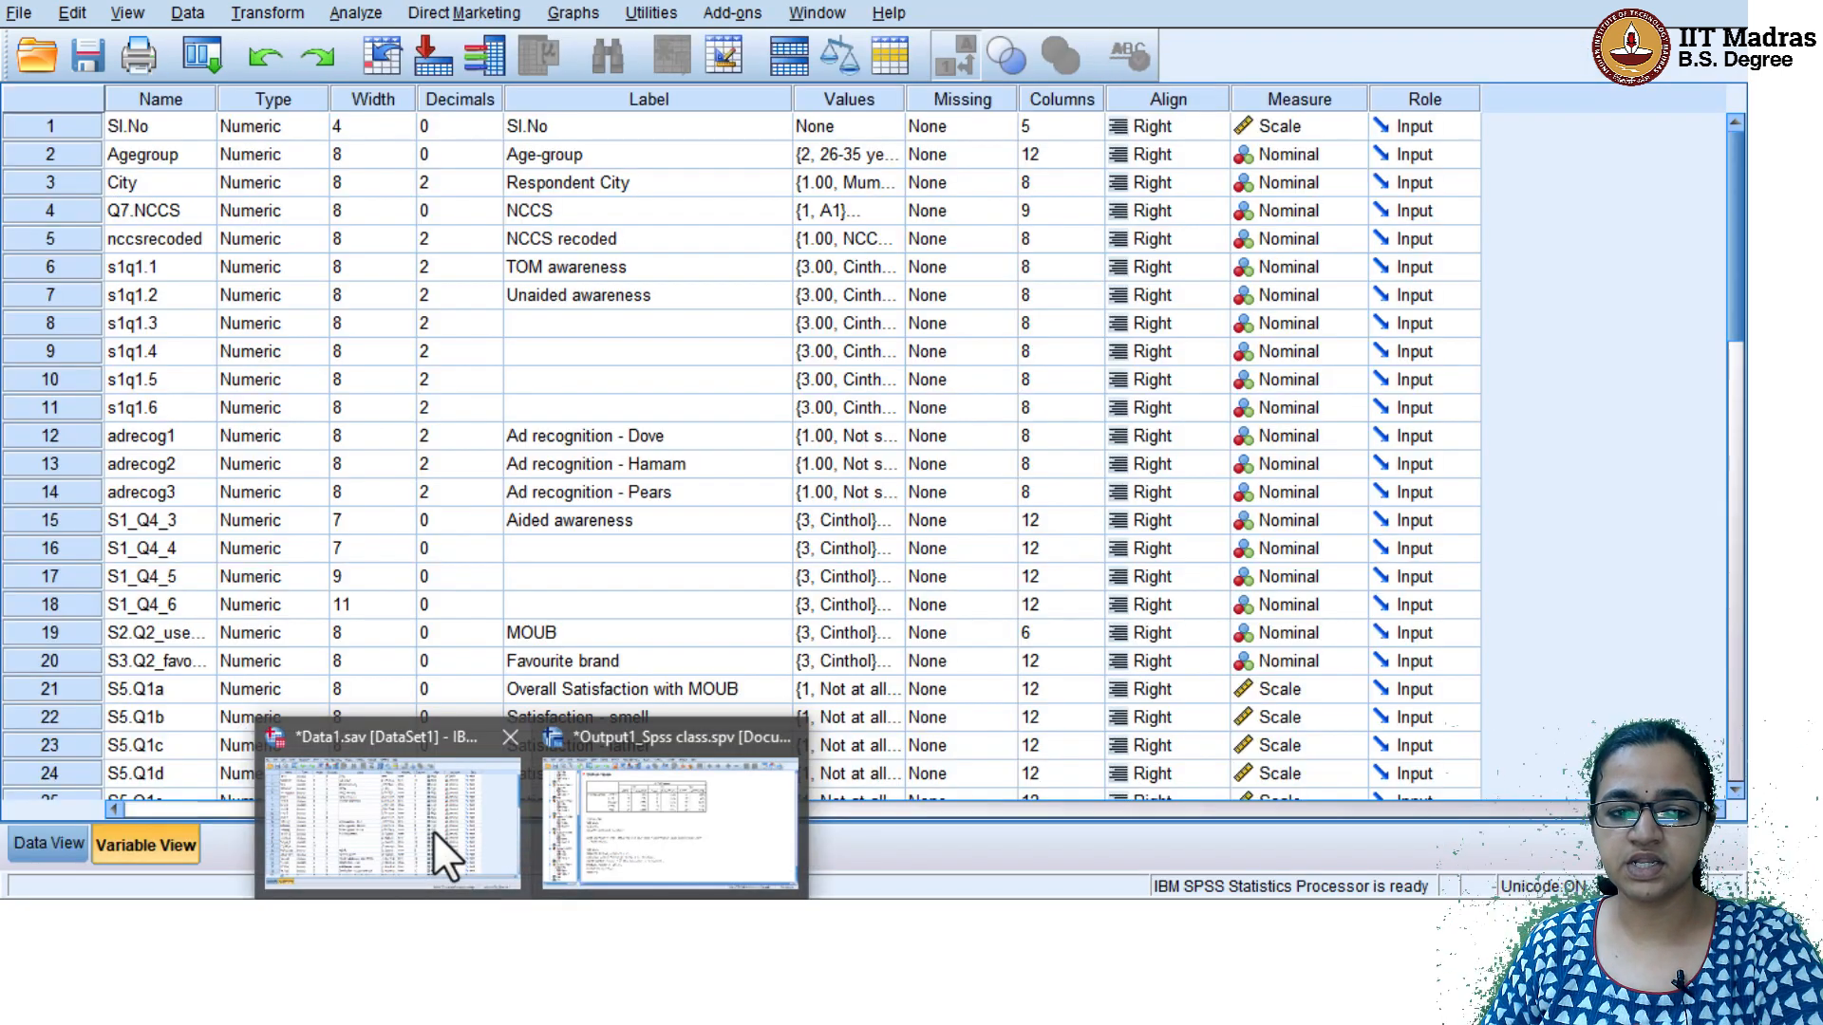
click(433, 830)
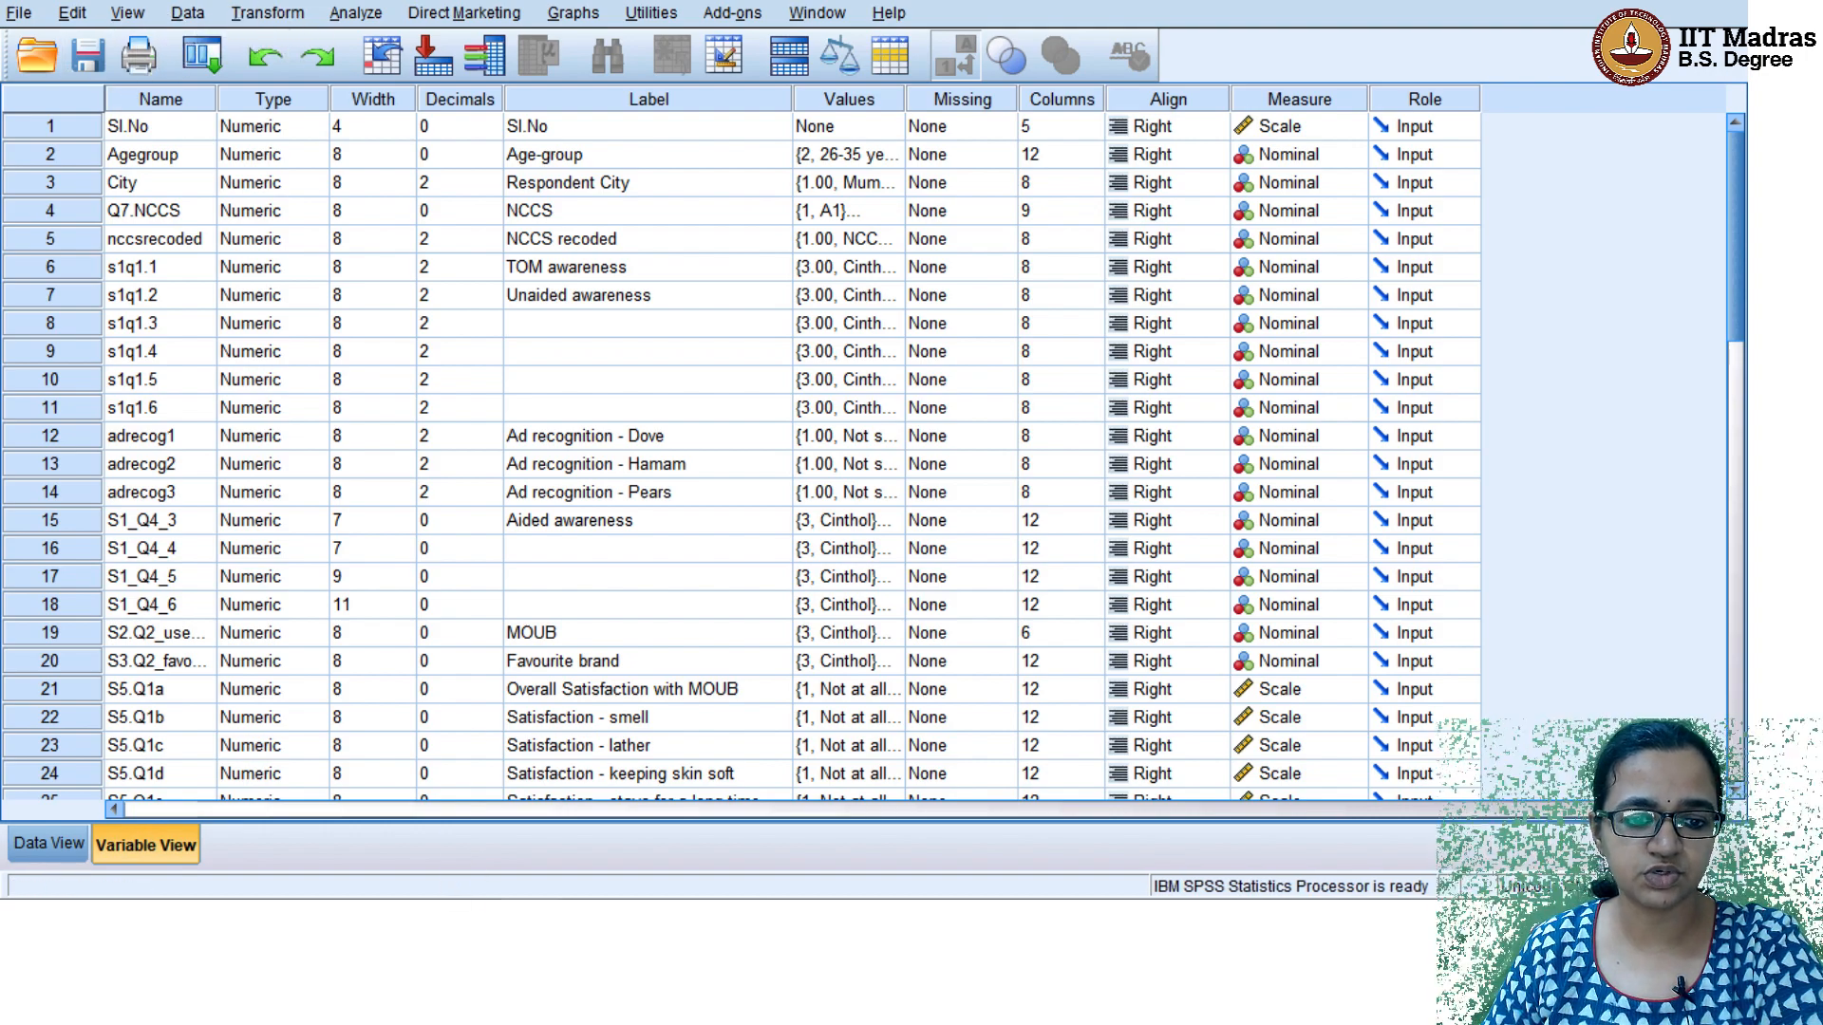
click(671, 859)
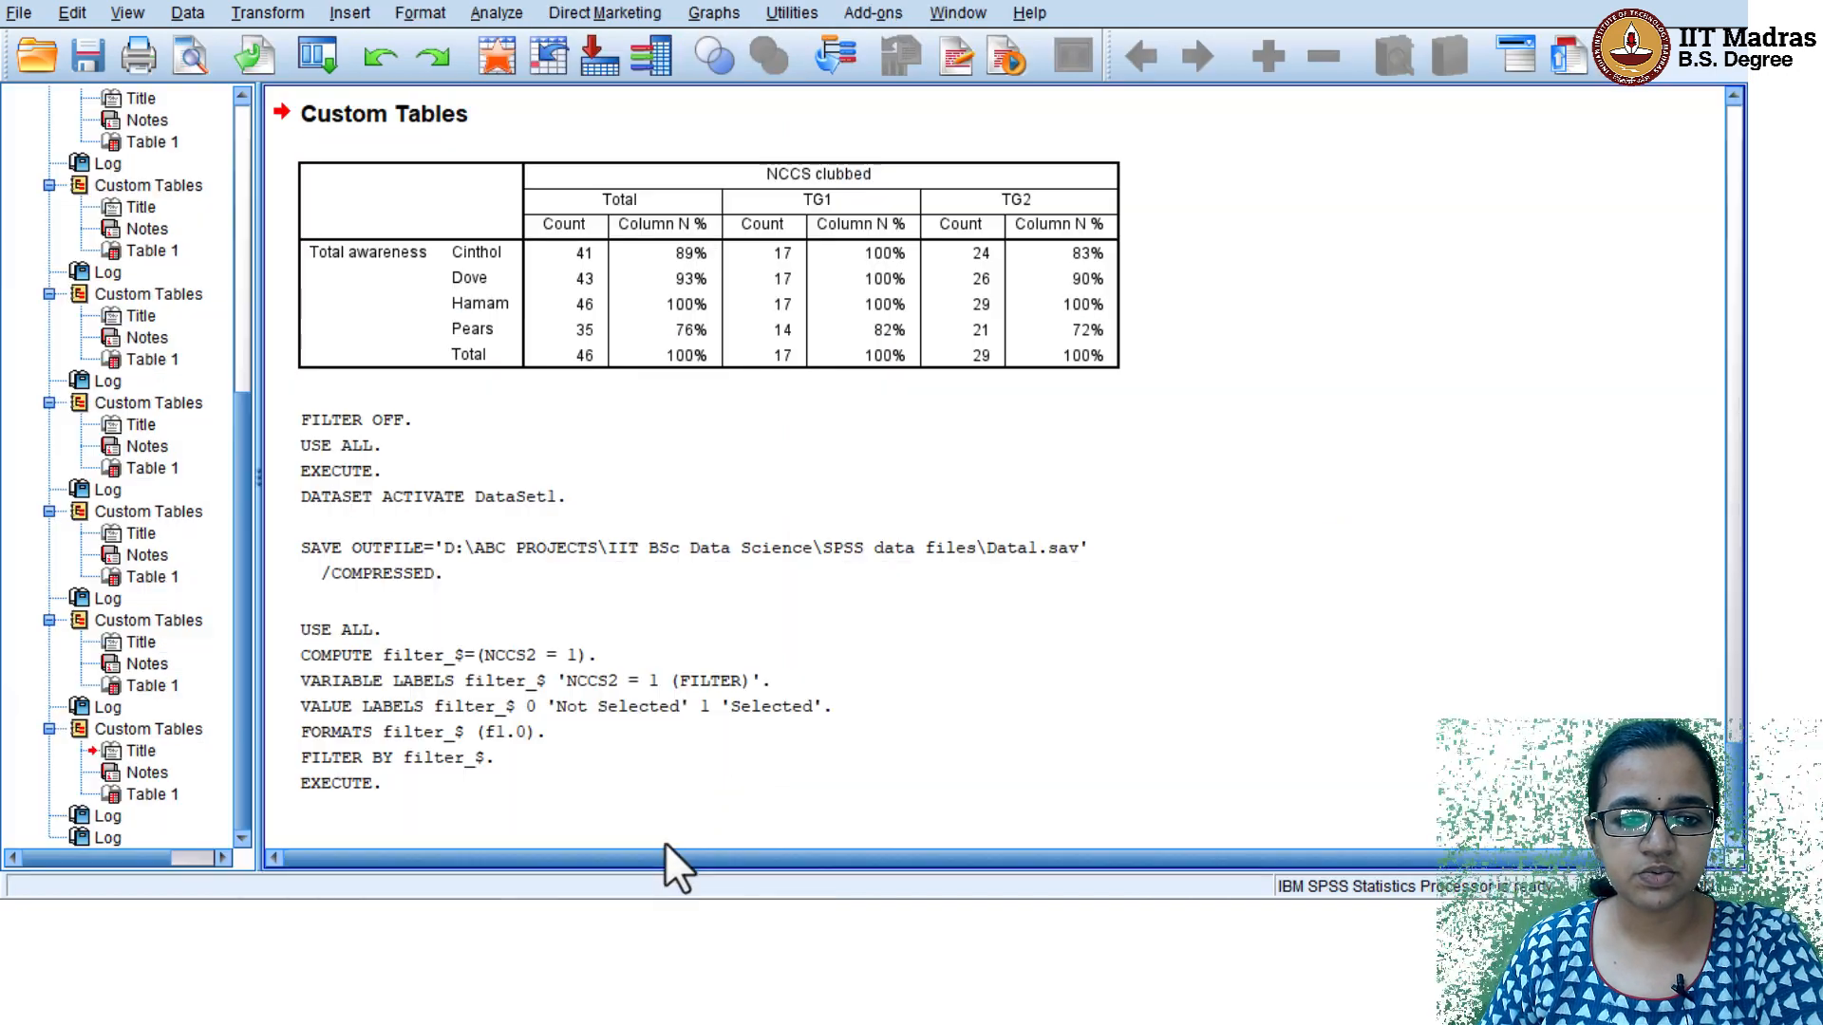
click(459, 845)
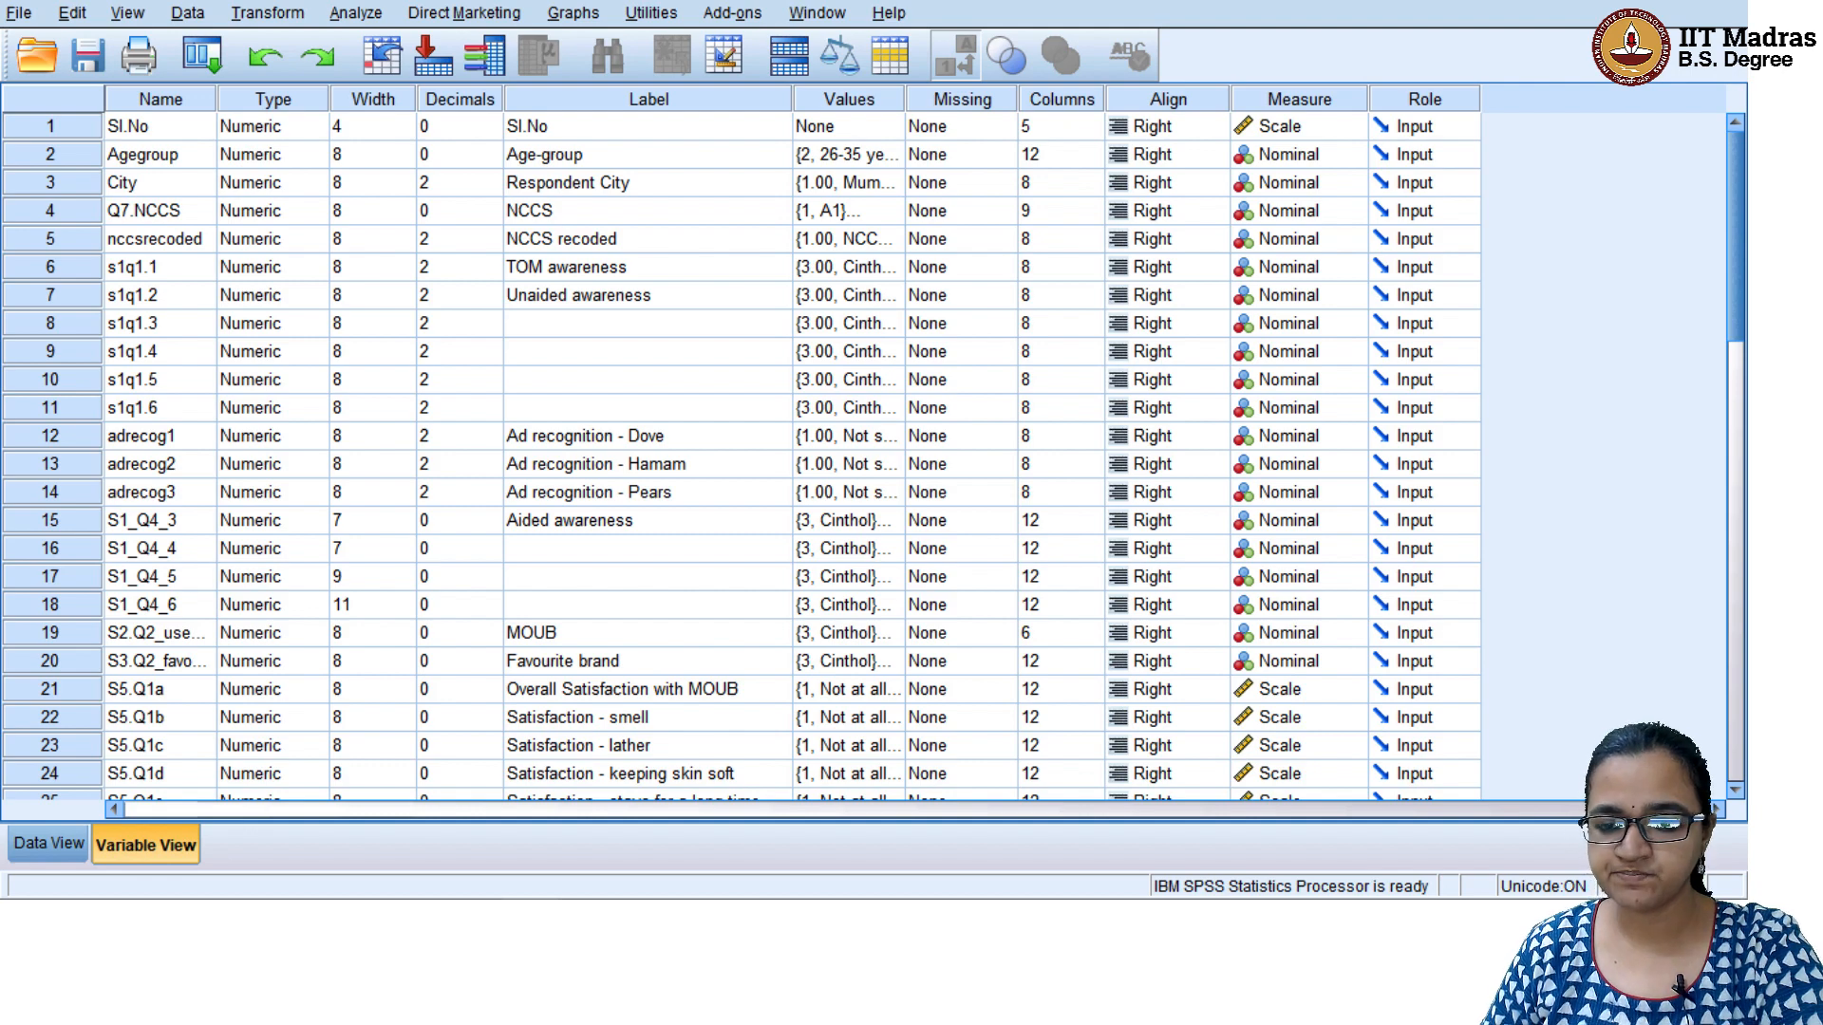
click(59, 841)
click(133, 845)
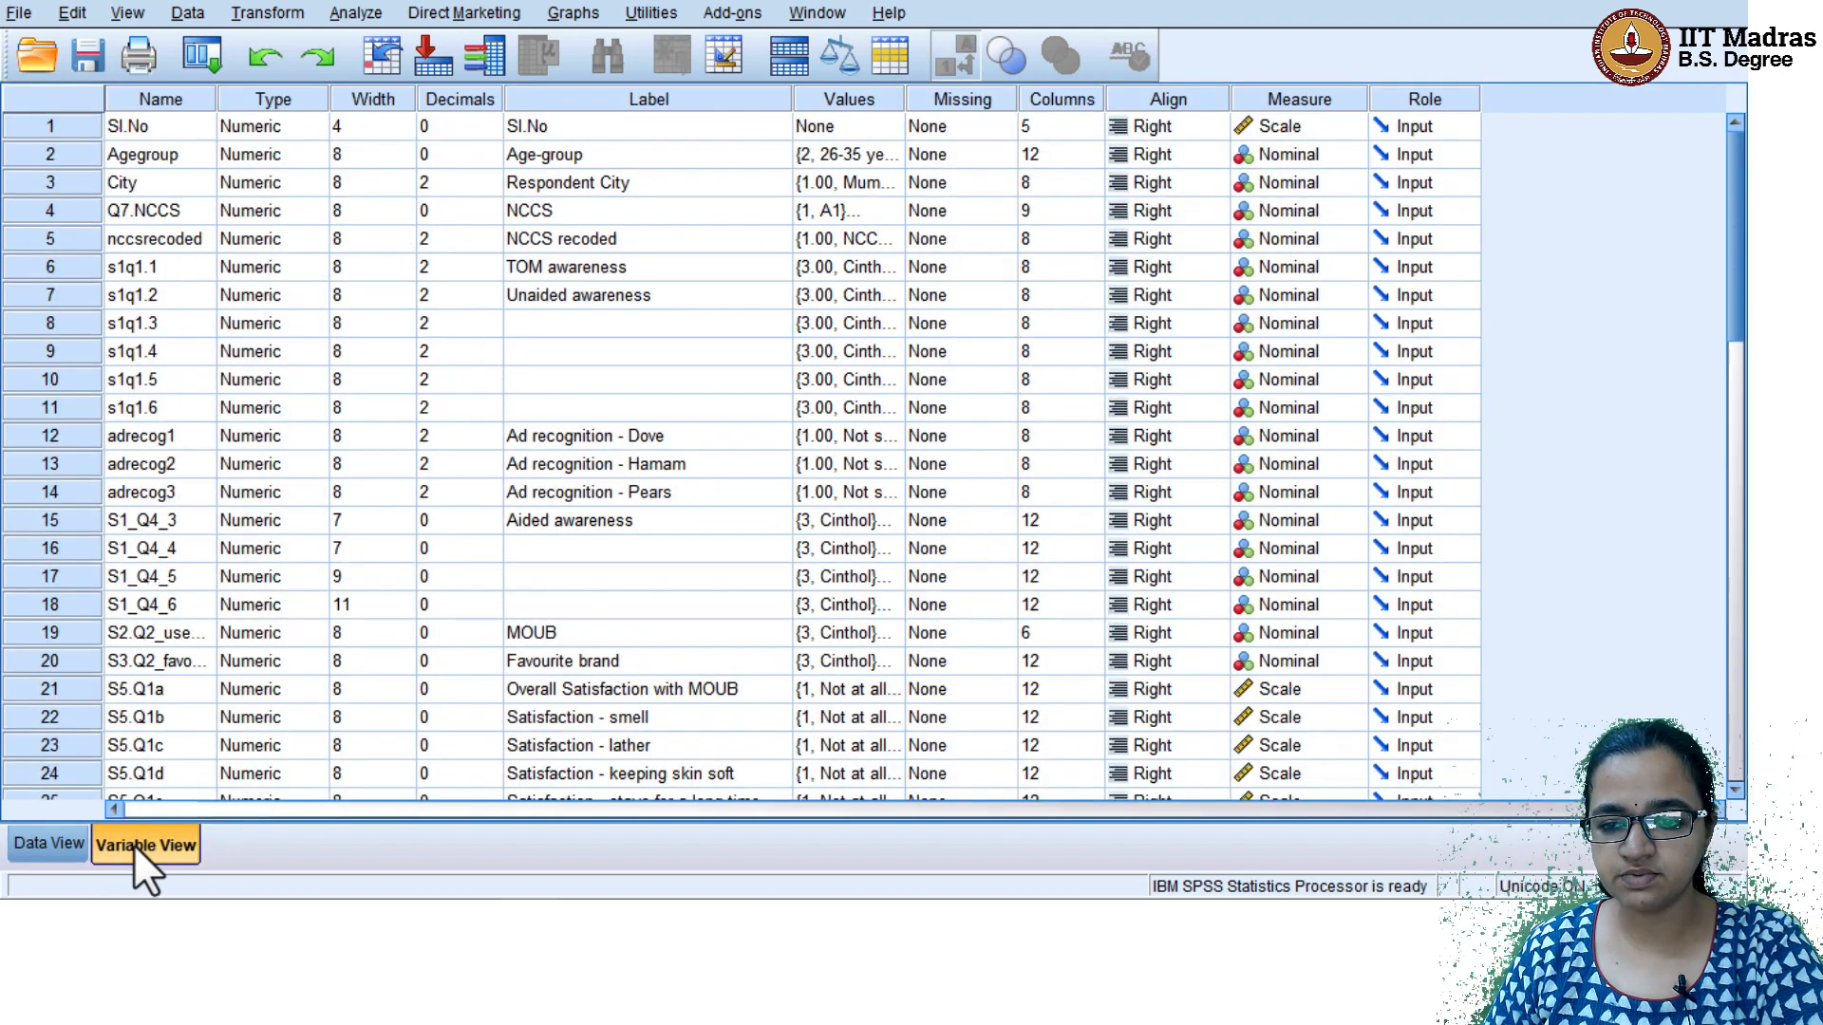
click(32, 840)
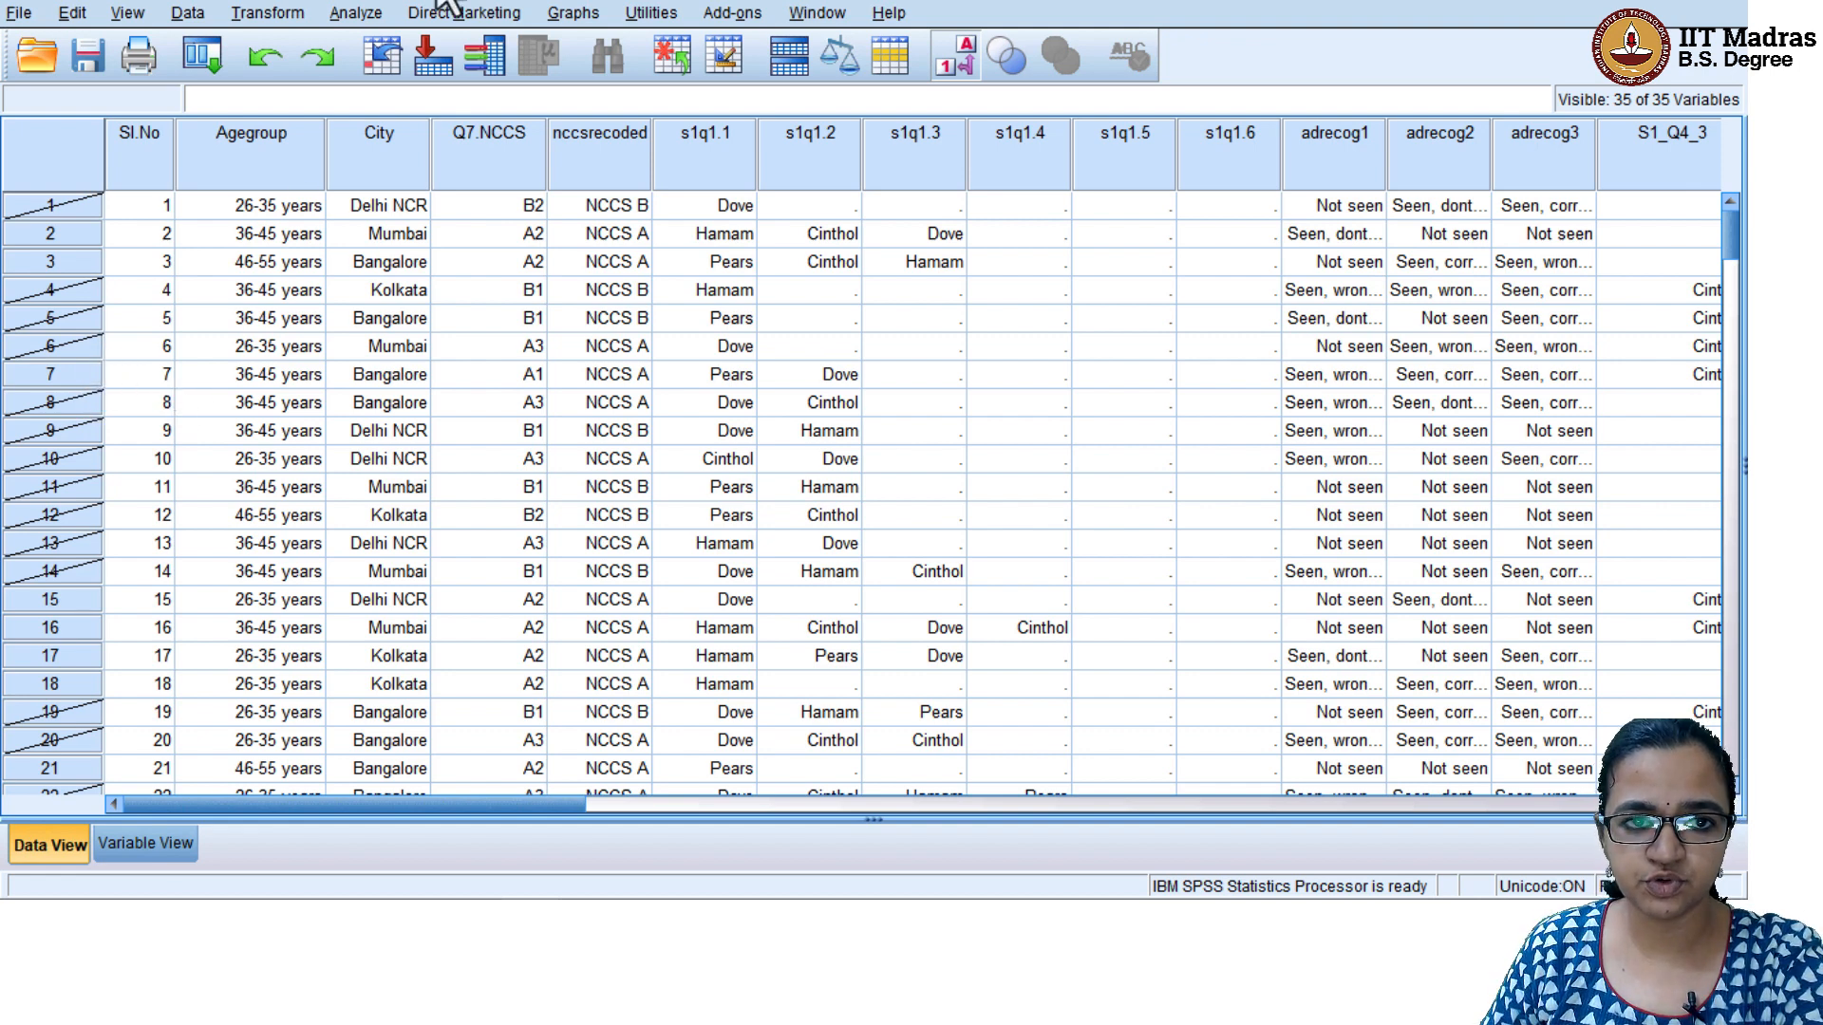
Set up a custom table of Total awareness, replacing NCCS recoded with Respondent City as the column variable
click(357, 13)
mouse_move(405, 103)
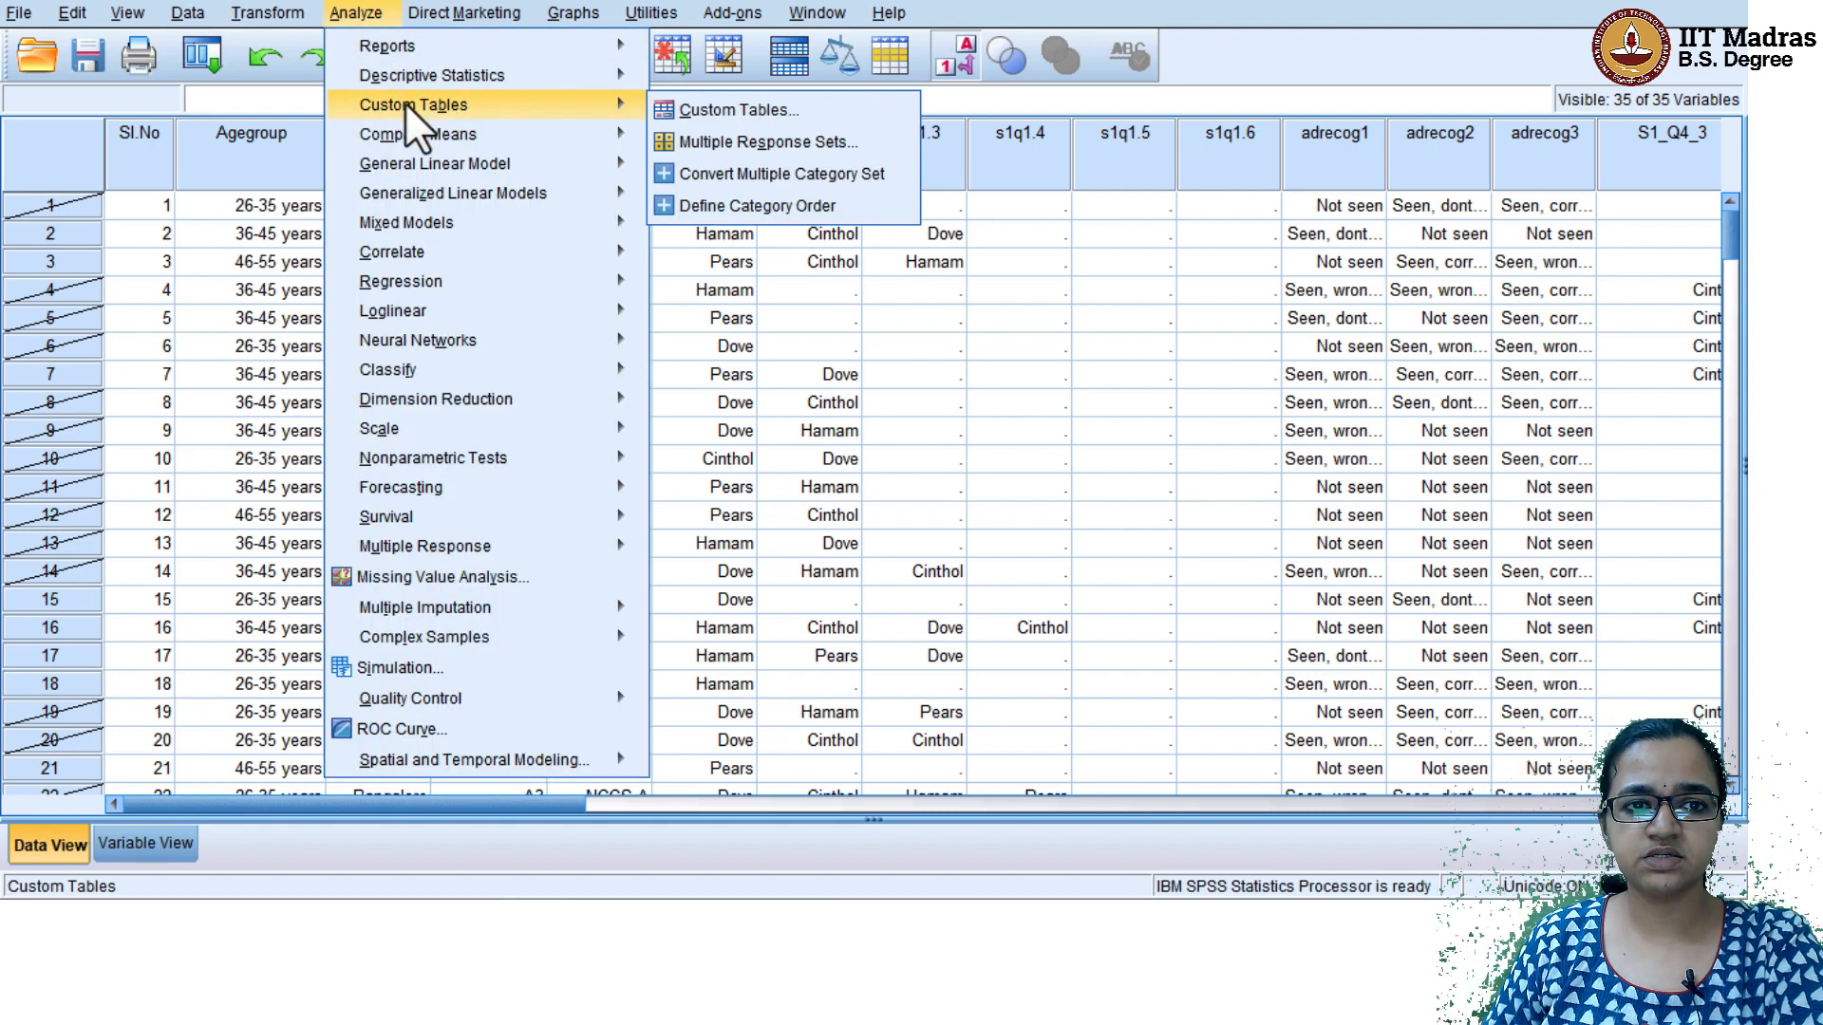
click(771, 108)
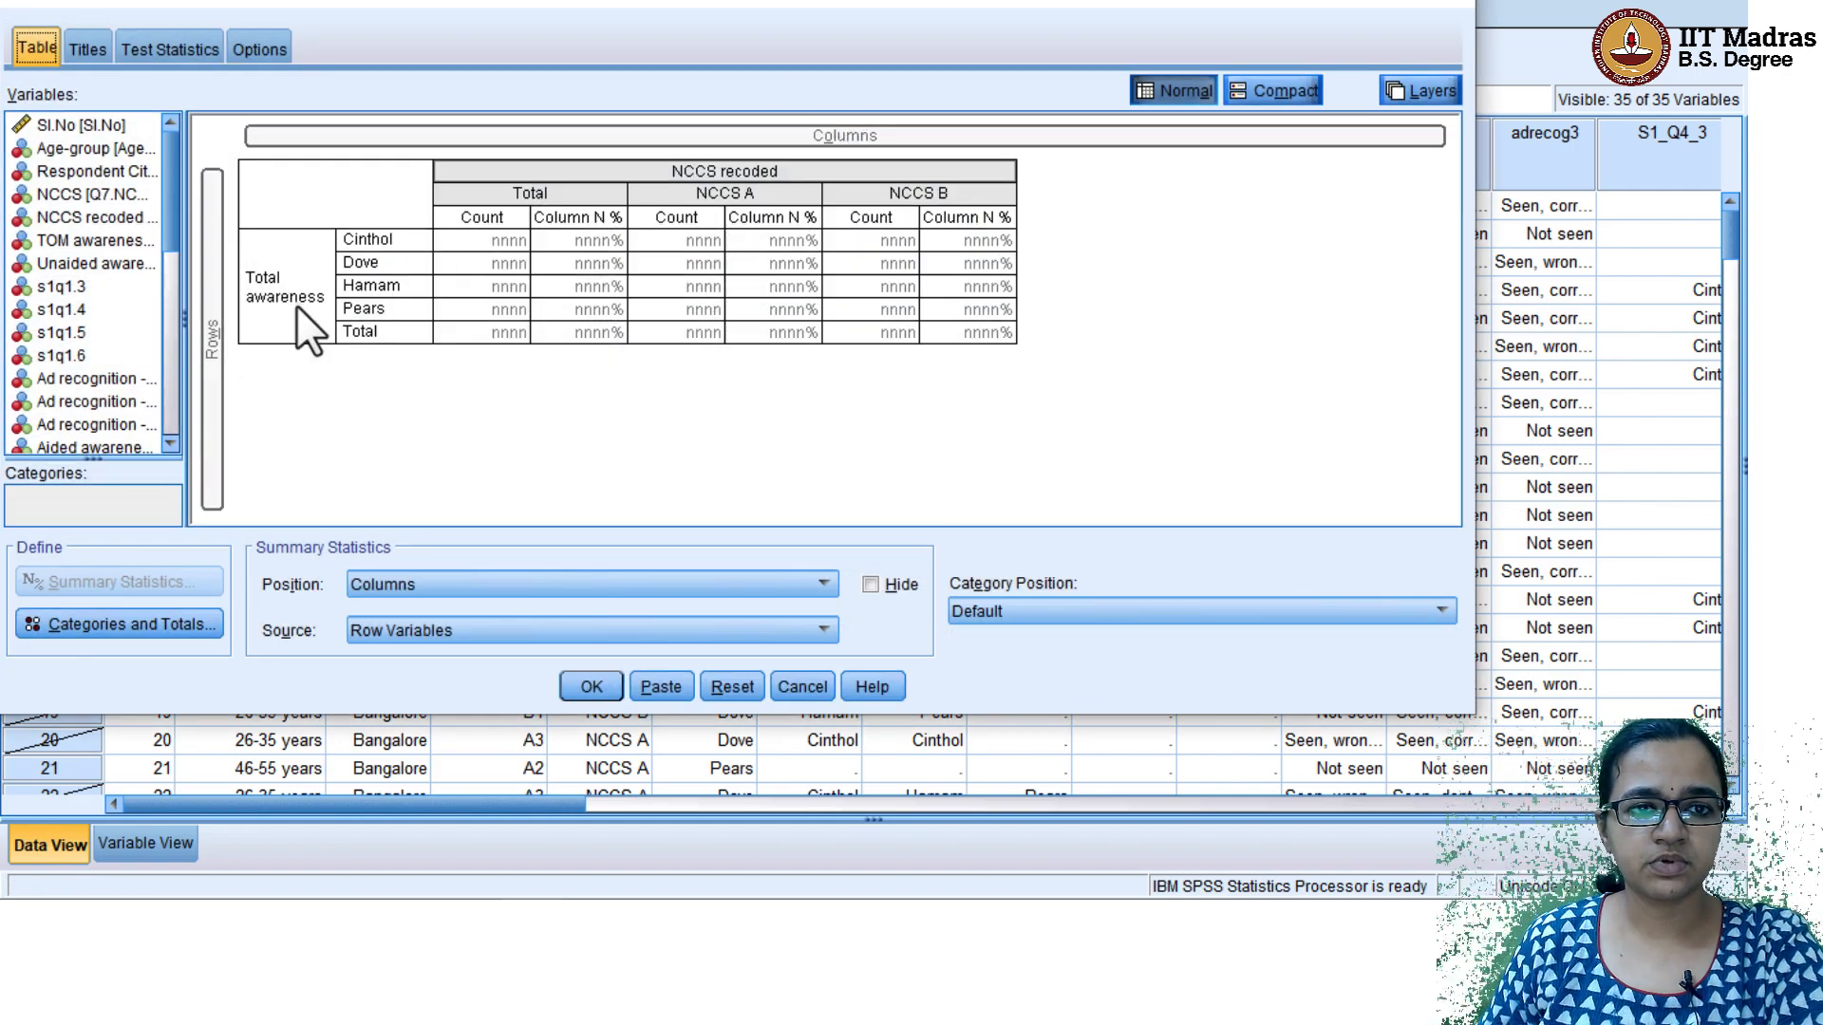
drag(729, 168, 48, 198)
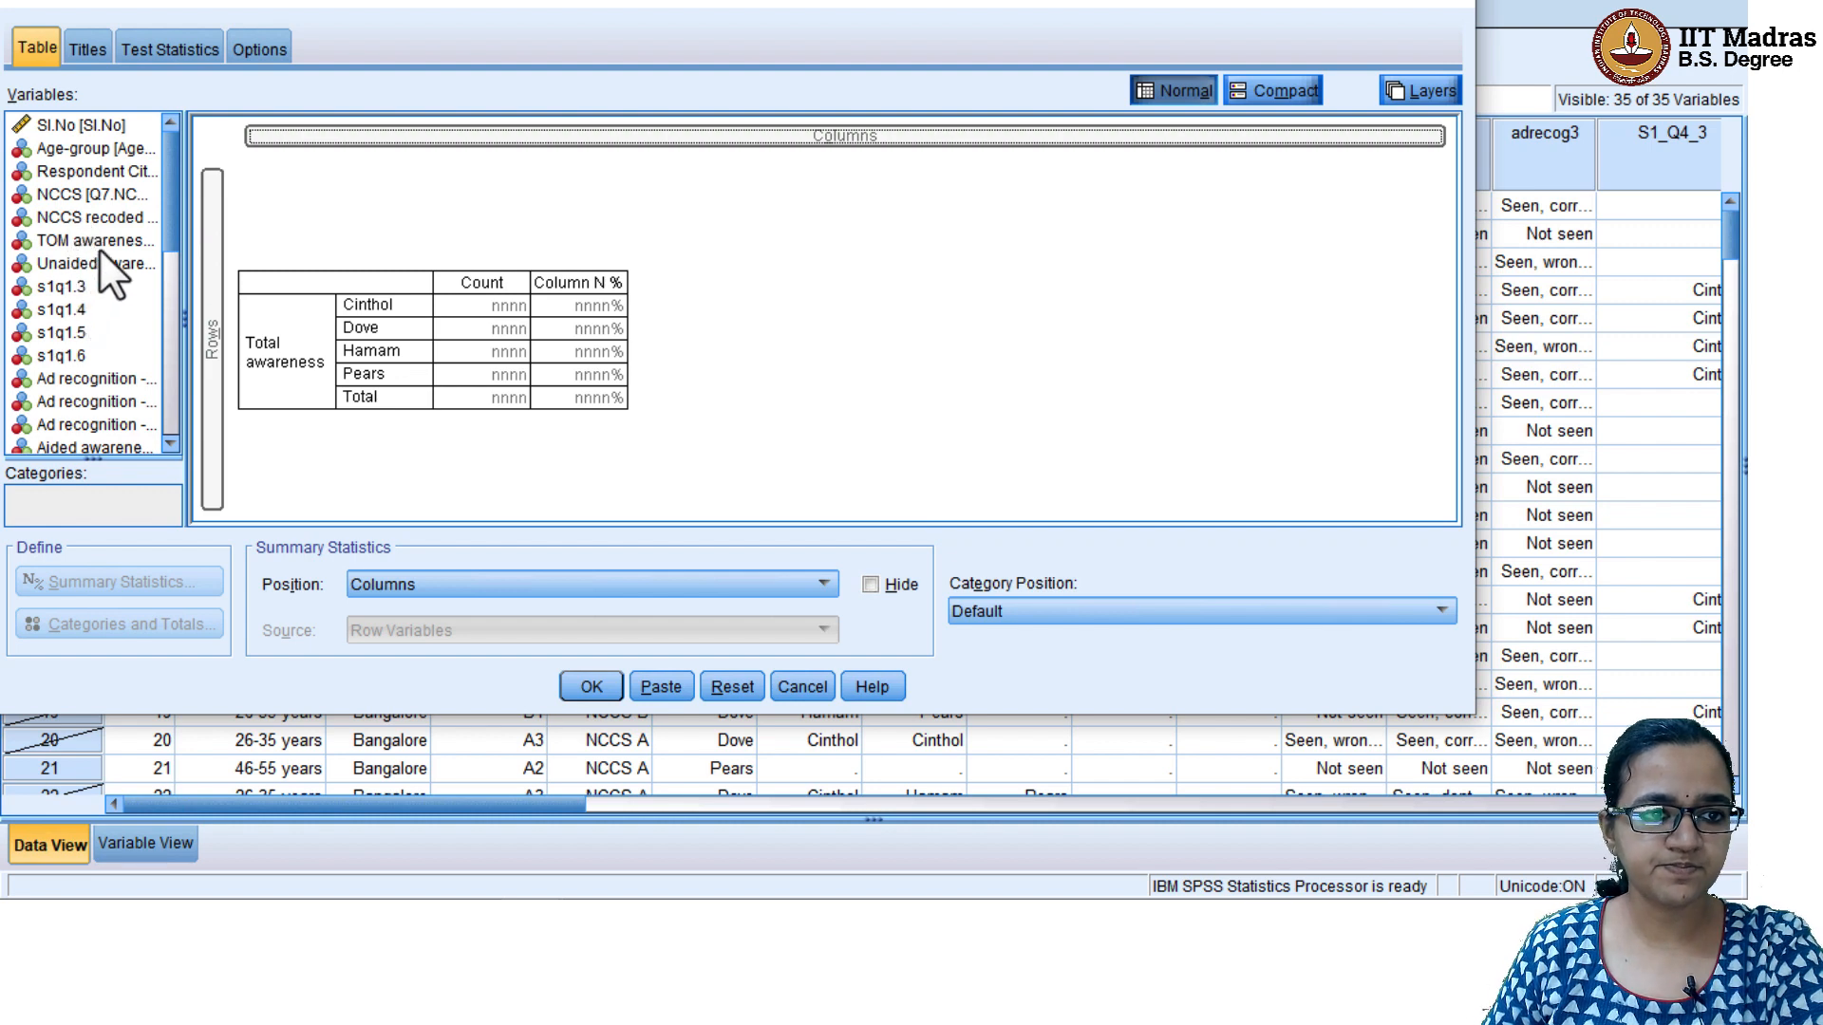
drag(99, 174, 503, 154)
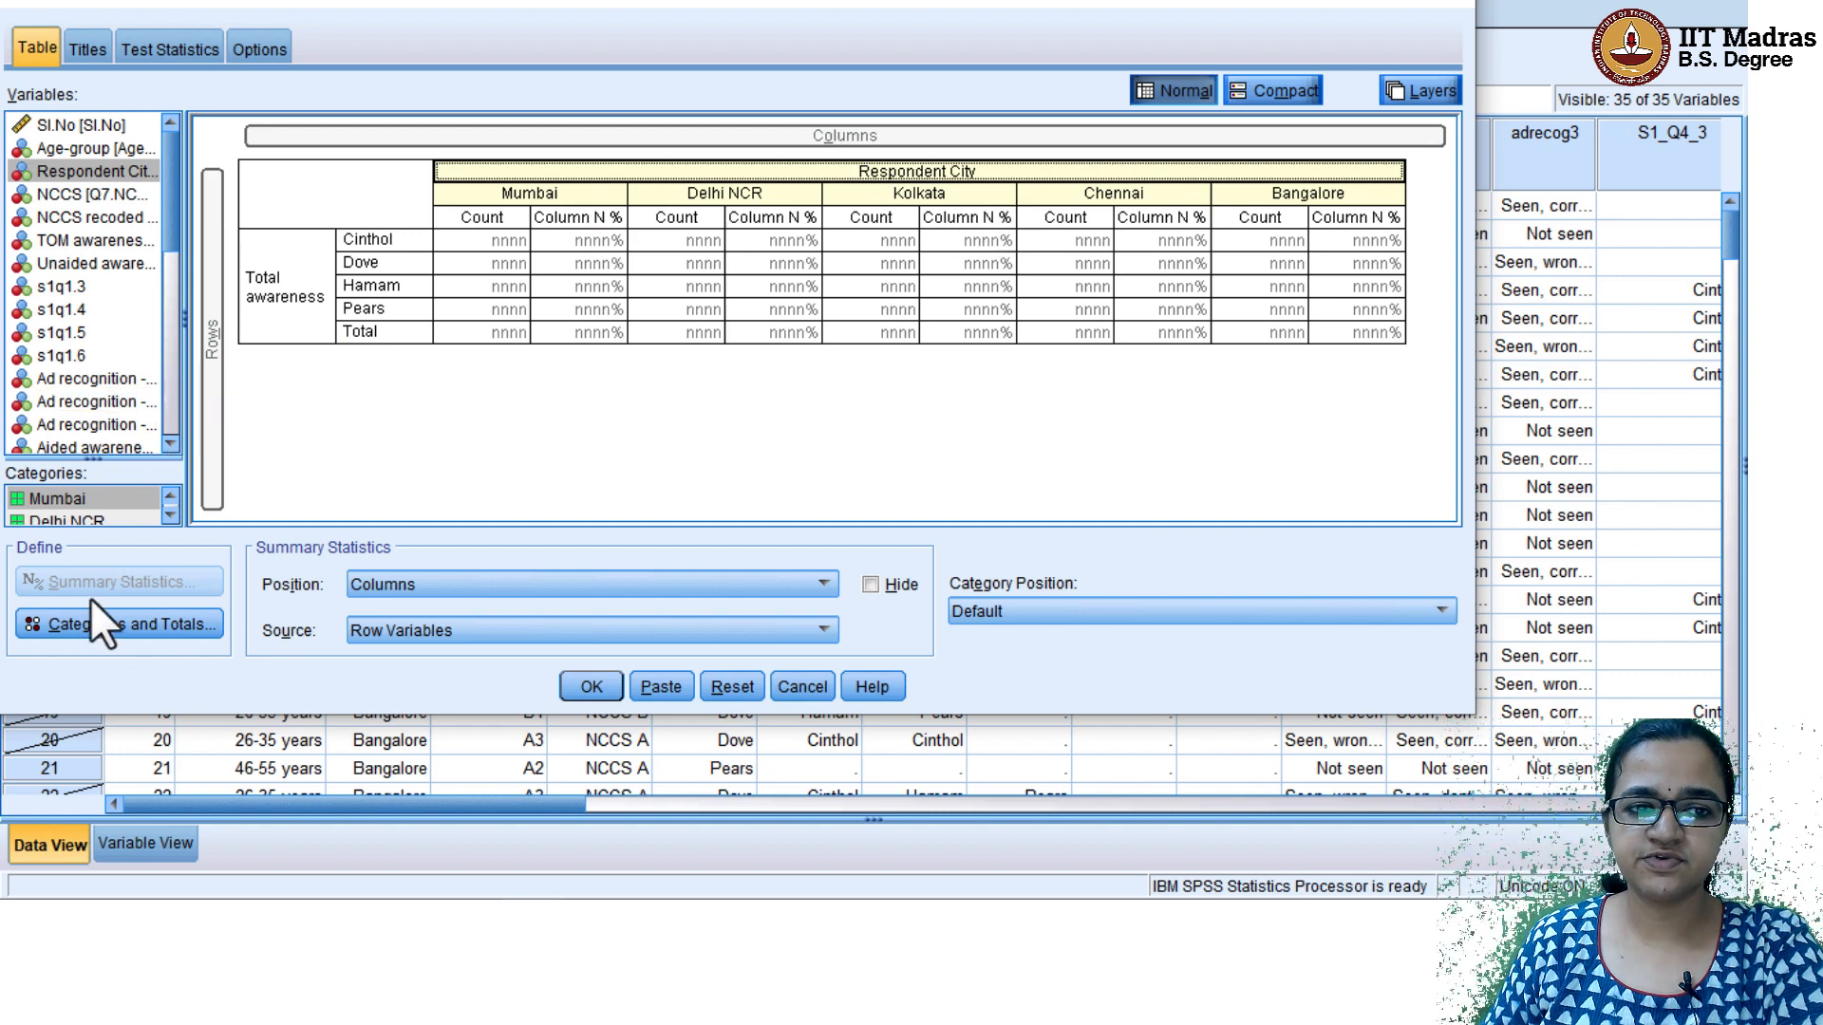
Add a Total to Respondent City placed above the categories it applies to, and generate the custom table
click(101, 624)
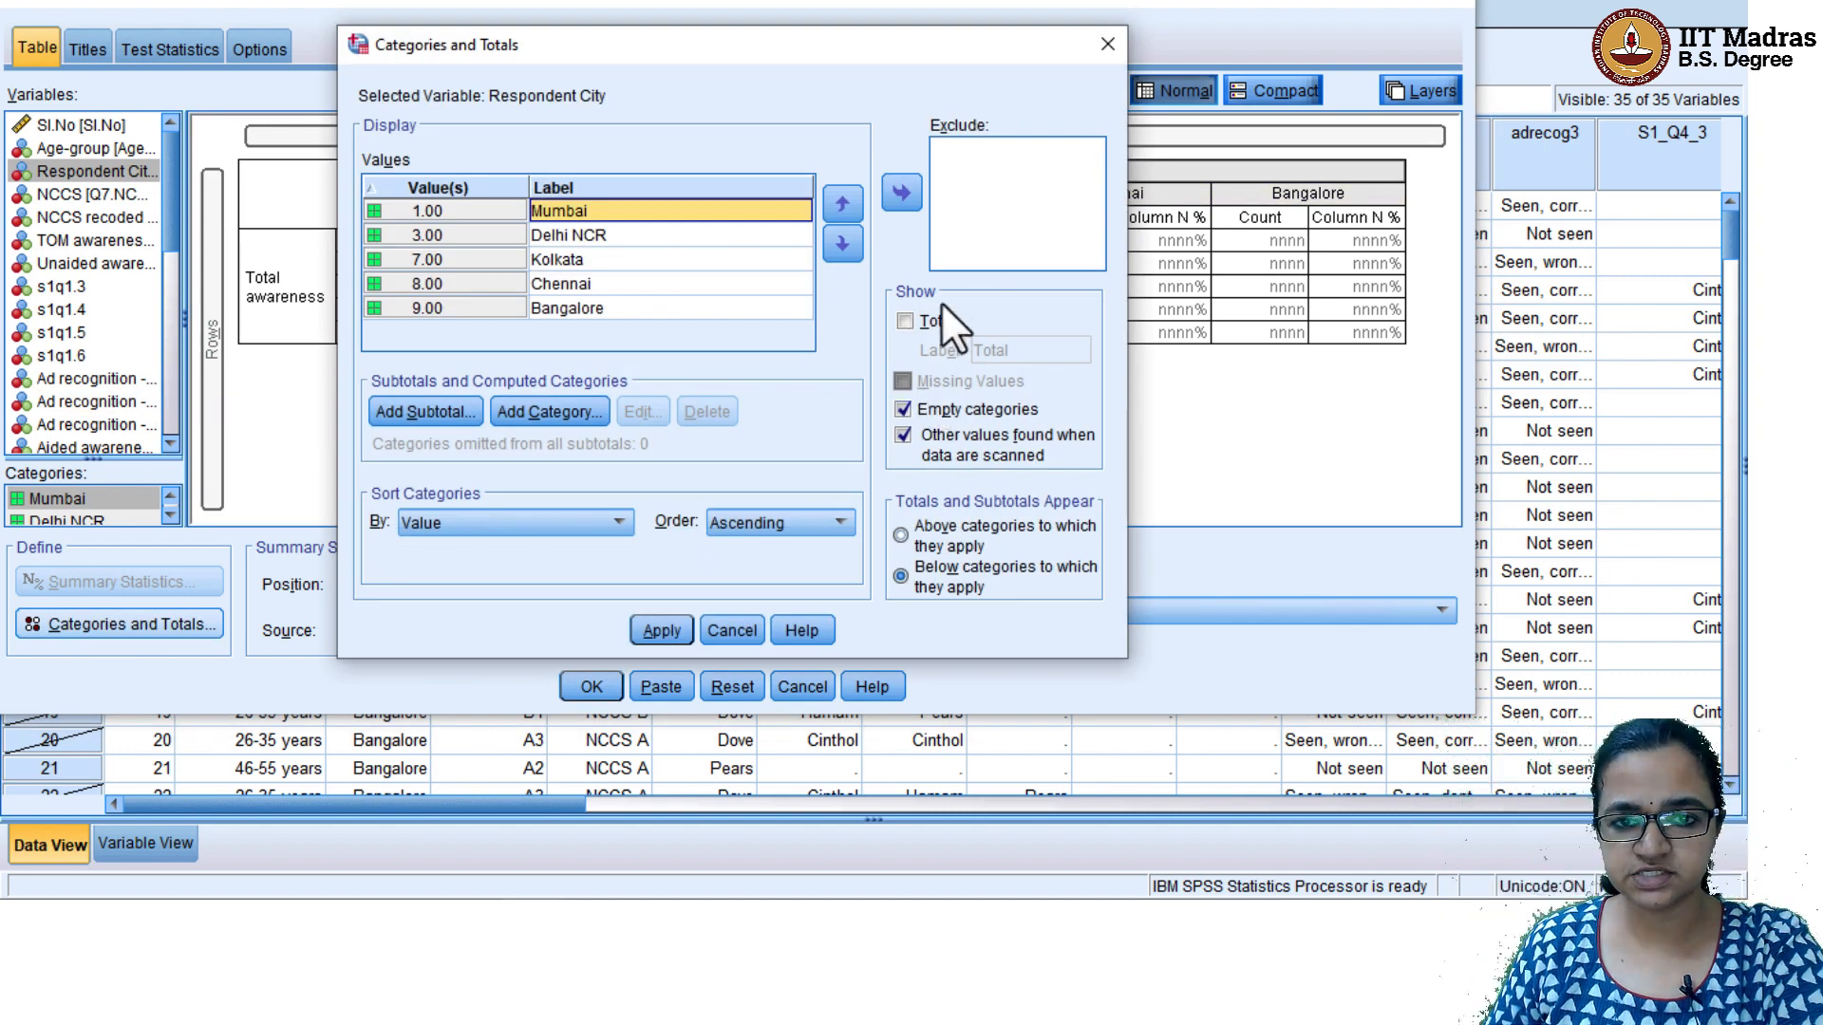
click(934, 319)
click(662, 630)
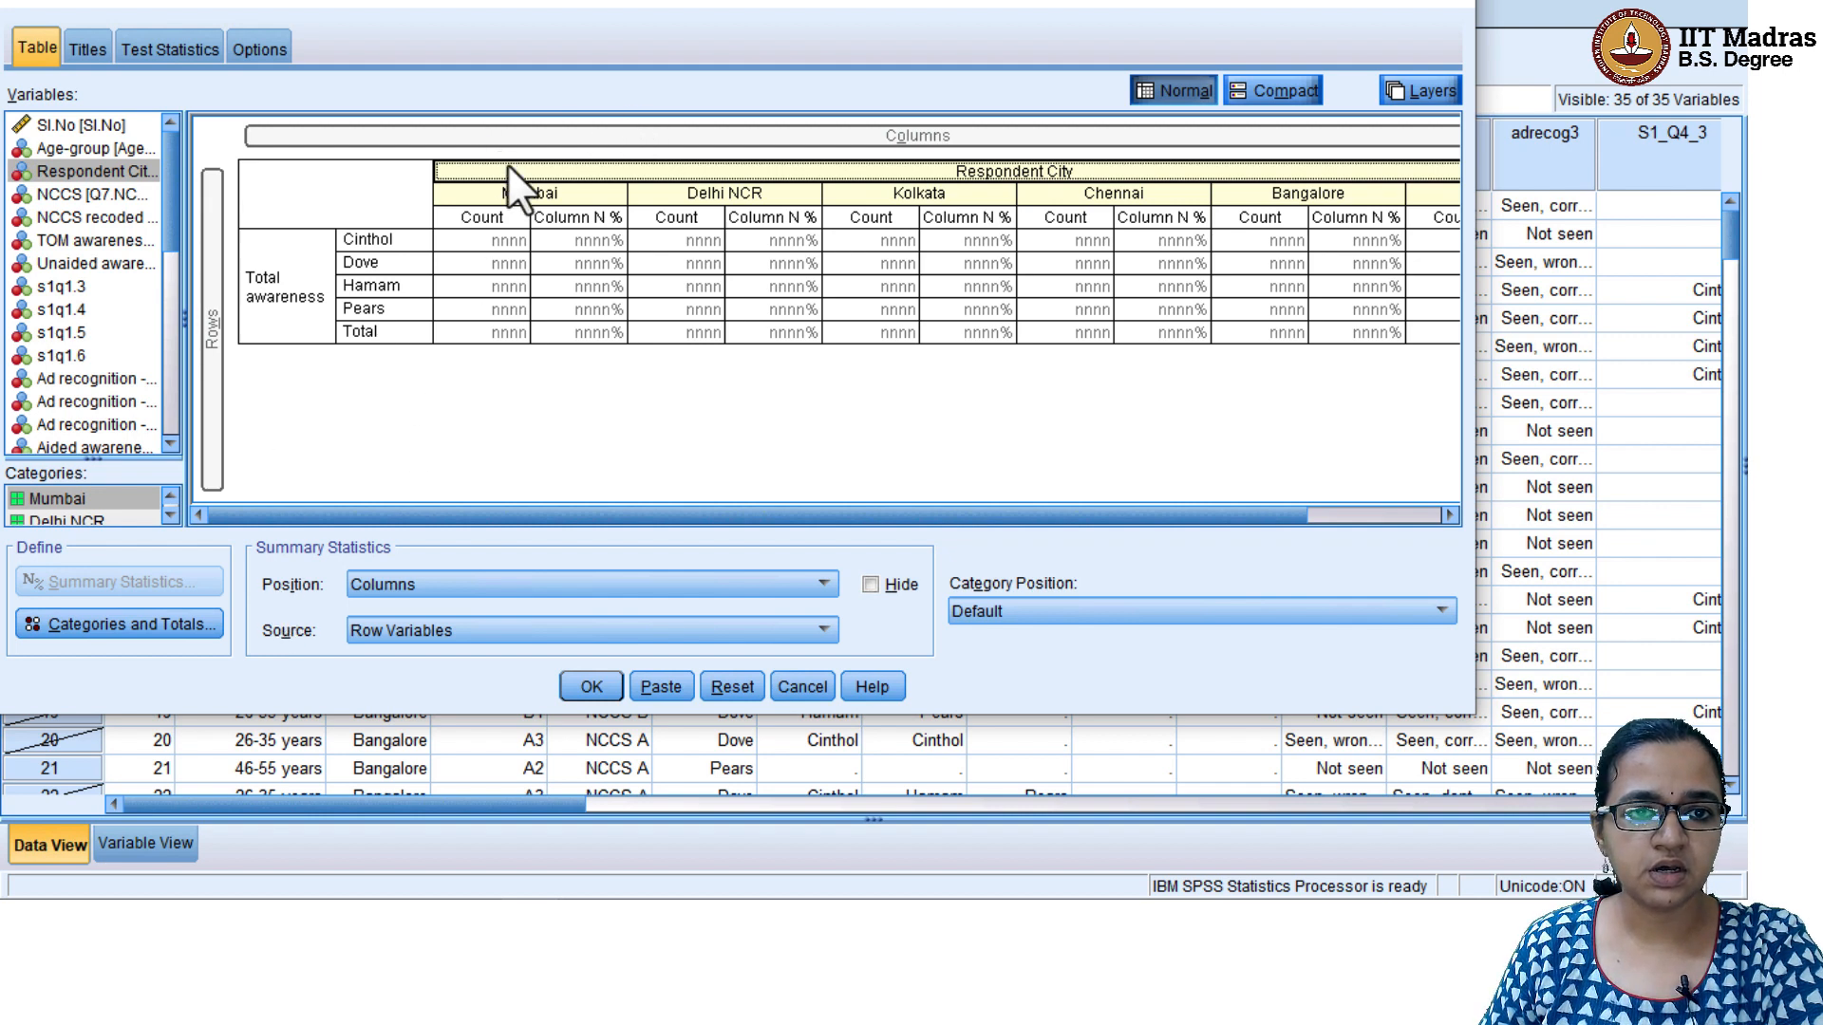
drag(995, 517, 794, 516)
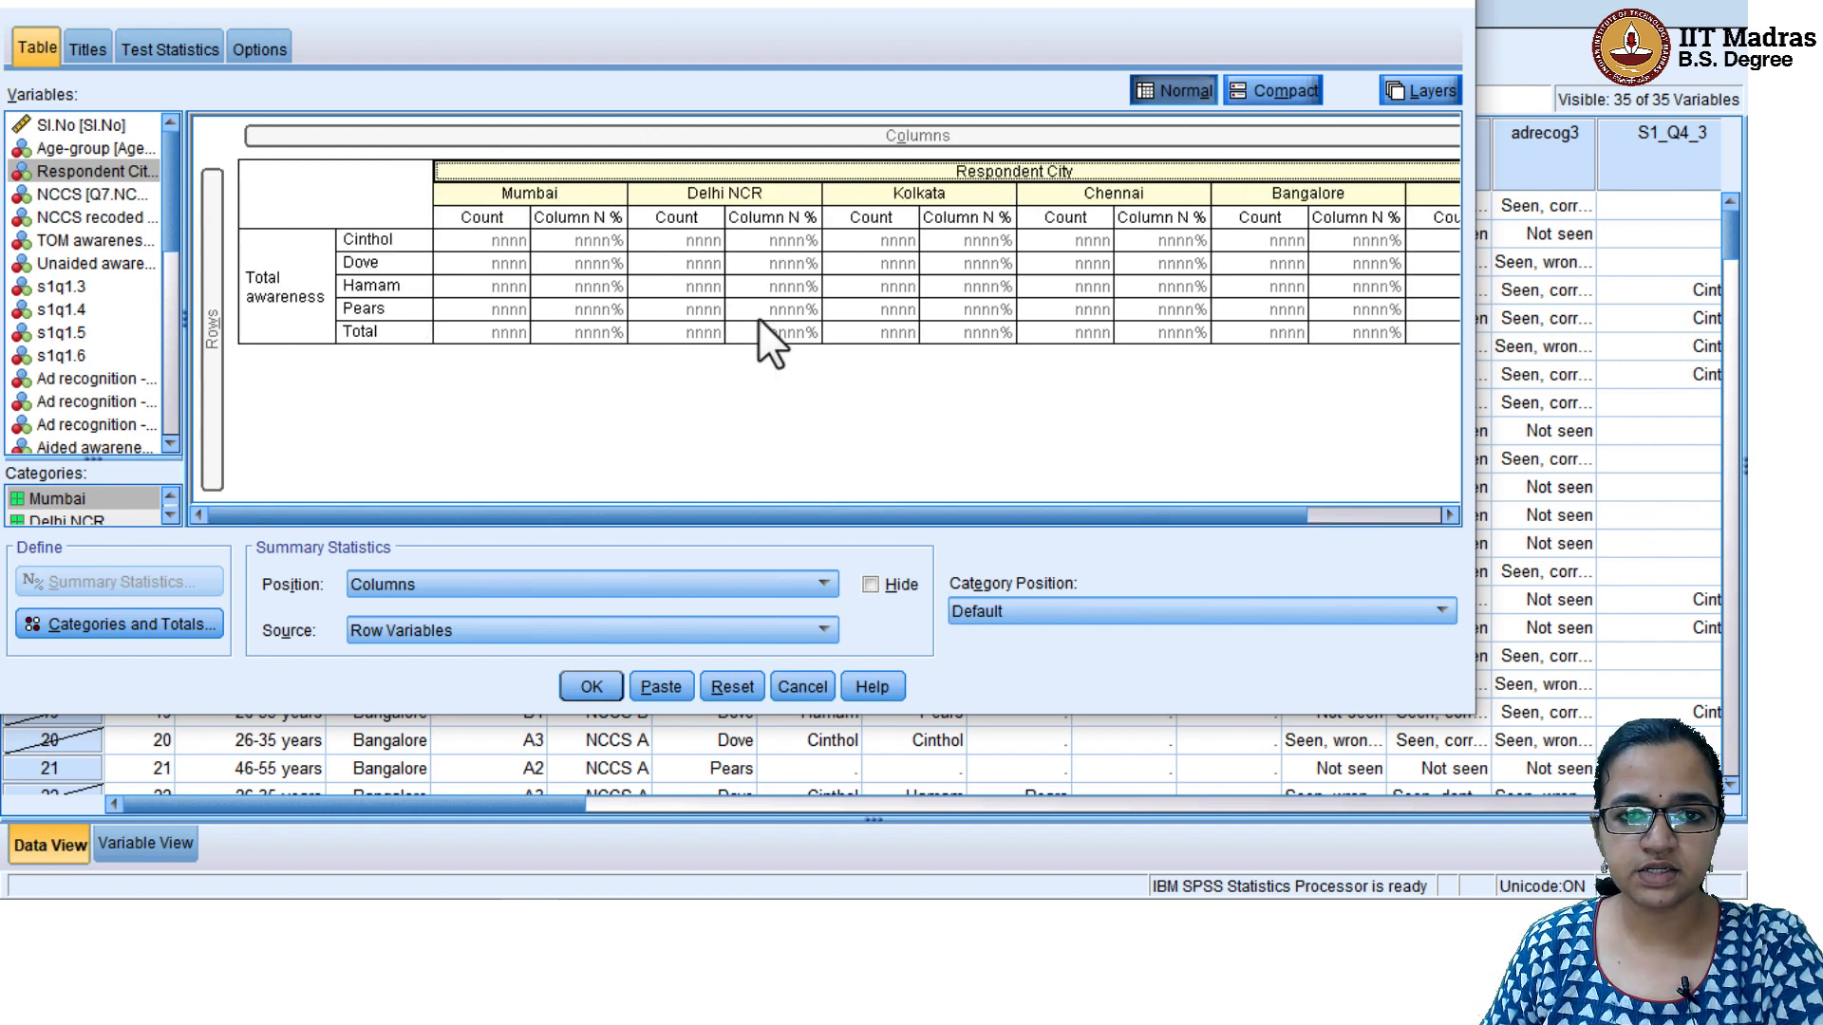
click(133, 626)
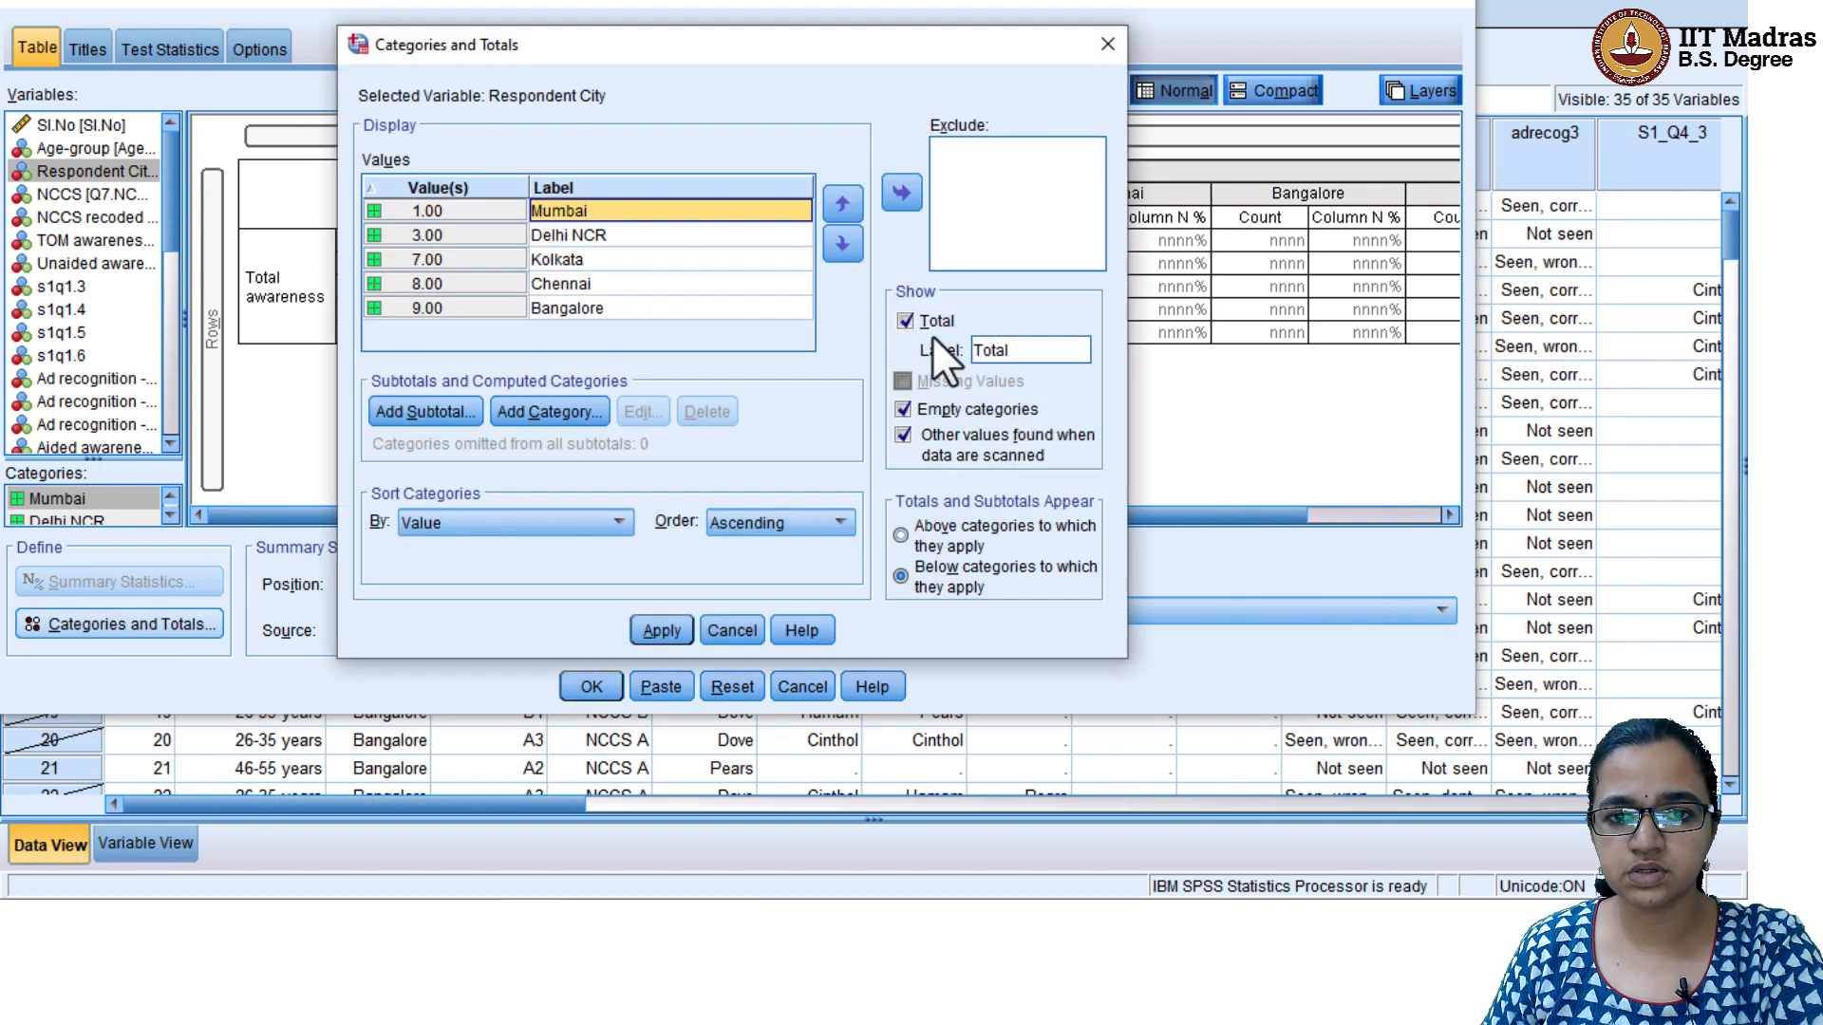
click(938, 539)
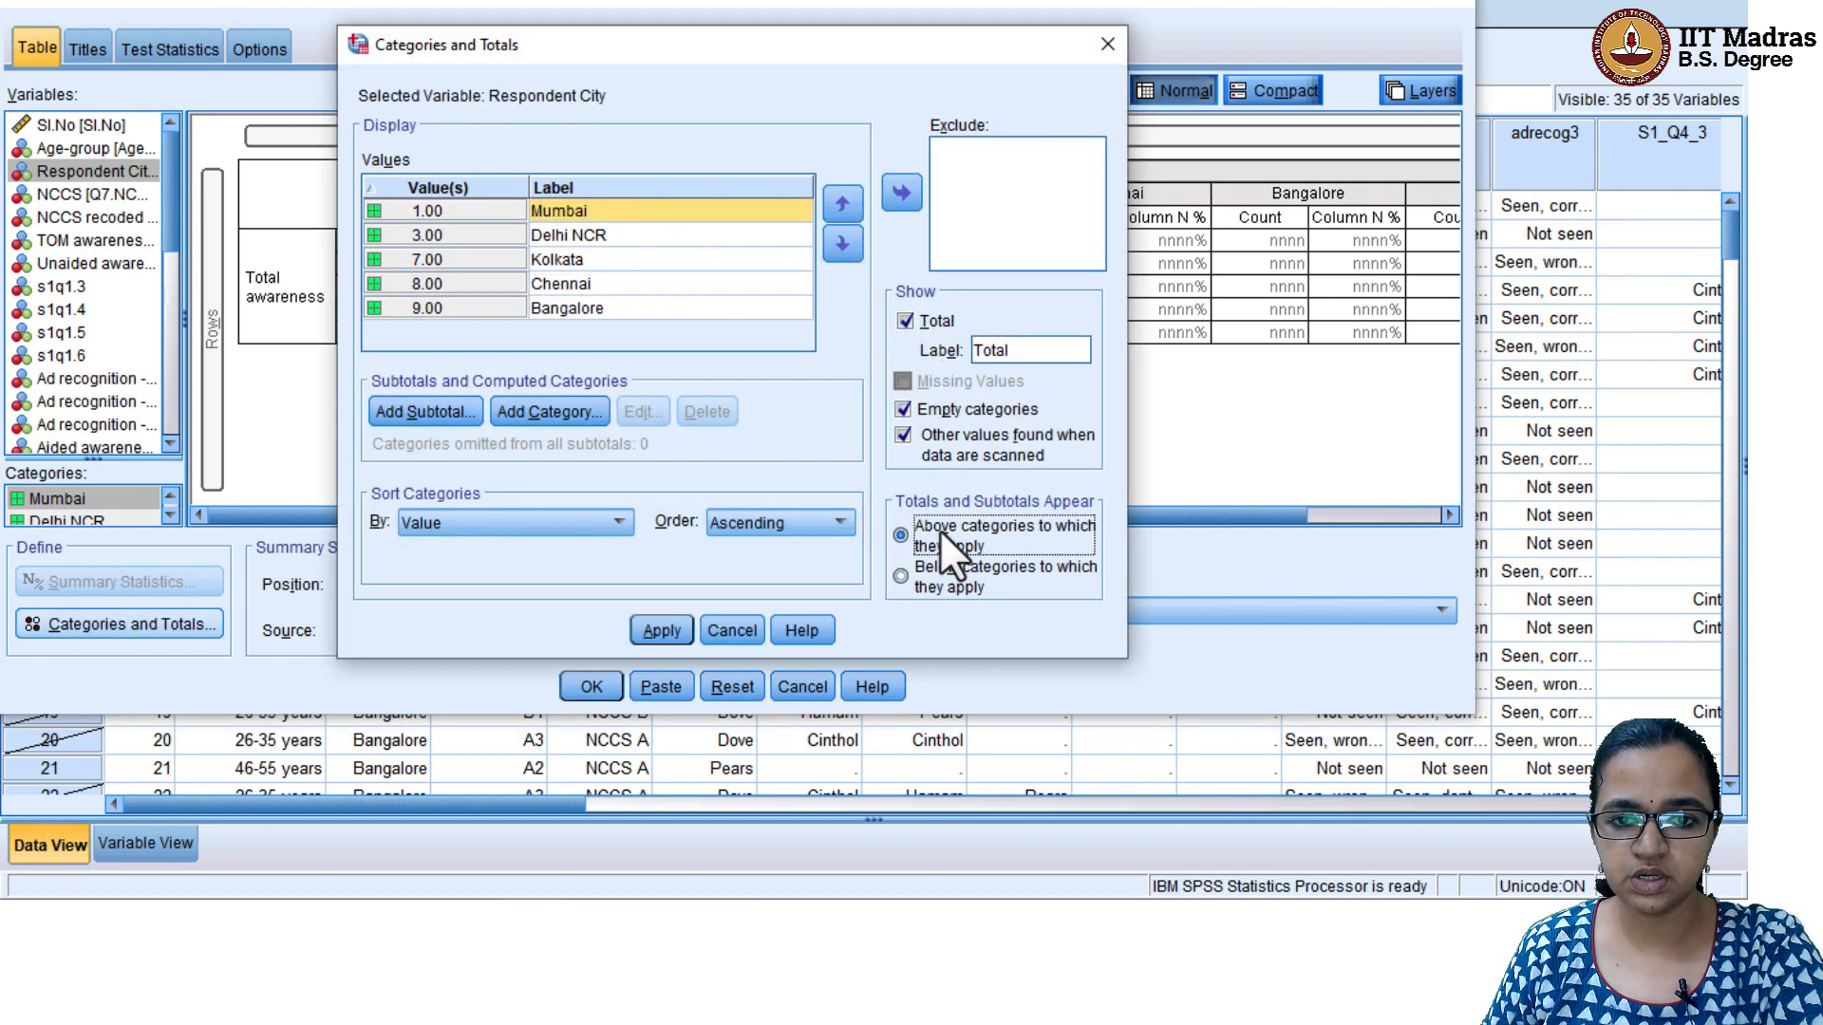
click(659, 631)
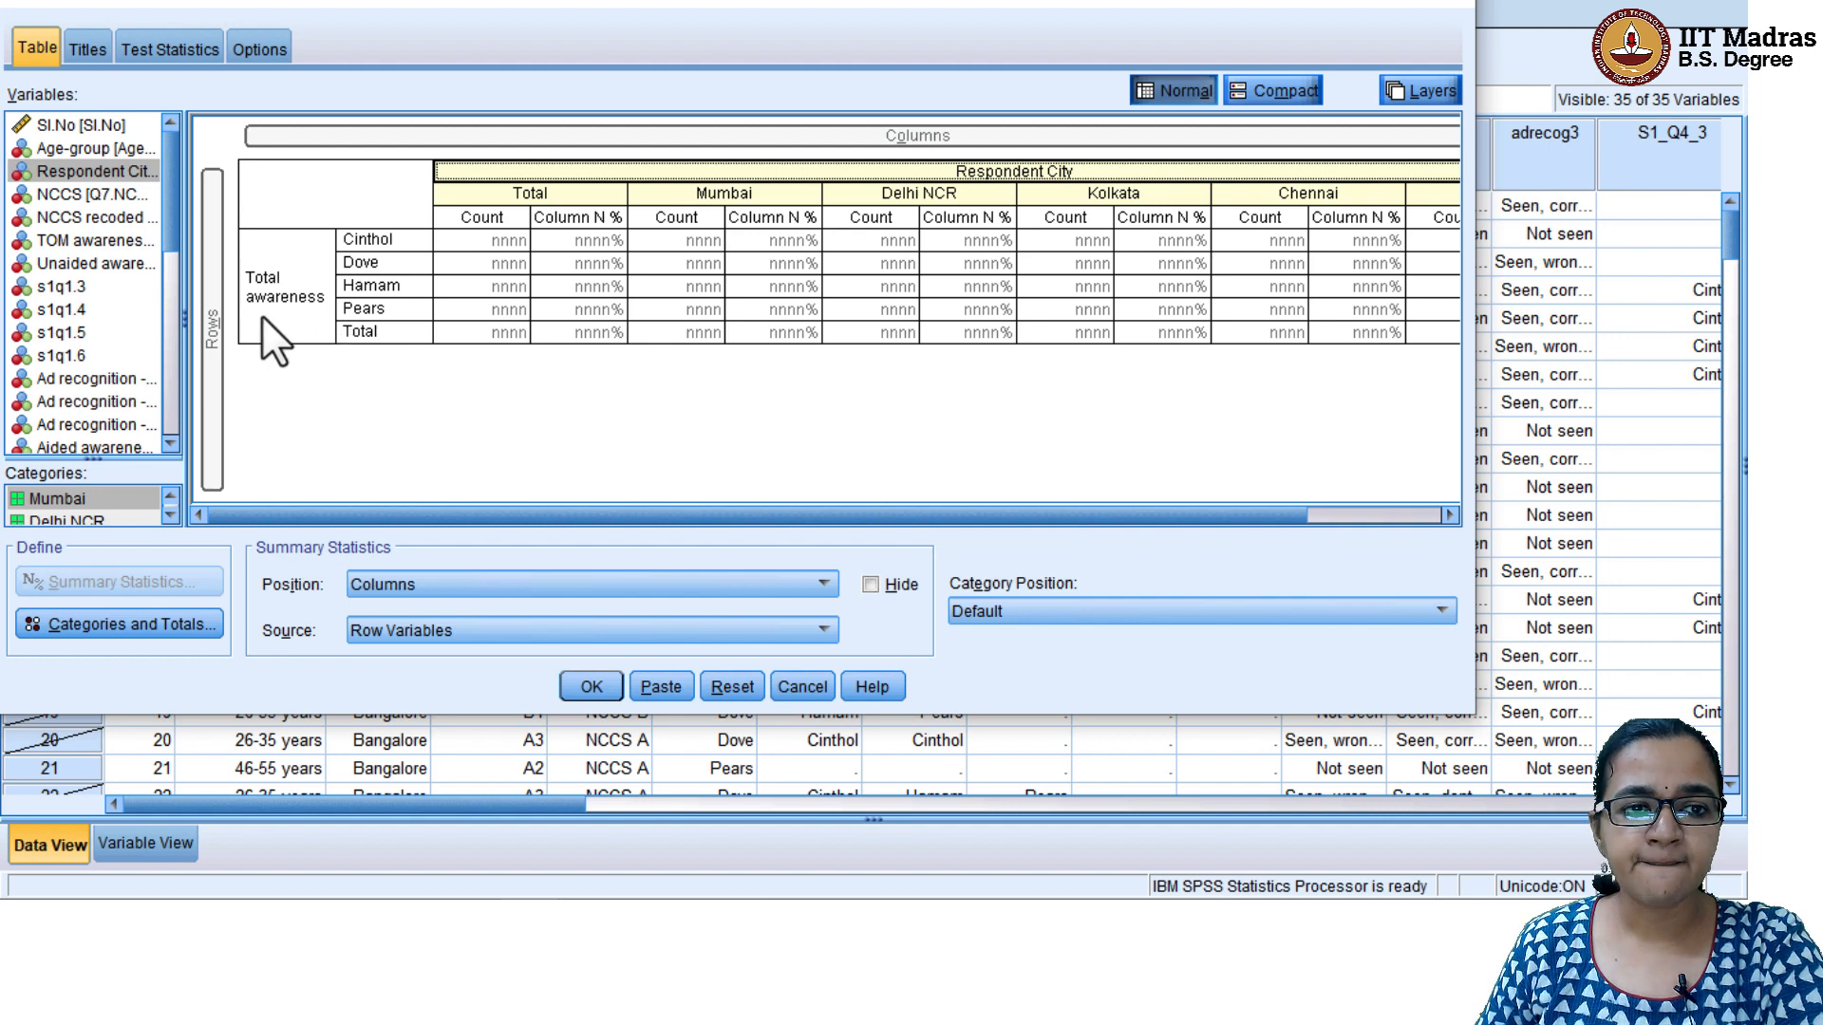
click(292, 300)
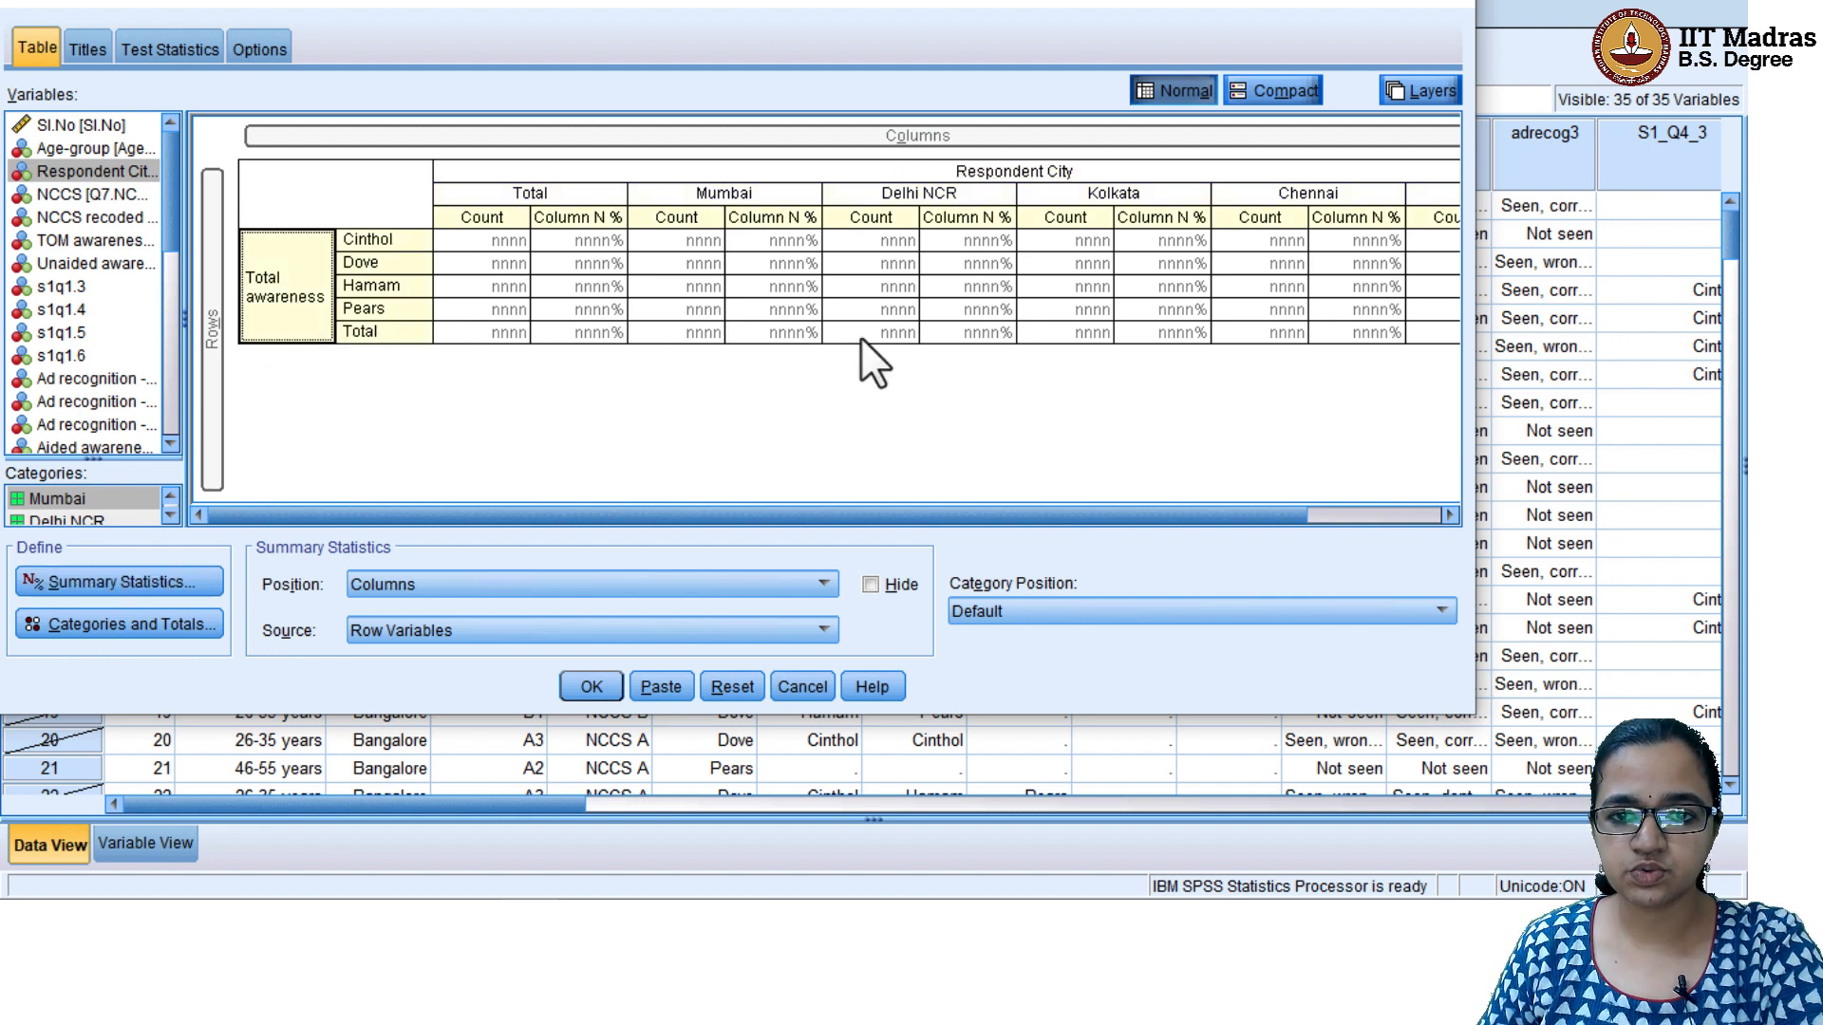
click(592, 687)
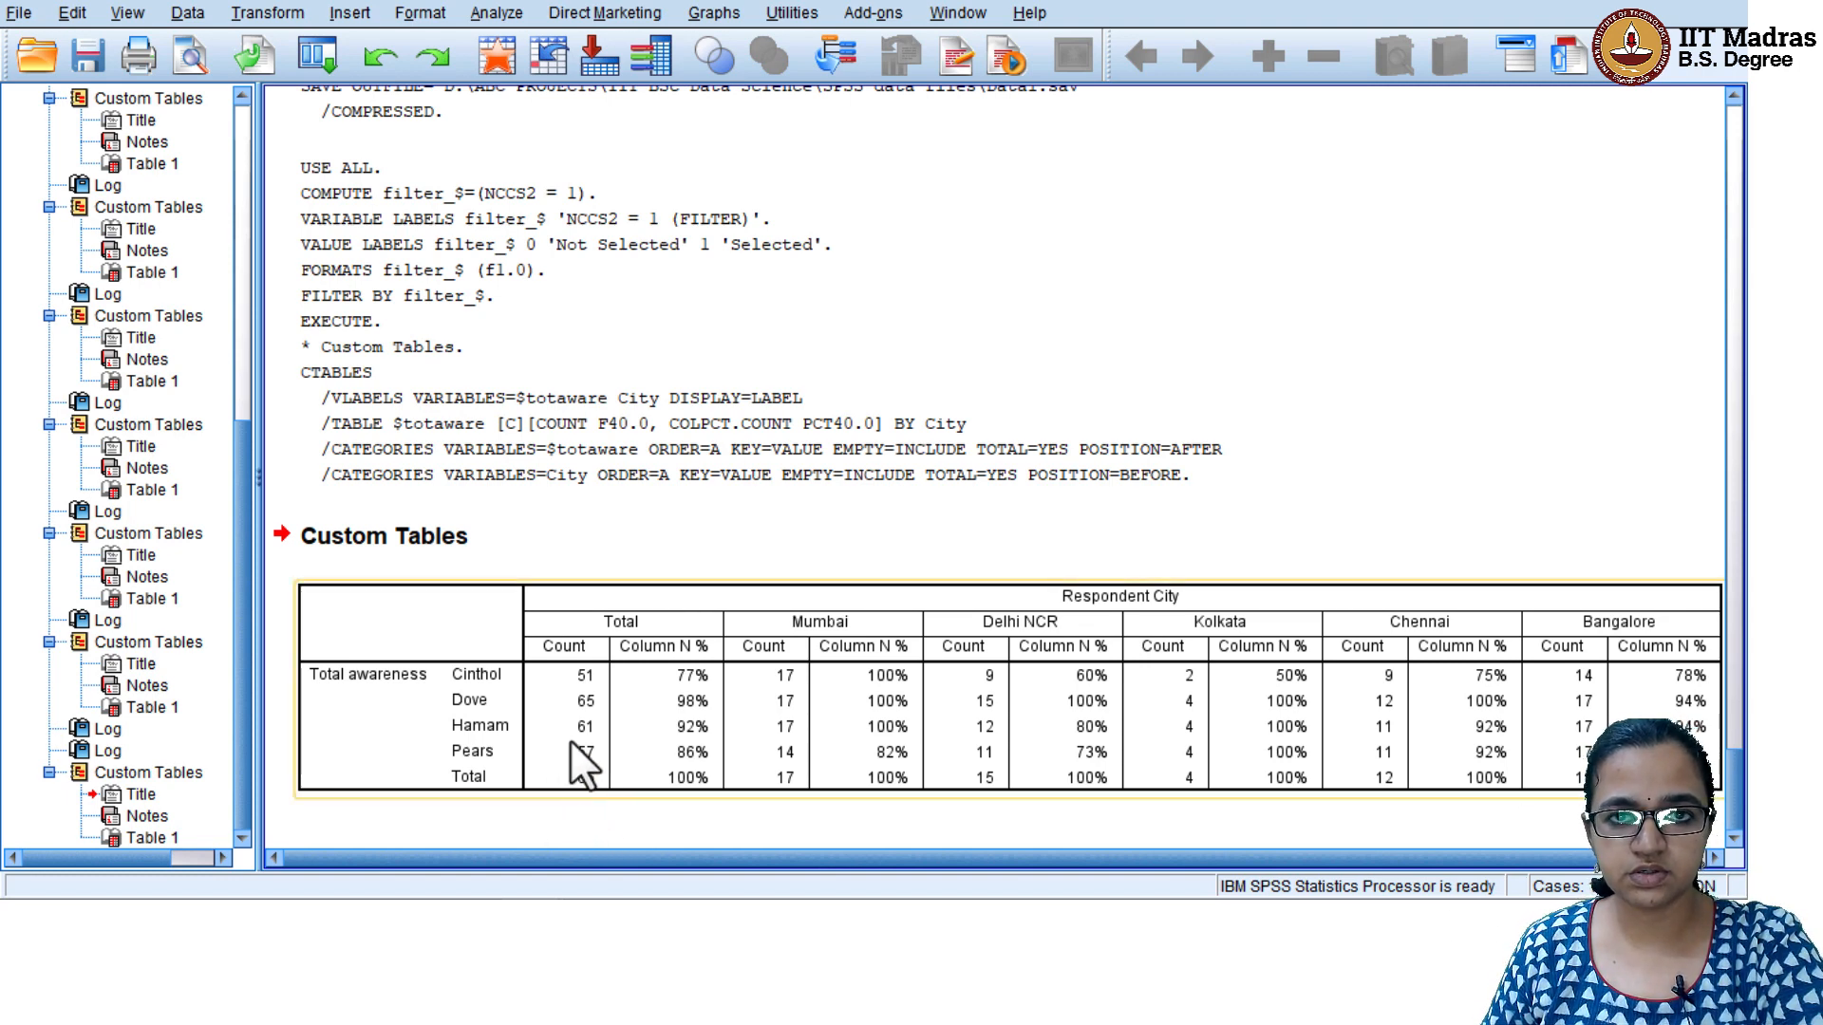
click(884, 444)
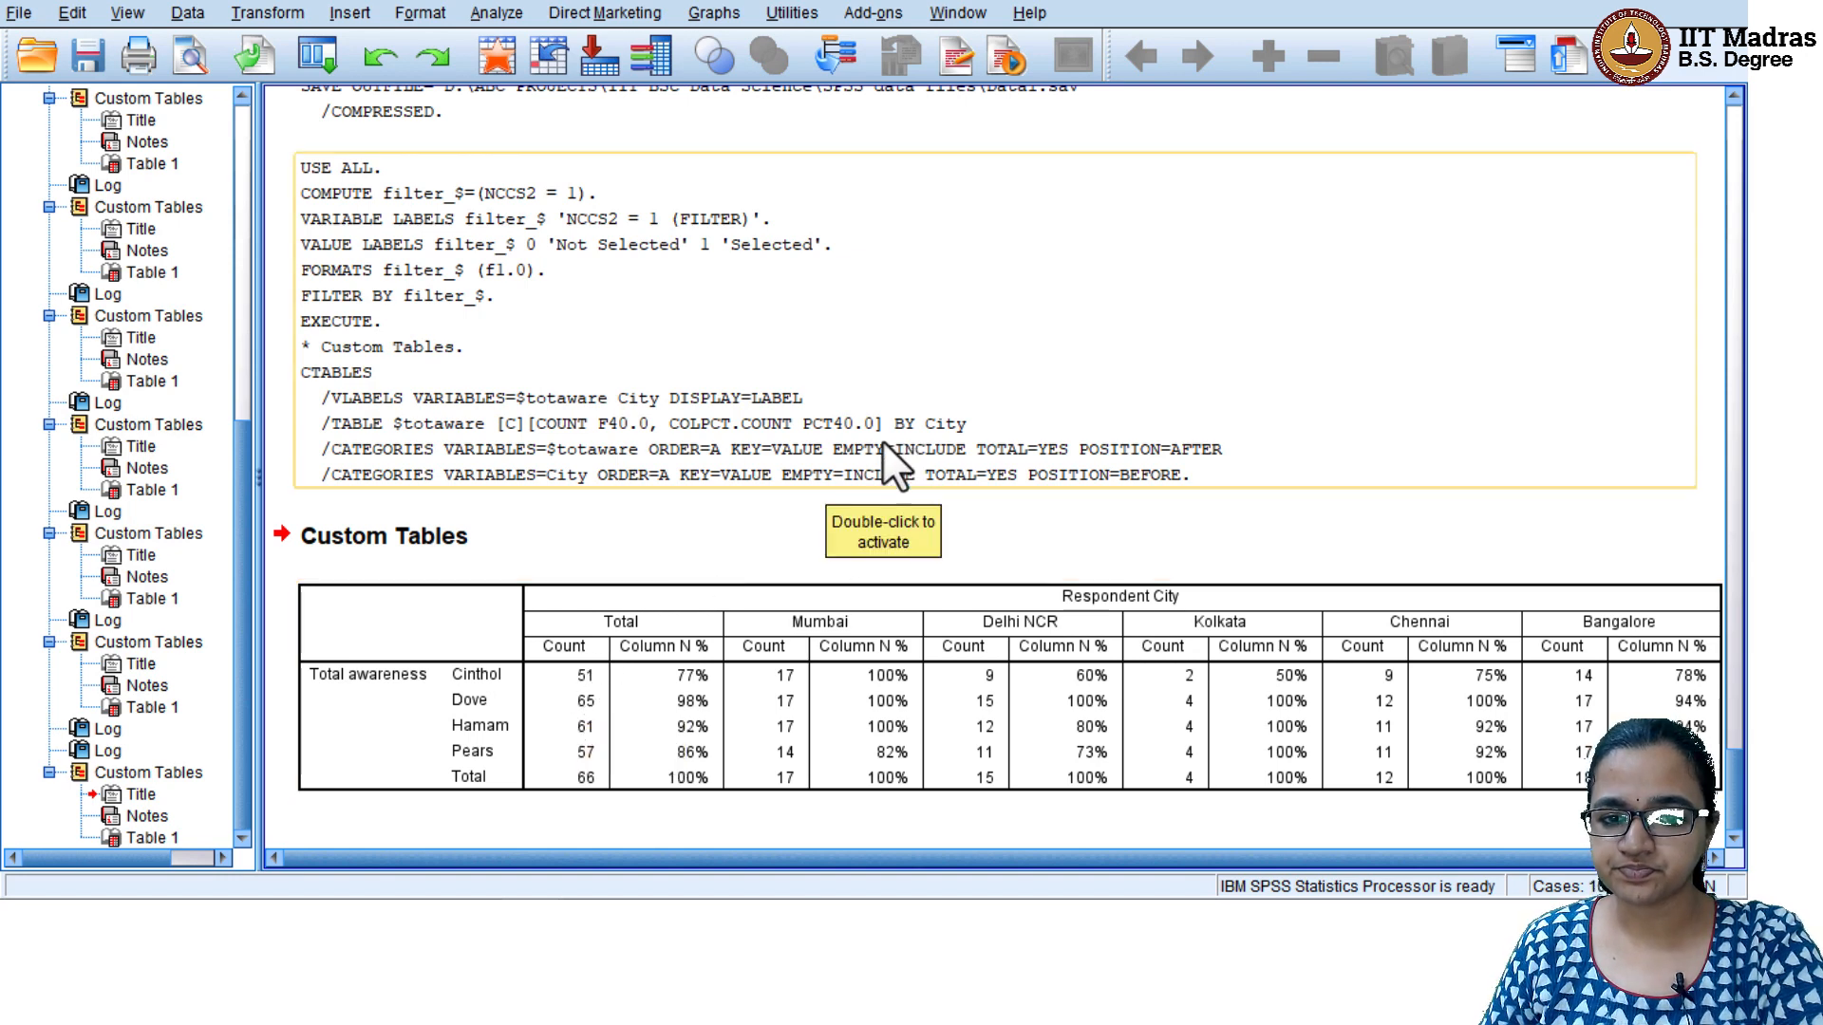
click(854, 676)
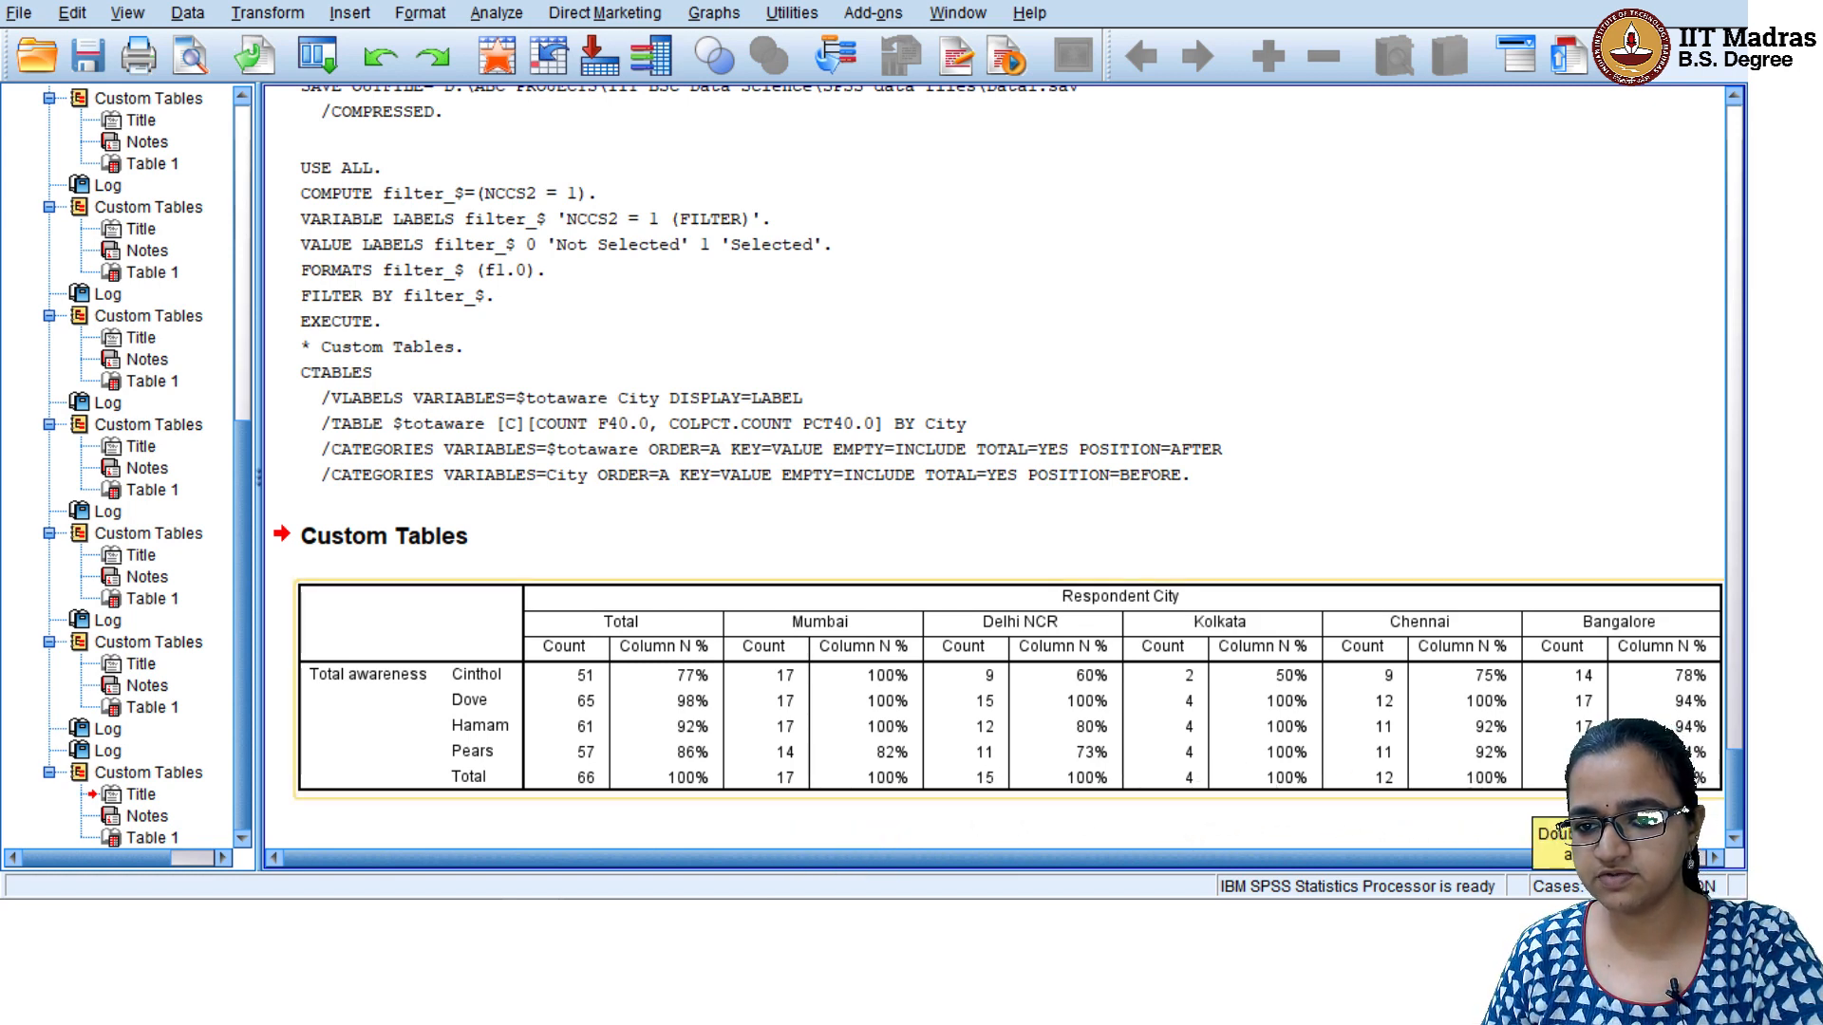
drag(1364, 859, 805, 836)
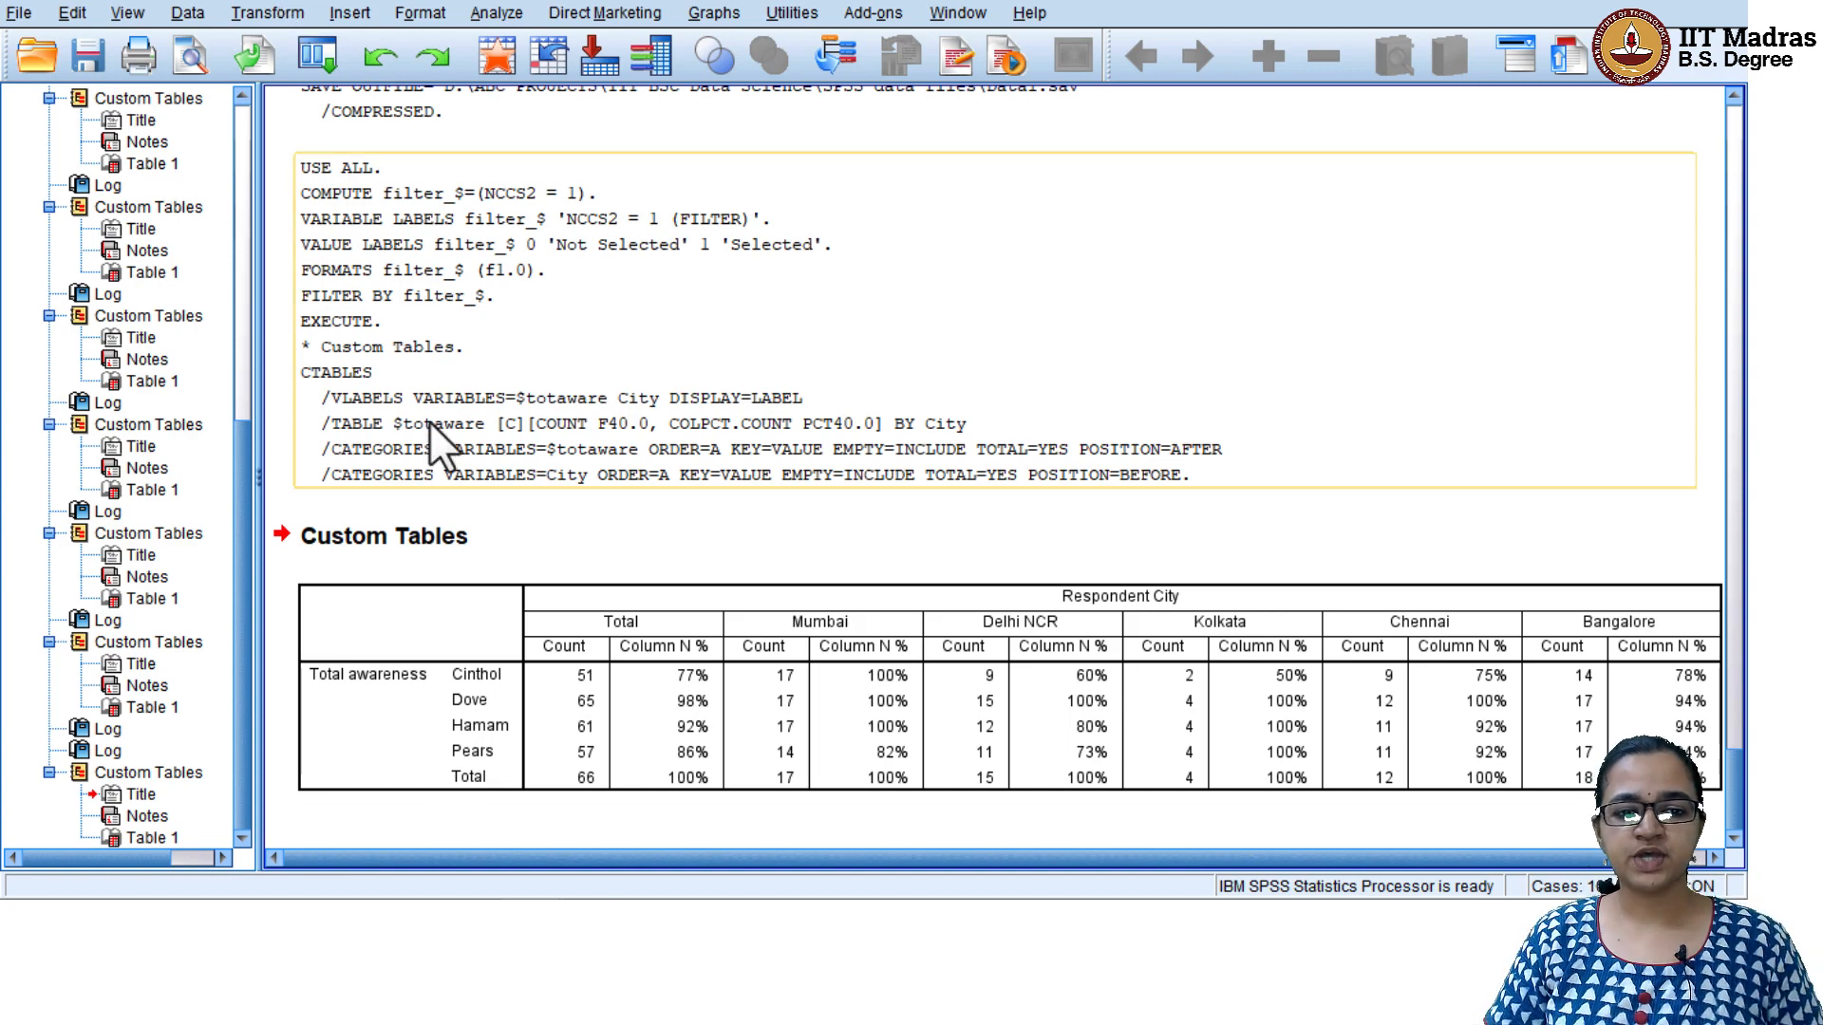
Return to the Data1.sav dataset, show its variable definitions, and widen the Label column
mouse_move(532, 921)
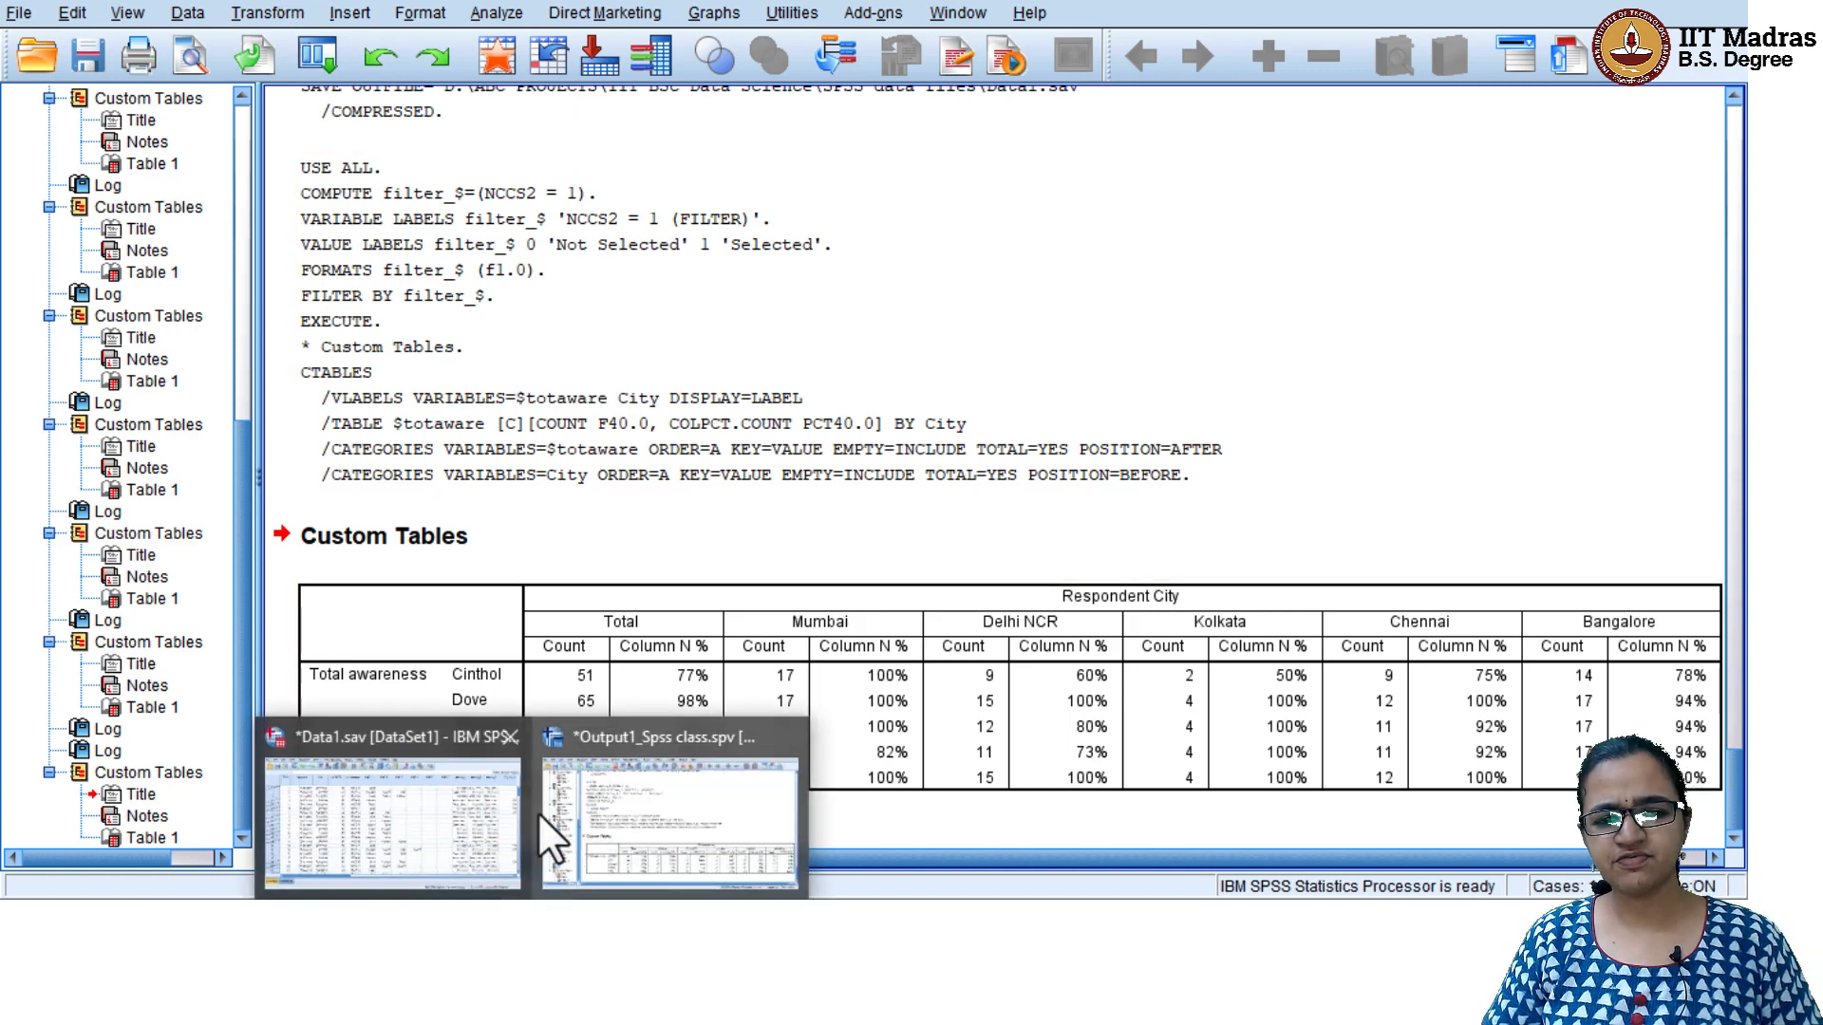
click(447, 824)
click(150, 839)
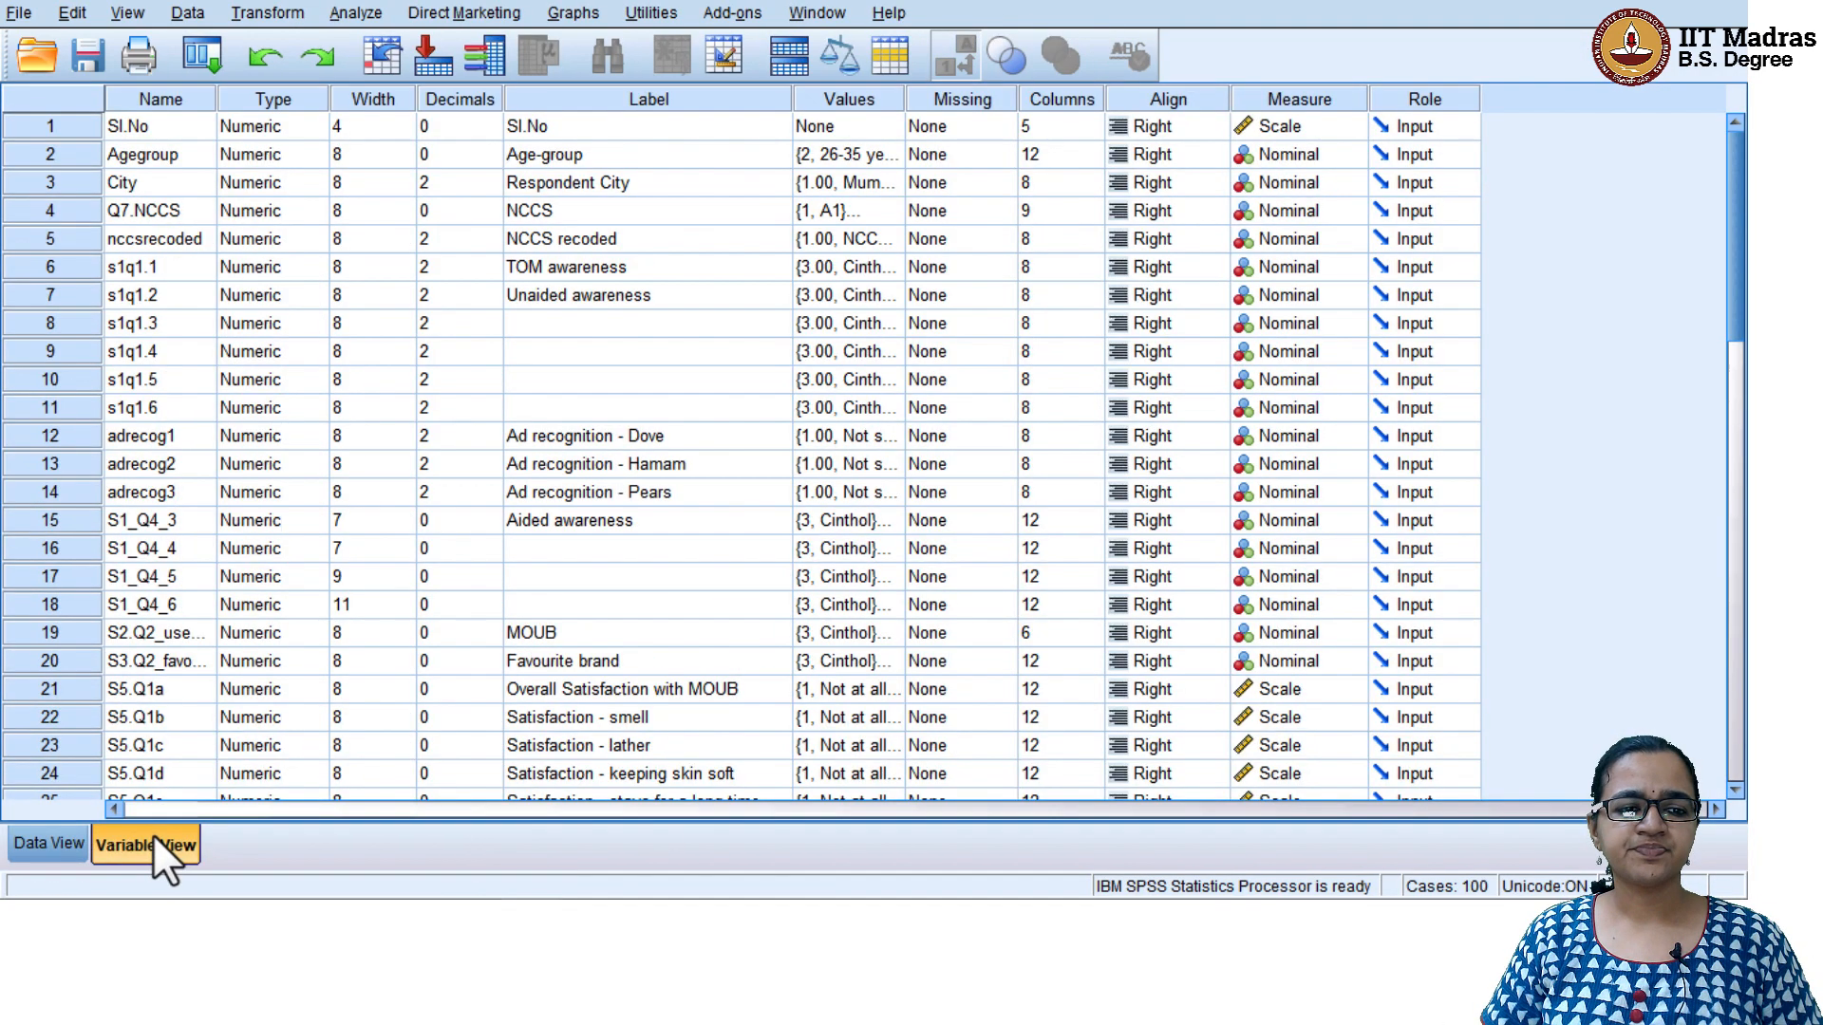
scroll(678, 548, down, 7)
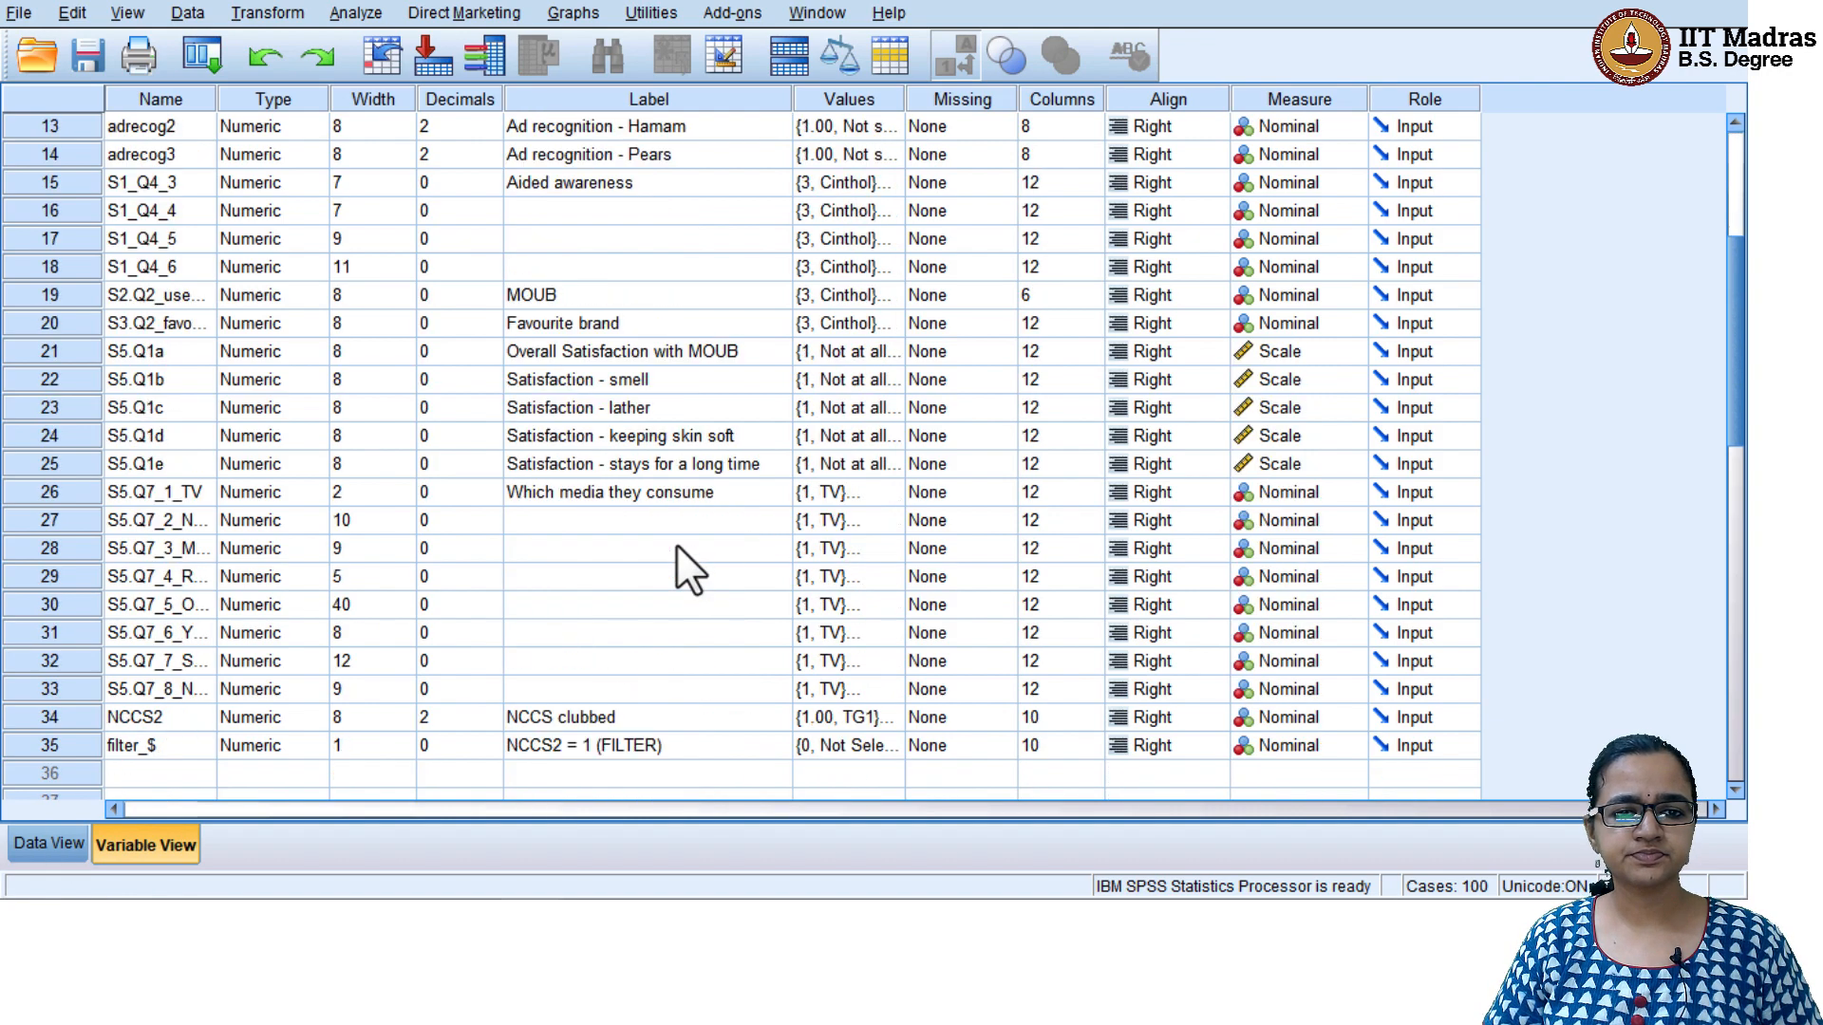
scroll(678, 549, up, 3)
scroll(676, 549, up, 1)
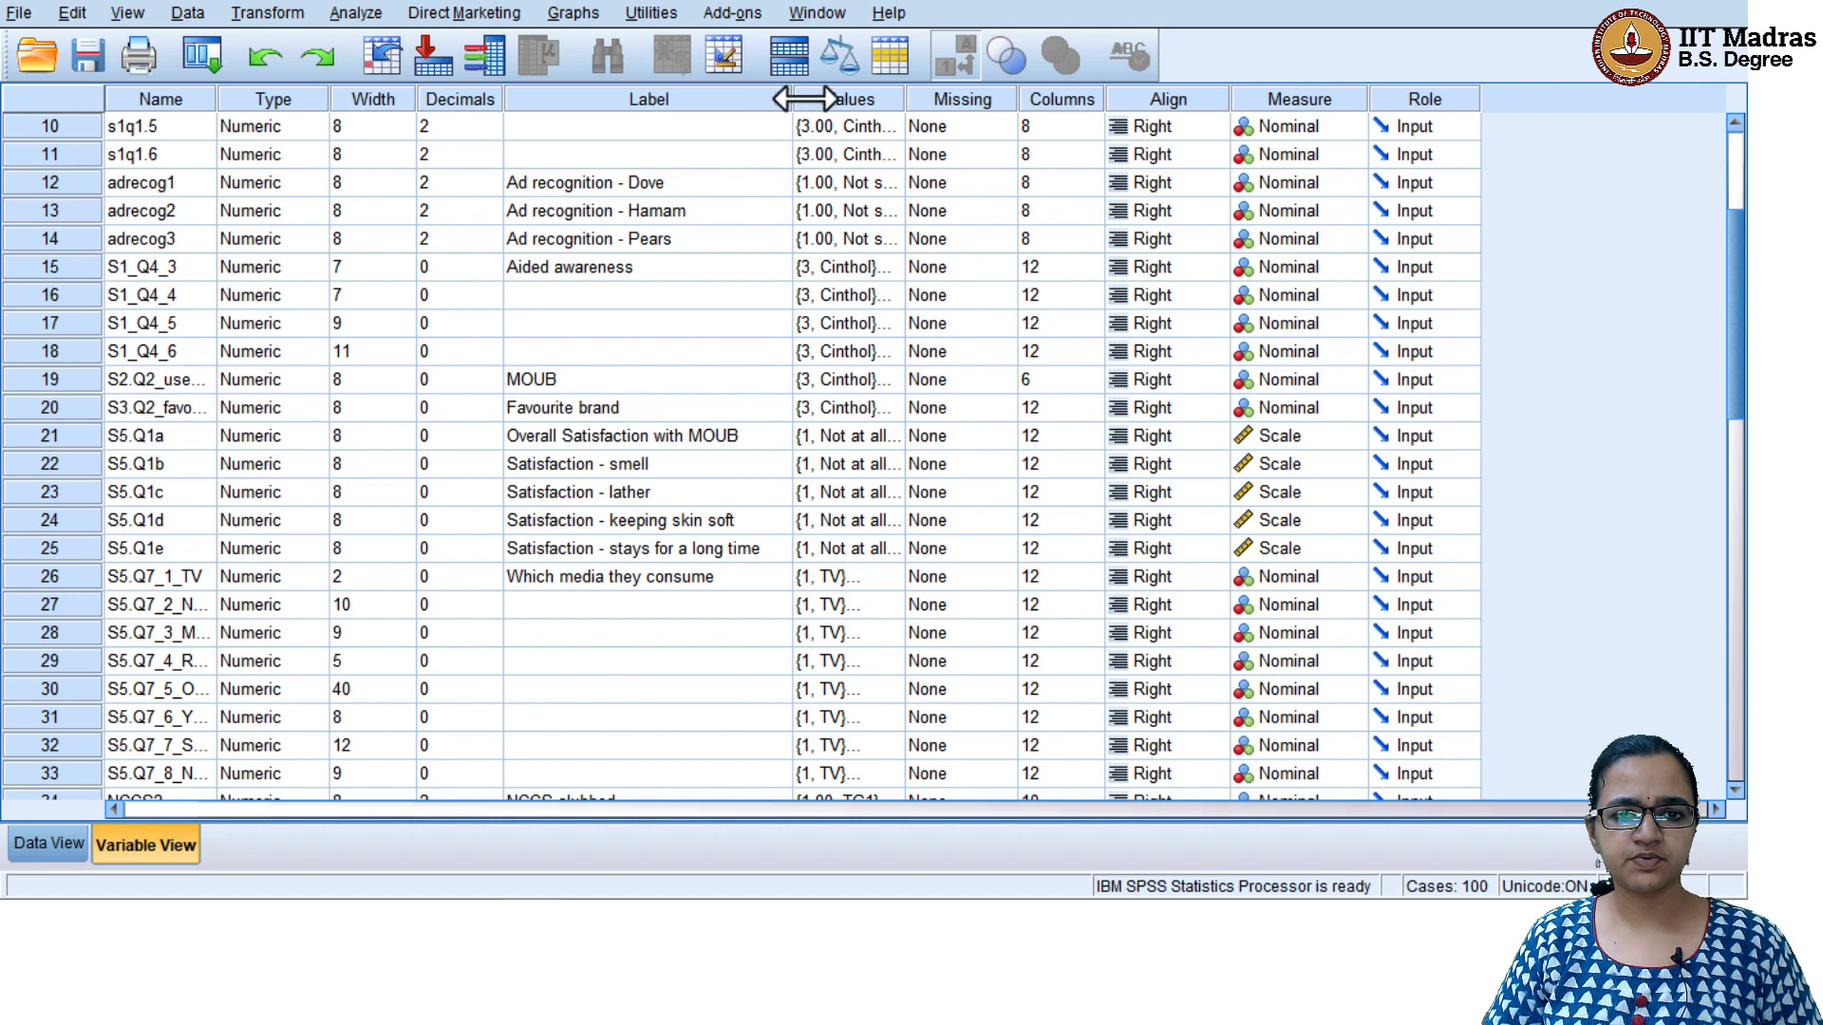
drag(804, 98, 893, 97)
Examine the labels of overall satisfaction with MOUB and the satisfaction attributes: smell, lather, keeping skin soft and stays for a long time
click(682, 464)
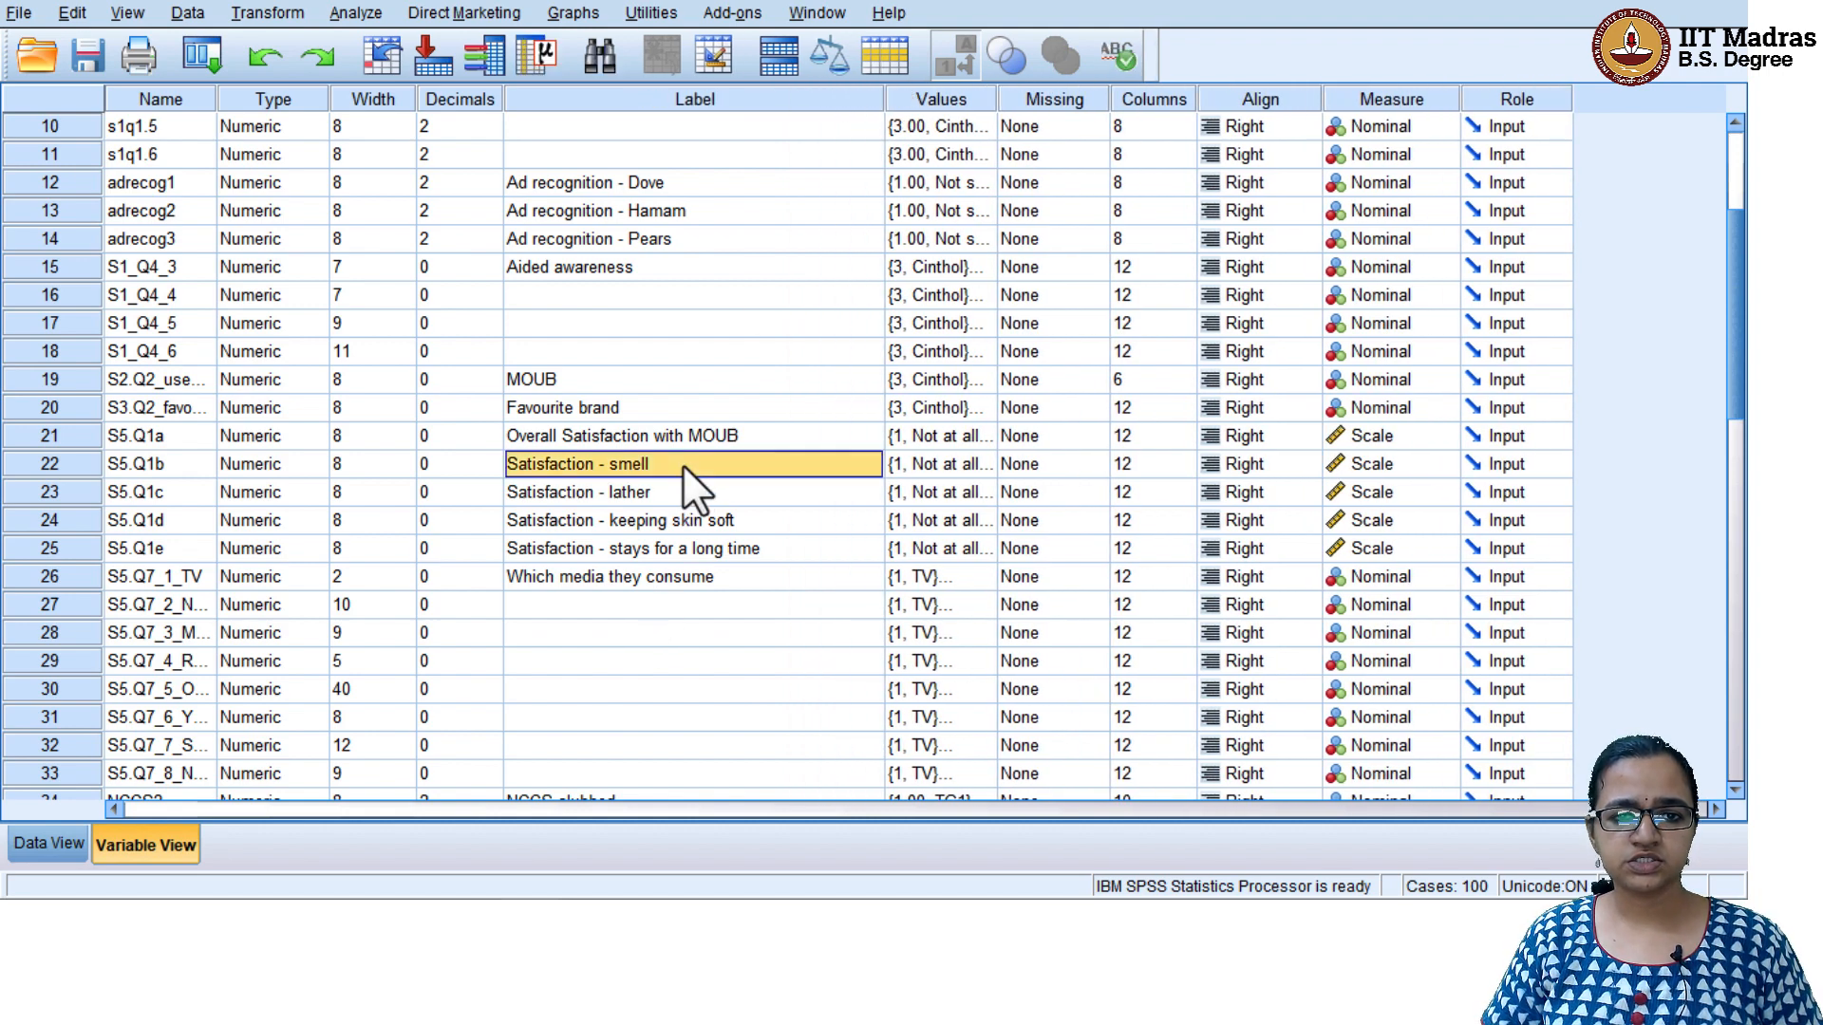
click(680, 490)
click(705, 520)
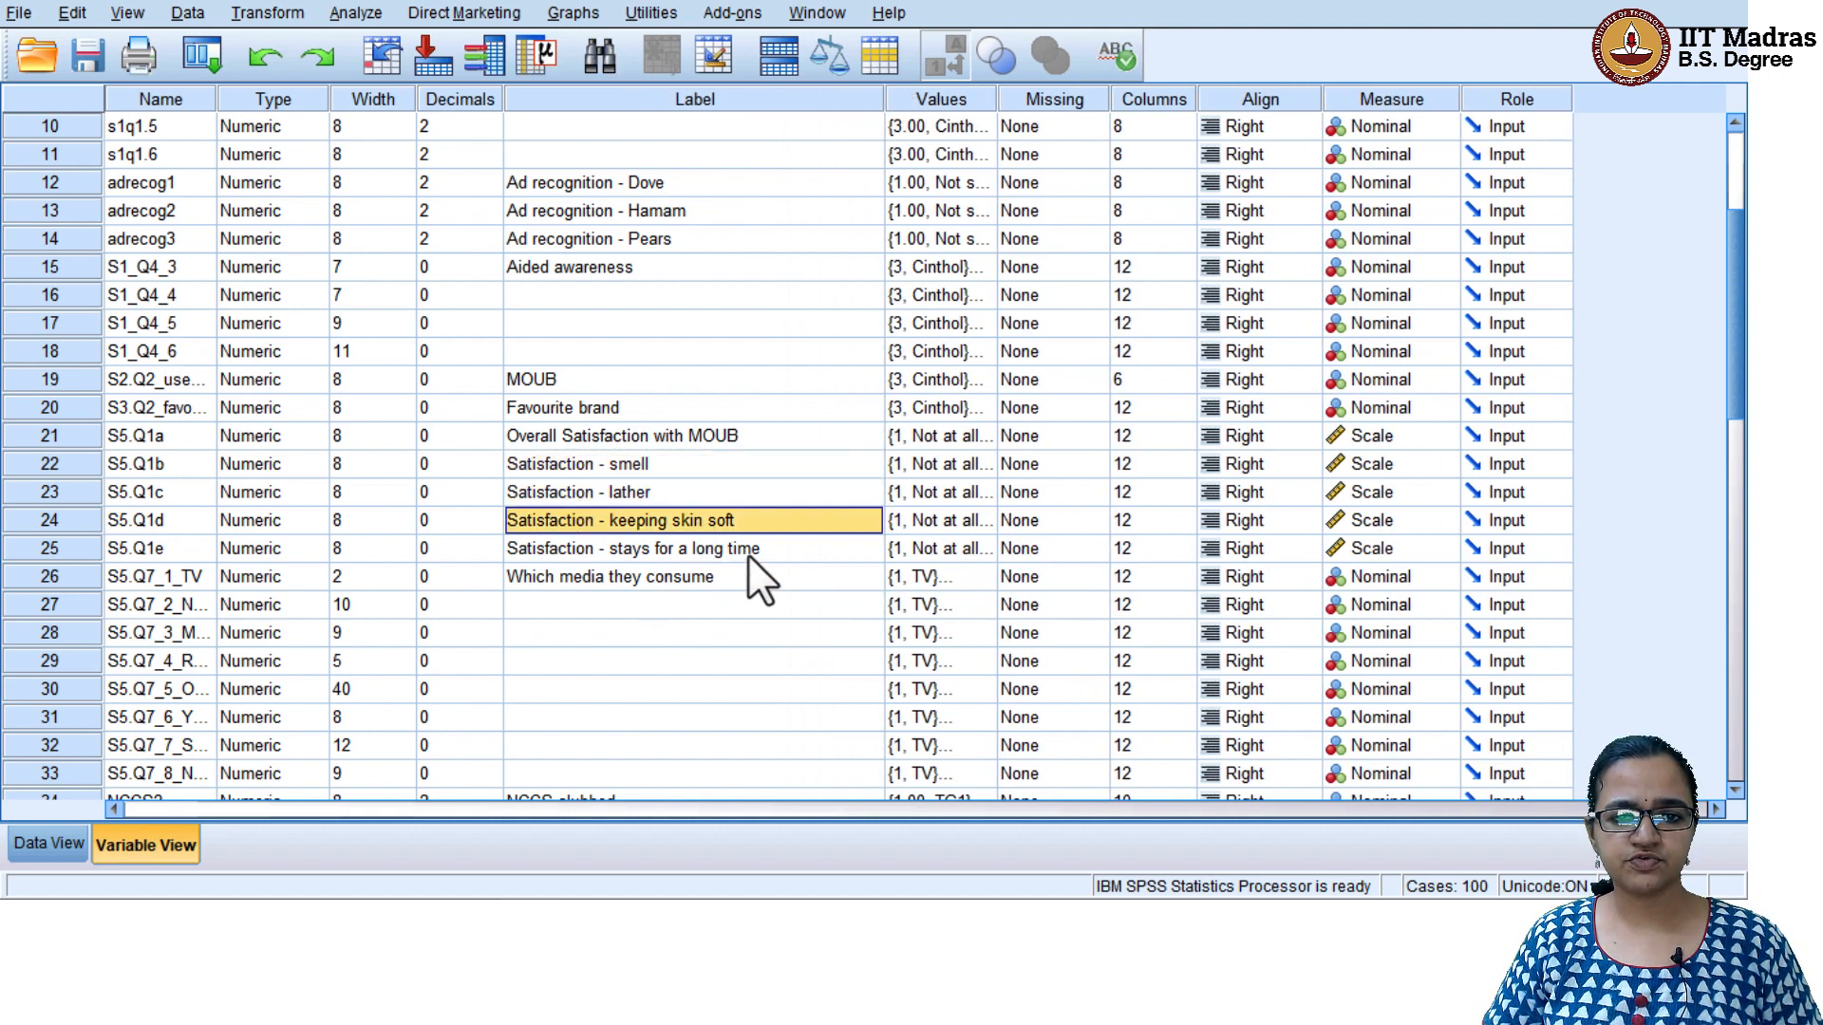
click(749, 554)
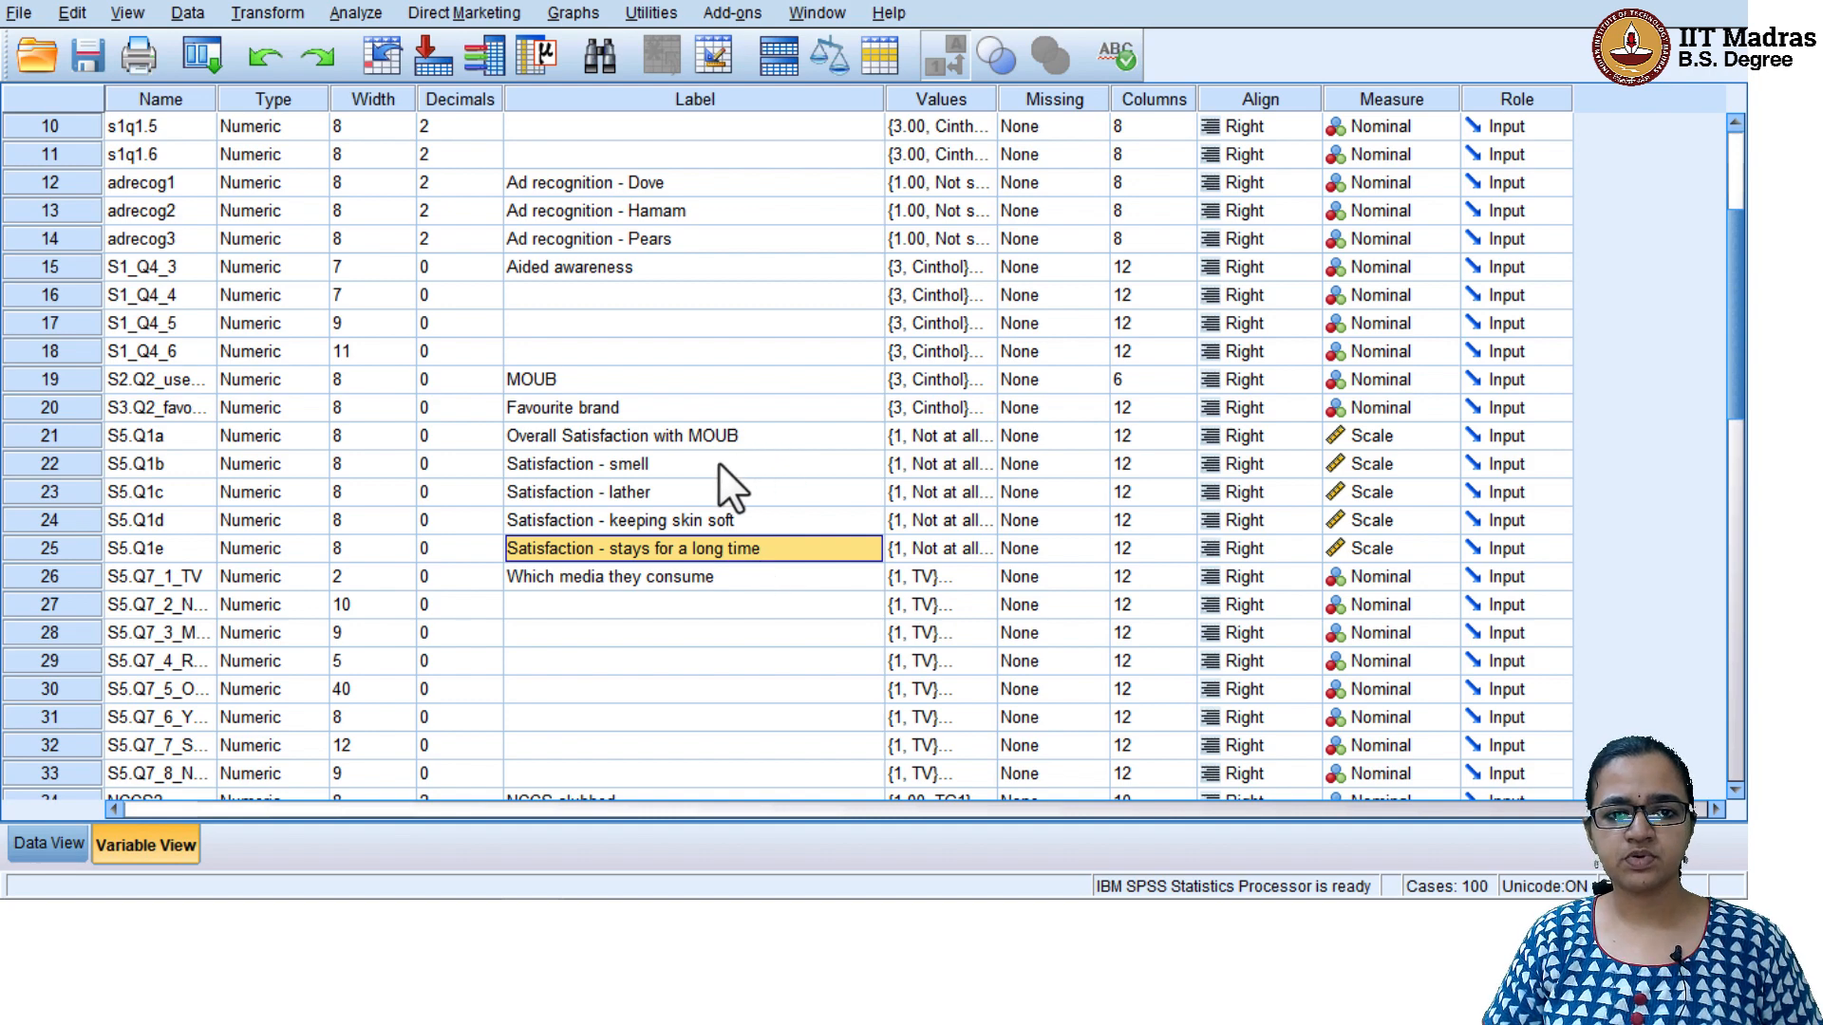
click(716, 436)
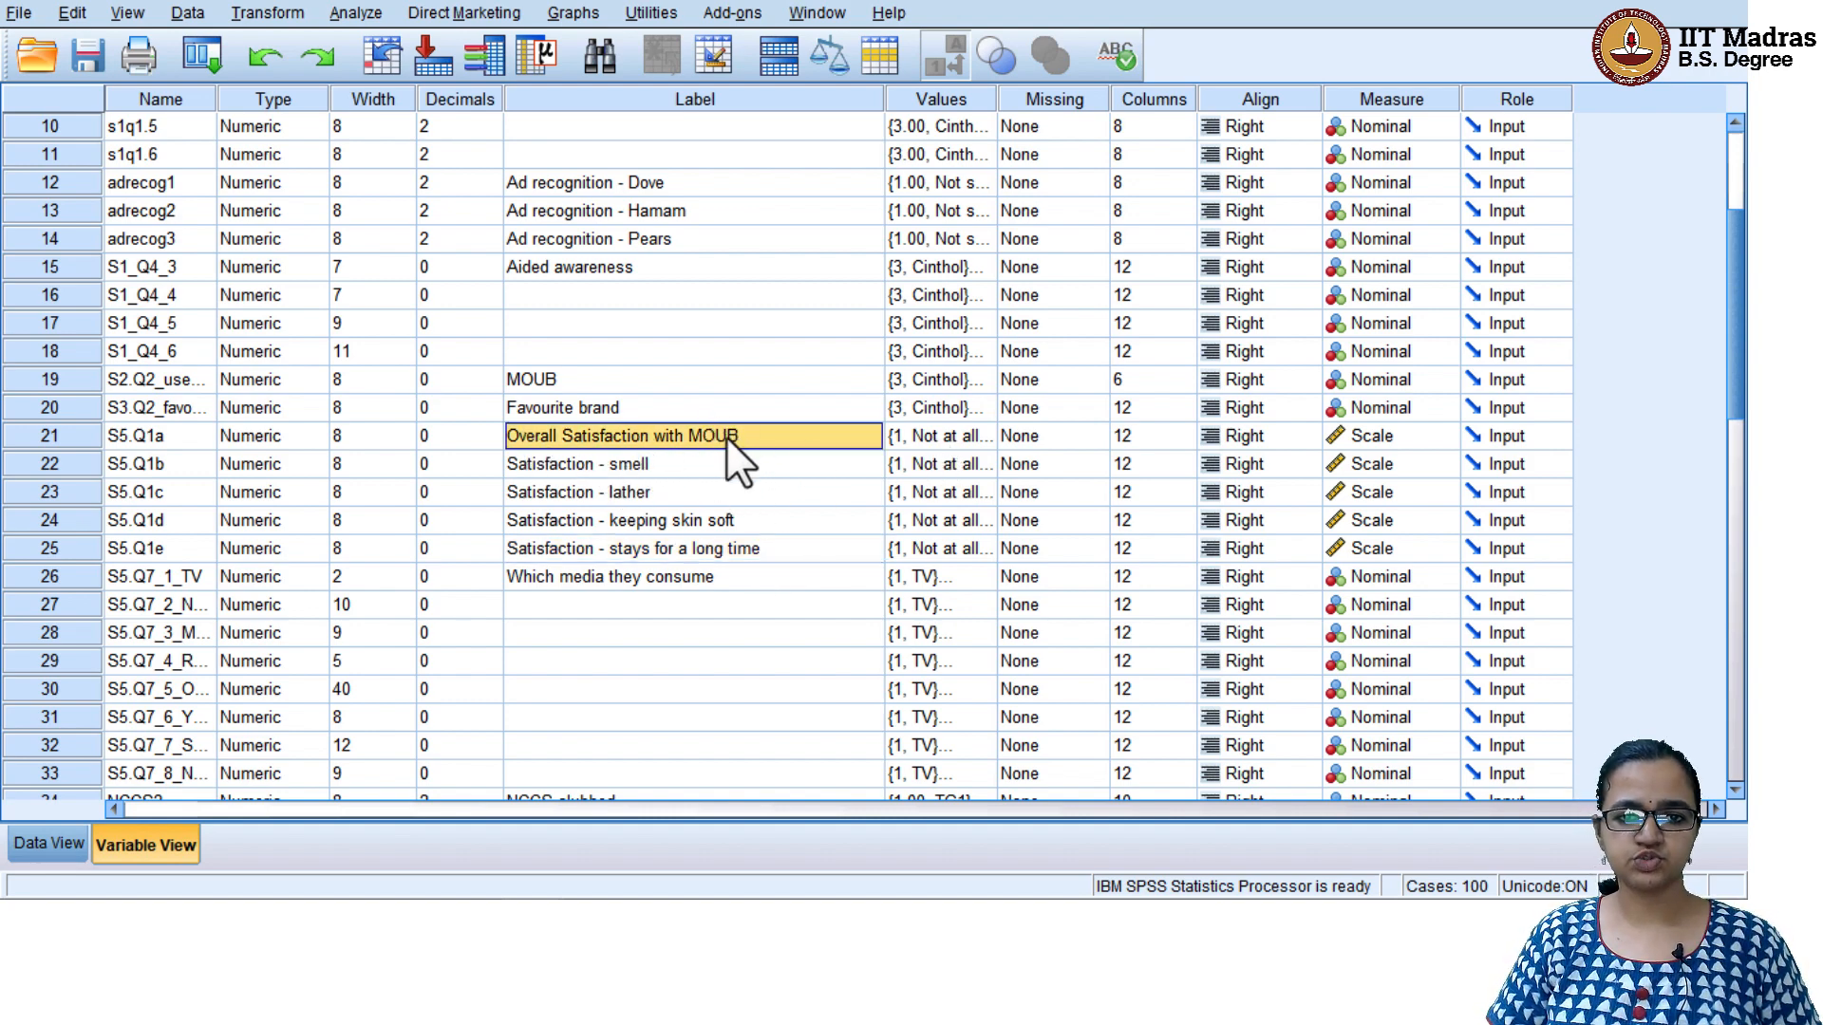
click(641, 464)
click(640, 490)
click(660, 522)
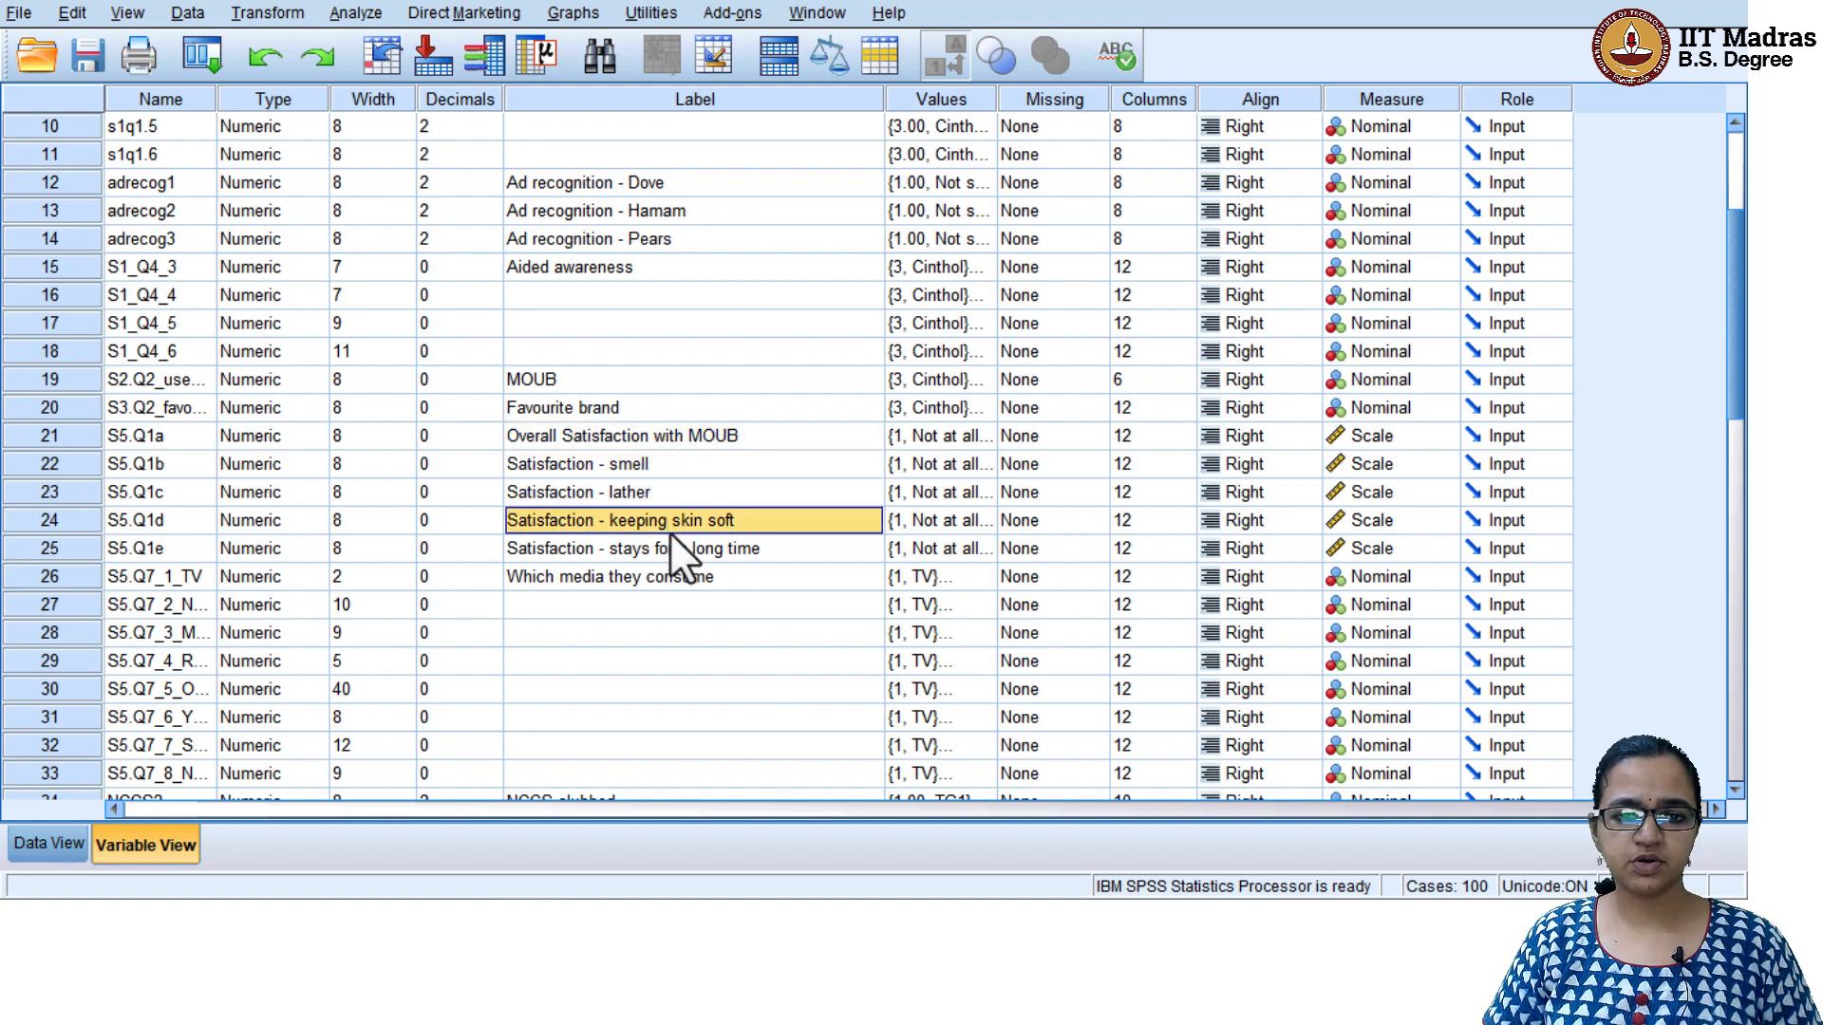
click(702, 436)
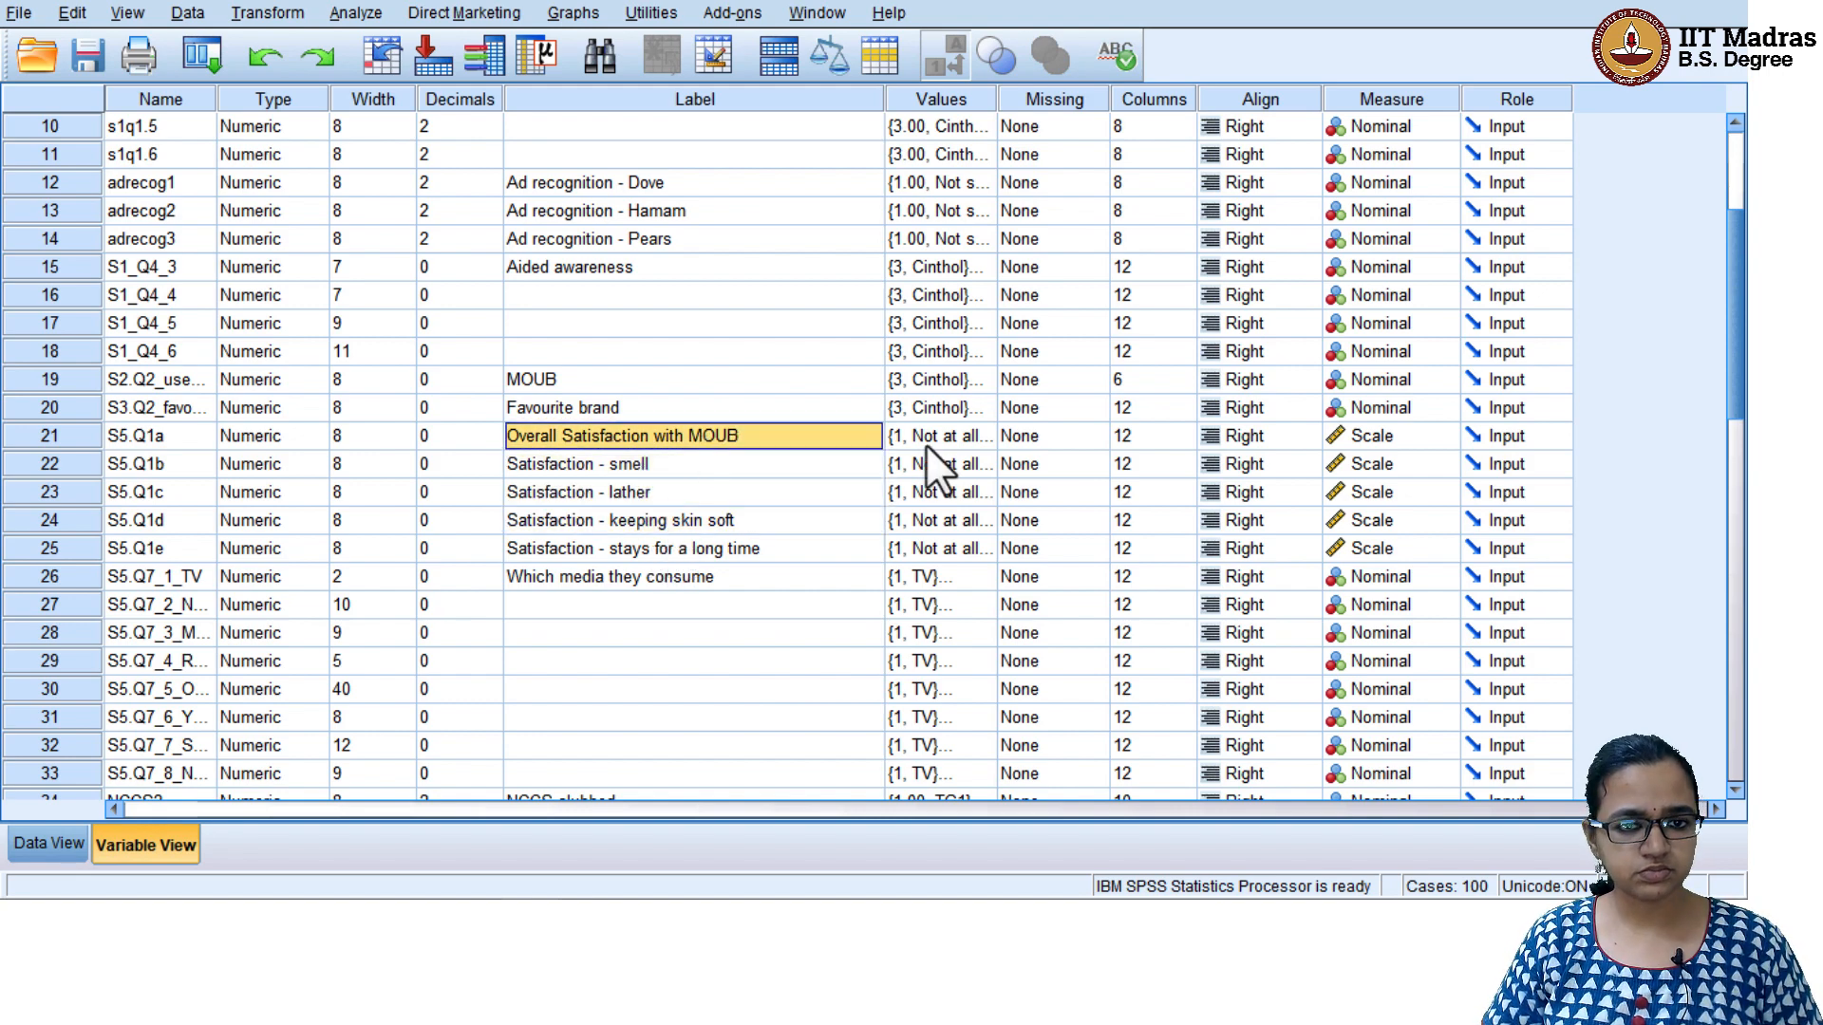
click(706, 465)
click(710, 492)
click(723, 464)
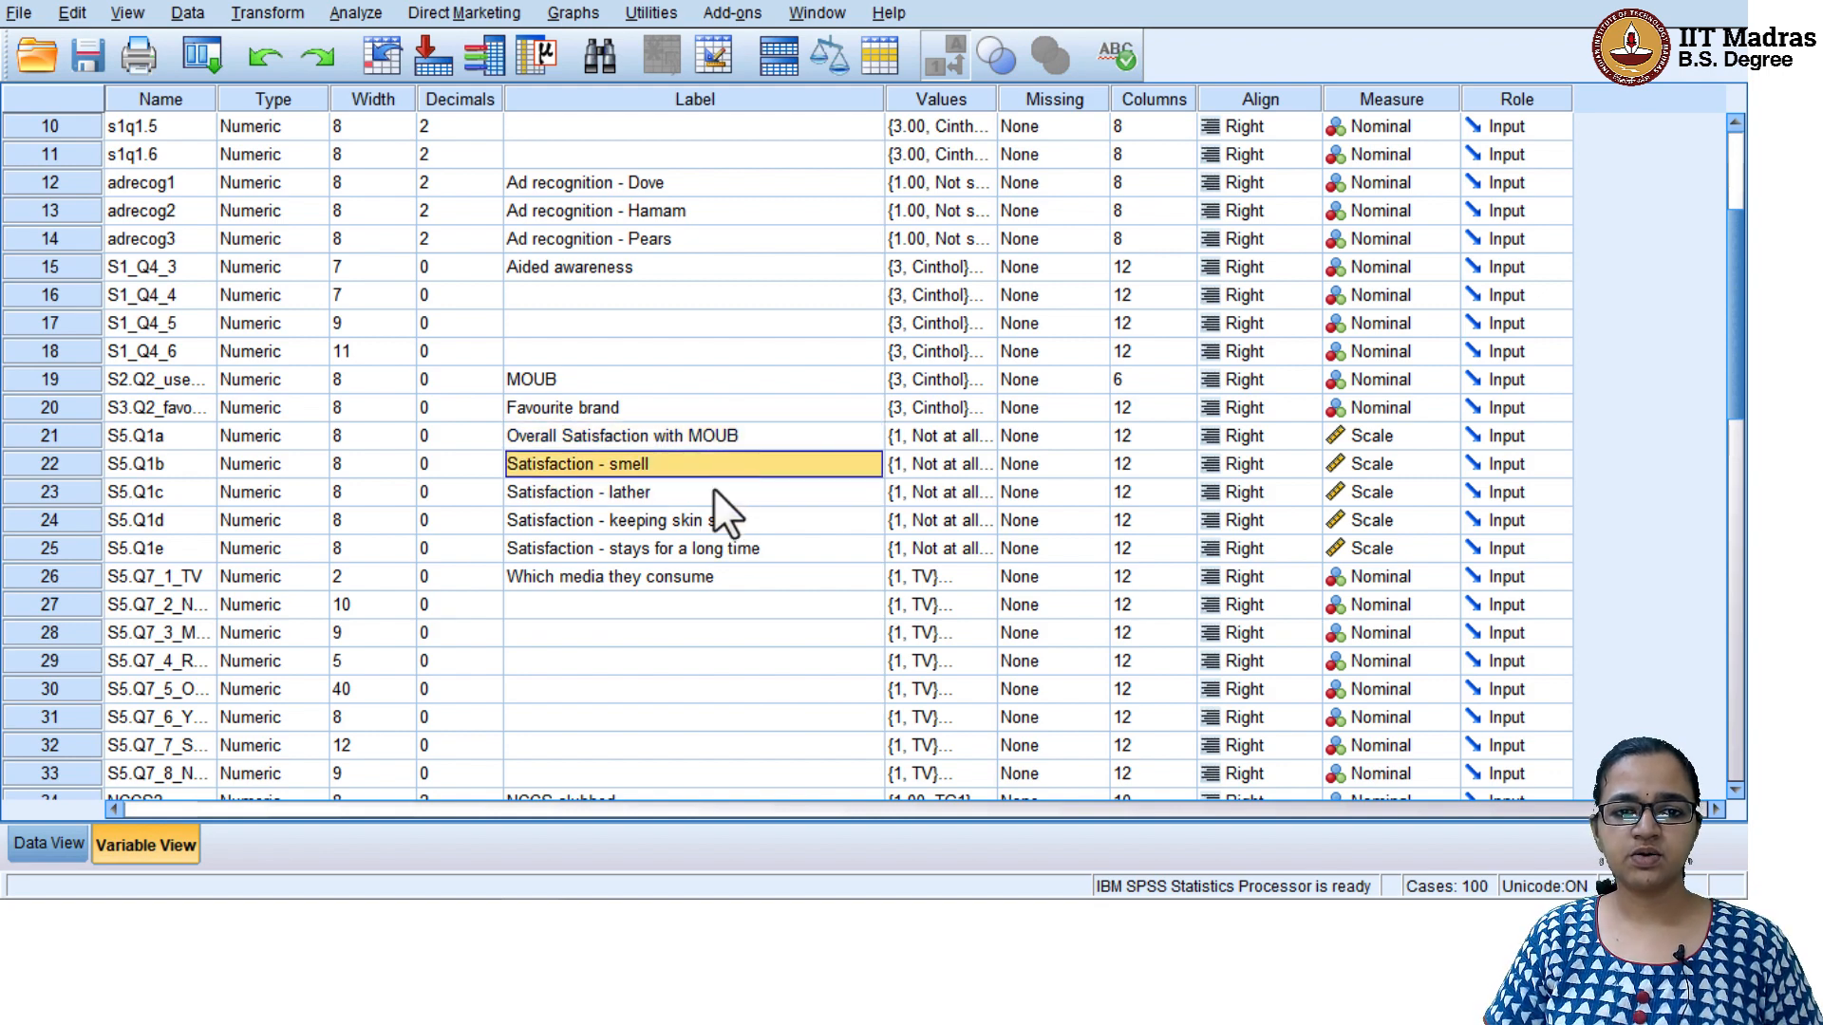
click(714, 492)
click(714, 520)
click(721, 548)
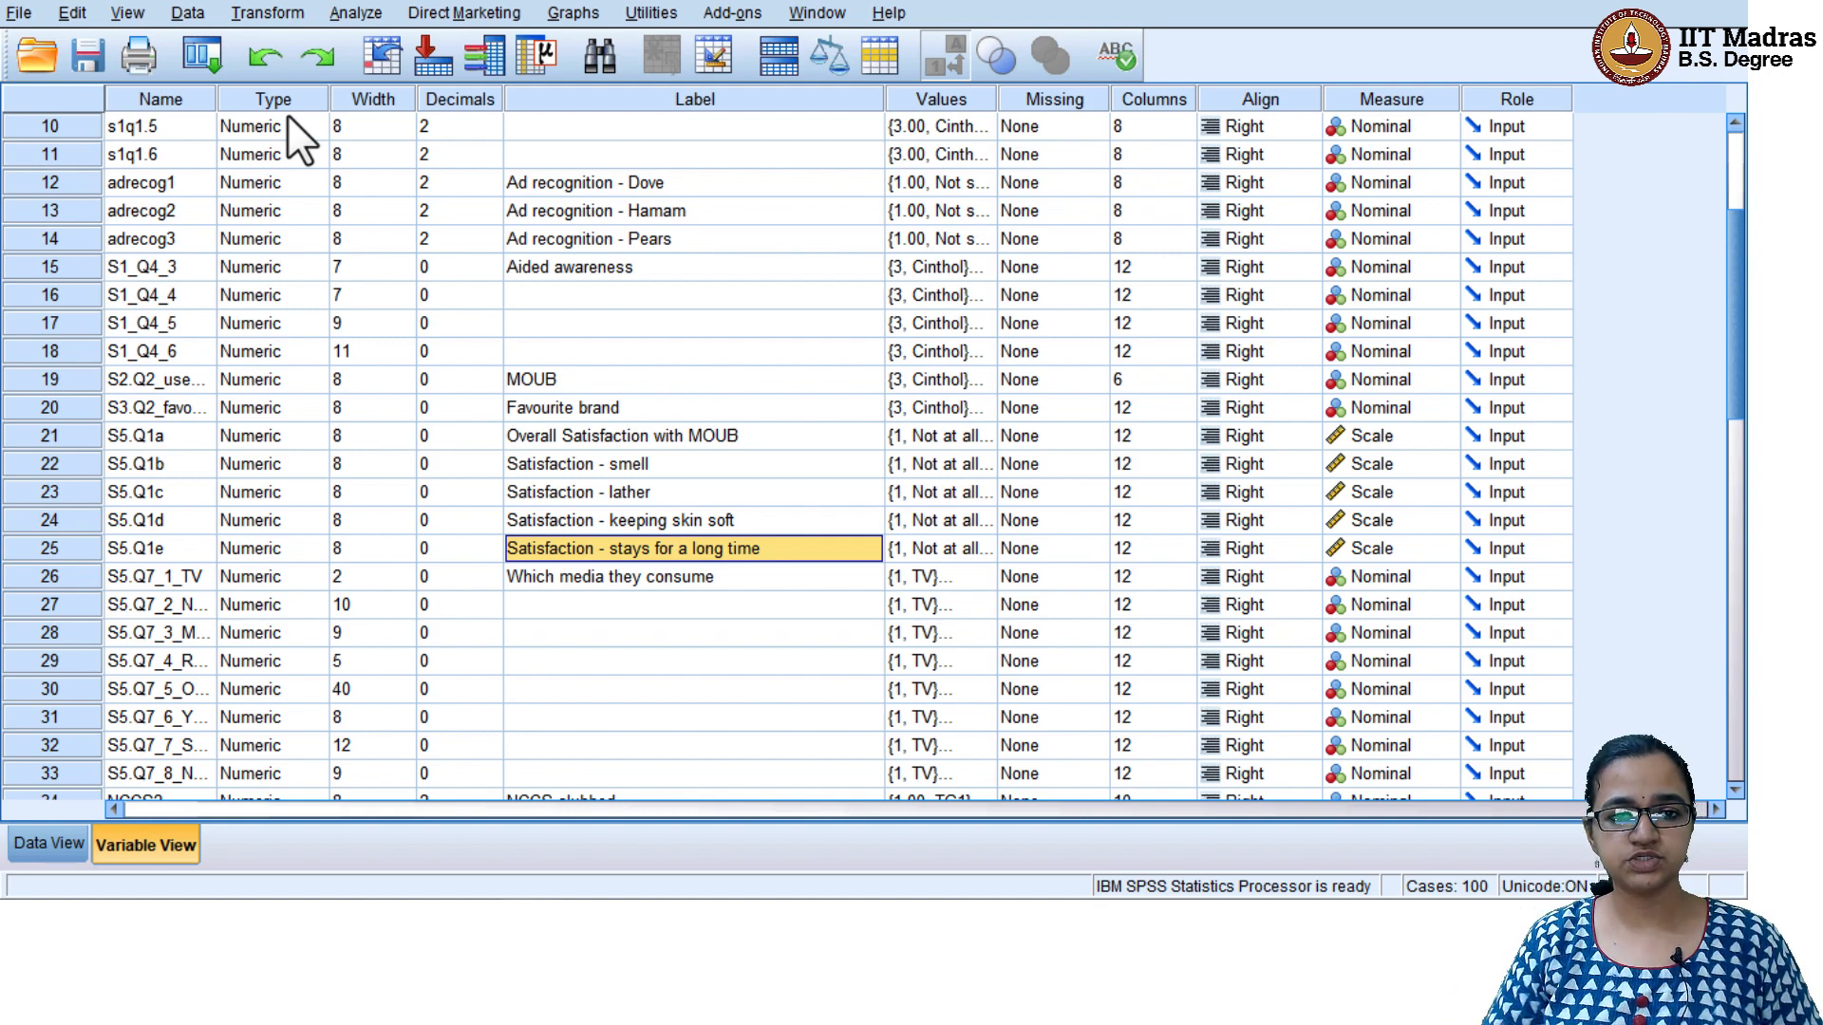
Start a Compute Variable definition with computesamplevar as the target variable
click(275, 9)
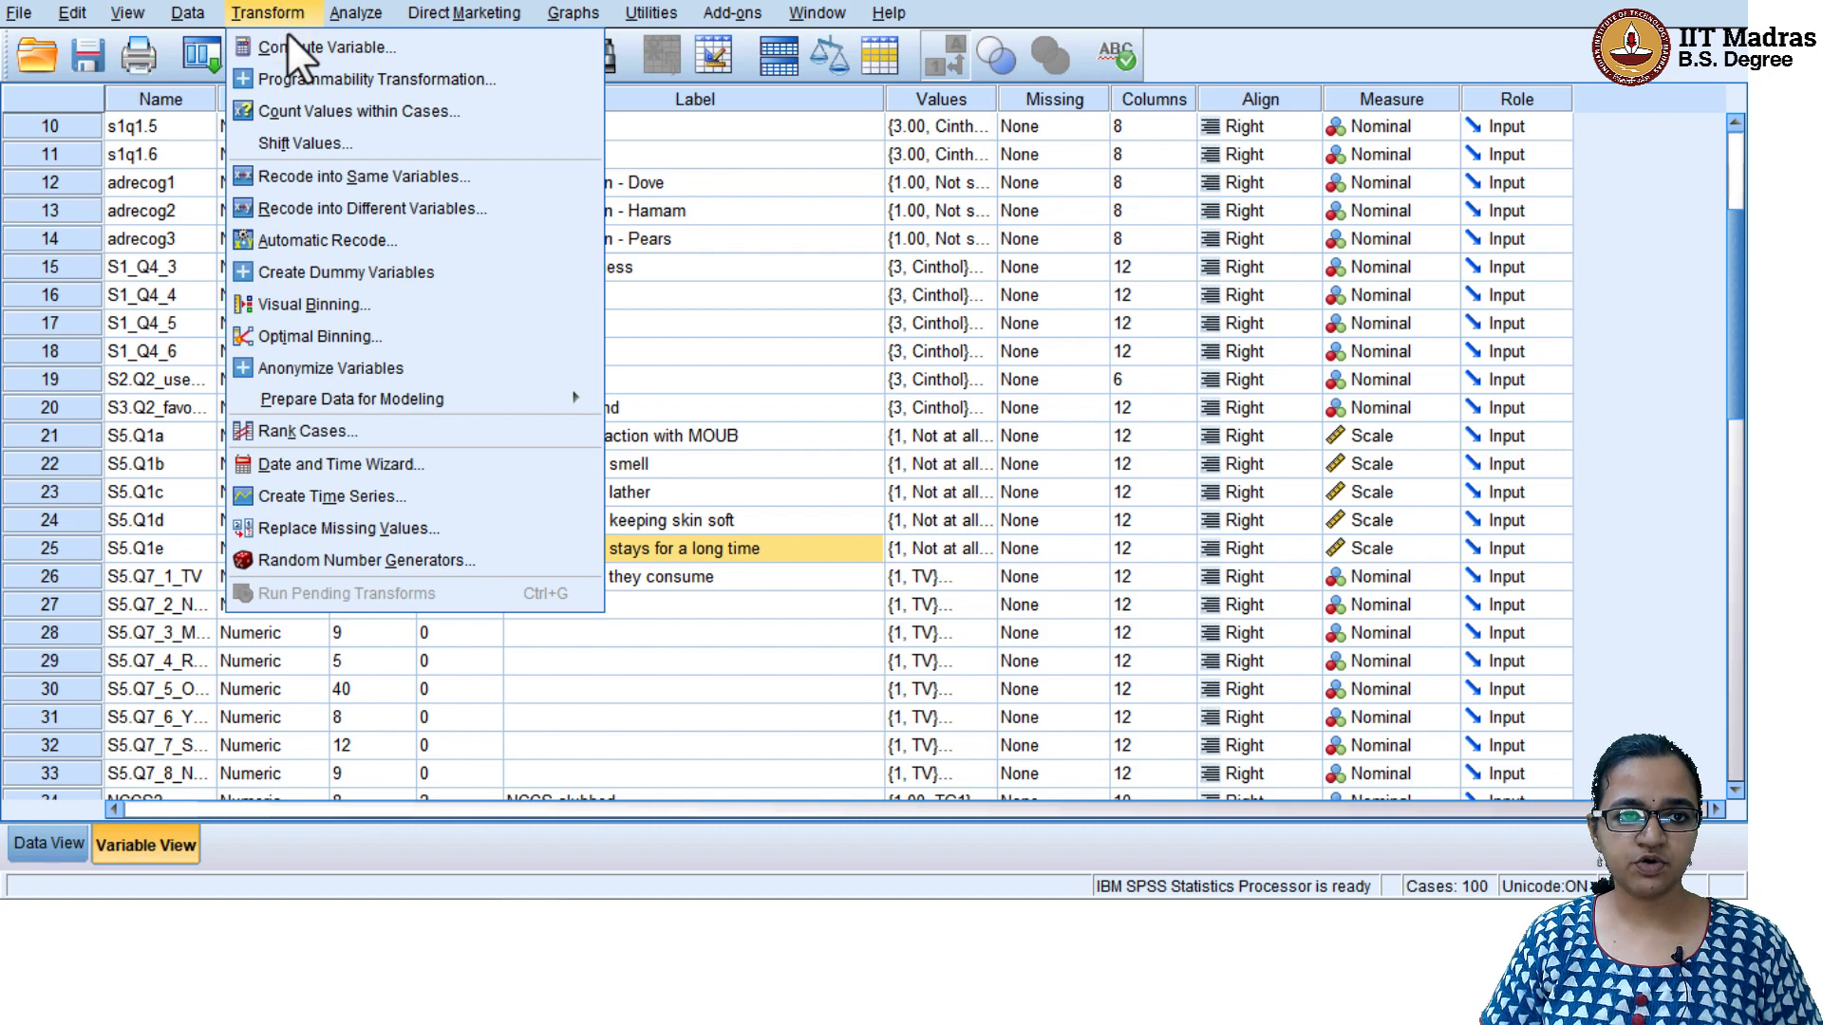
click(320, 68)
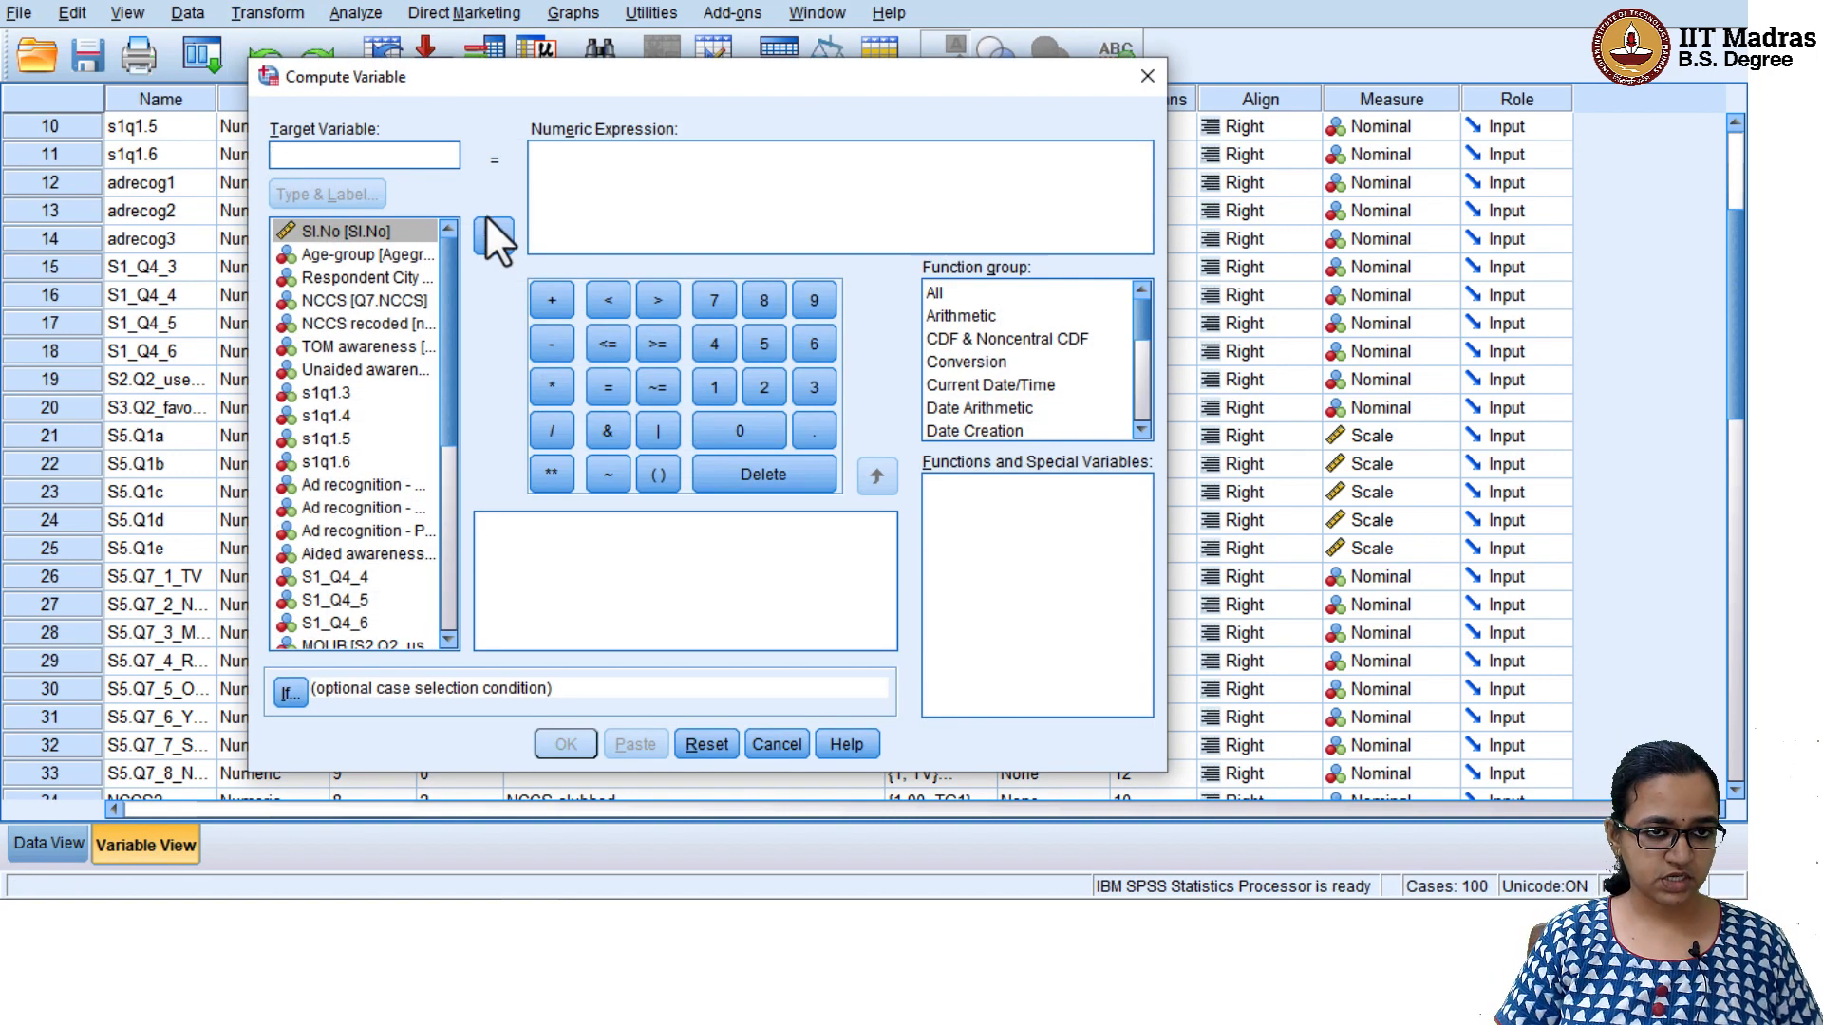
text(comp)
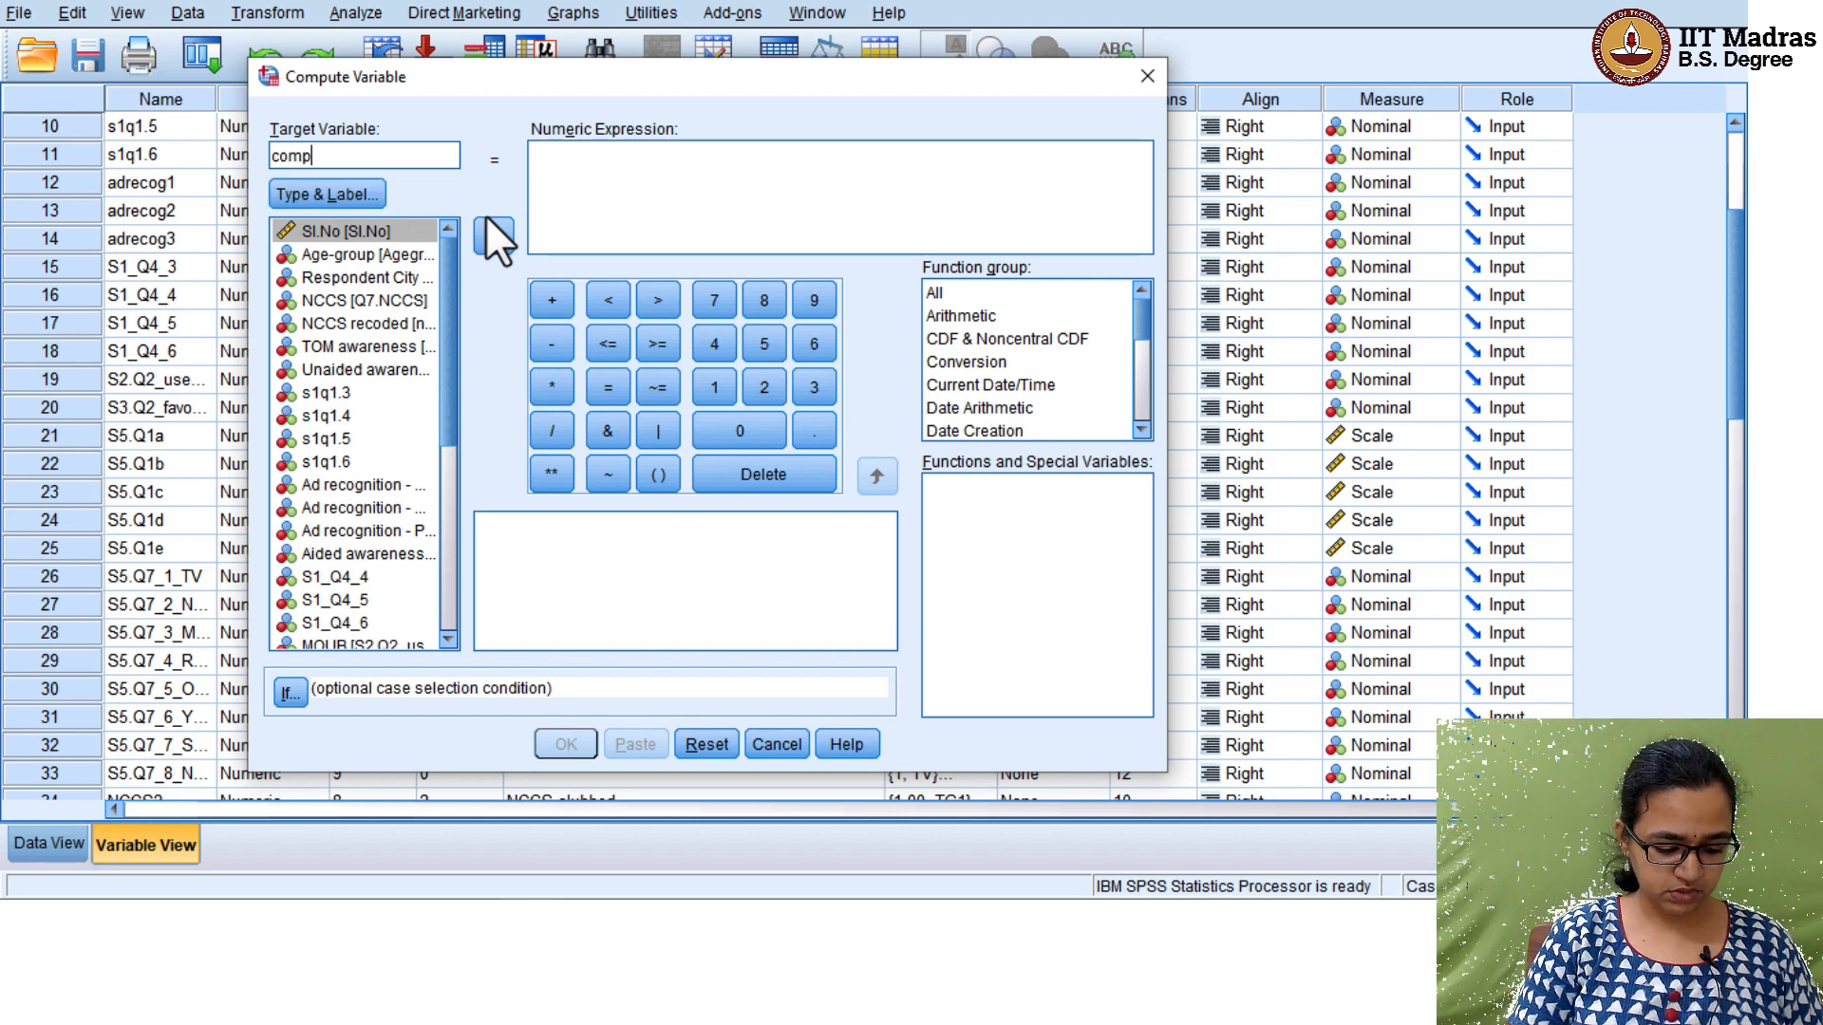
text(utesample)
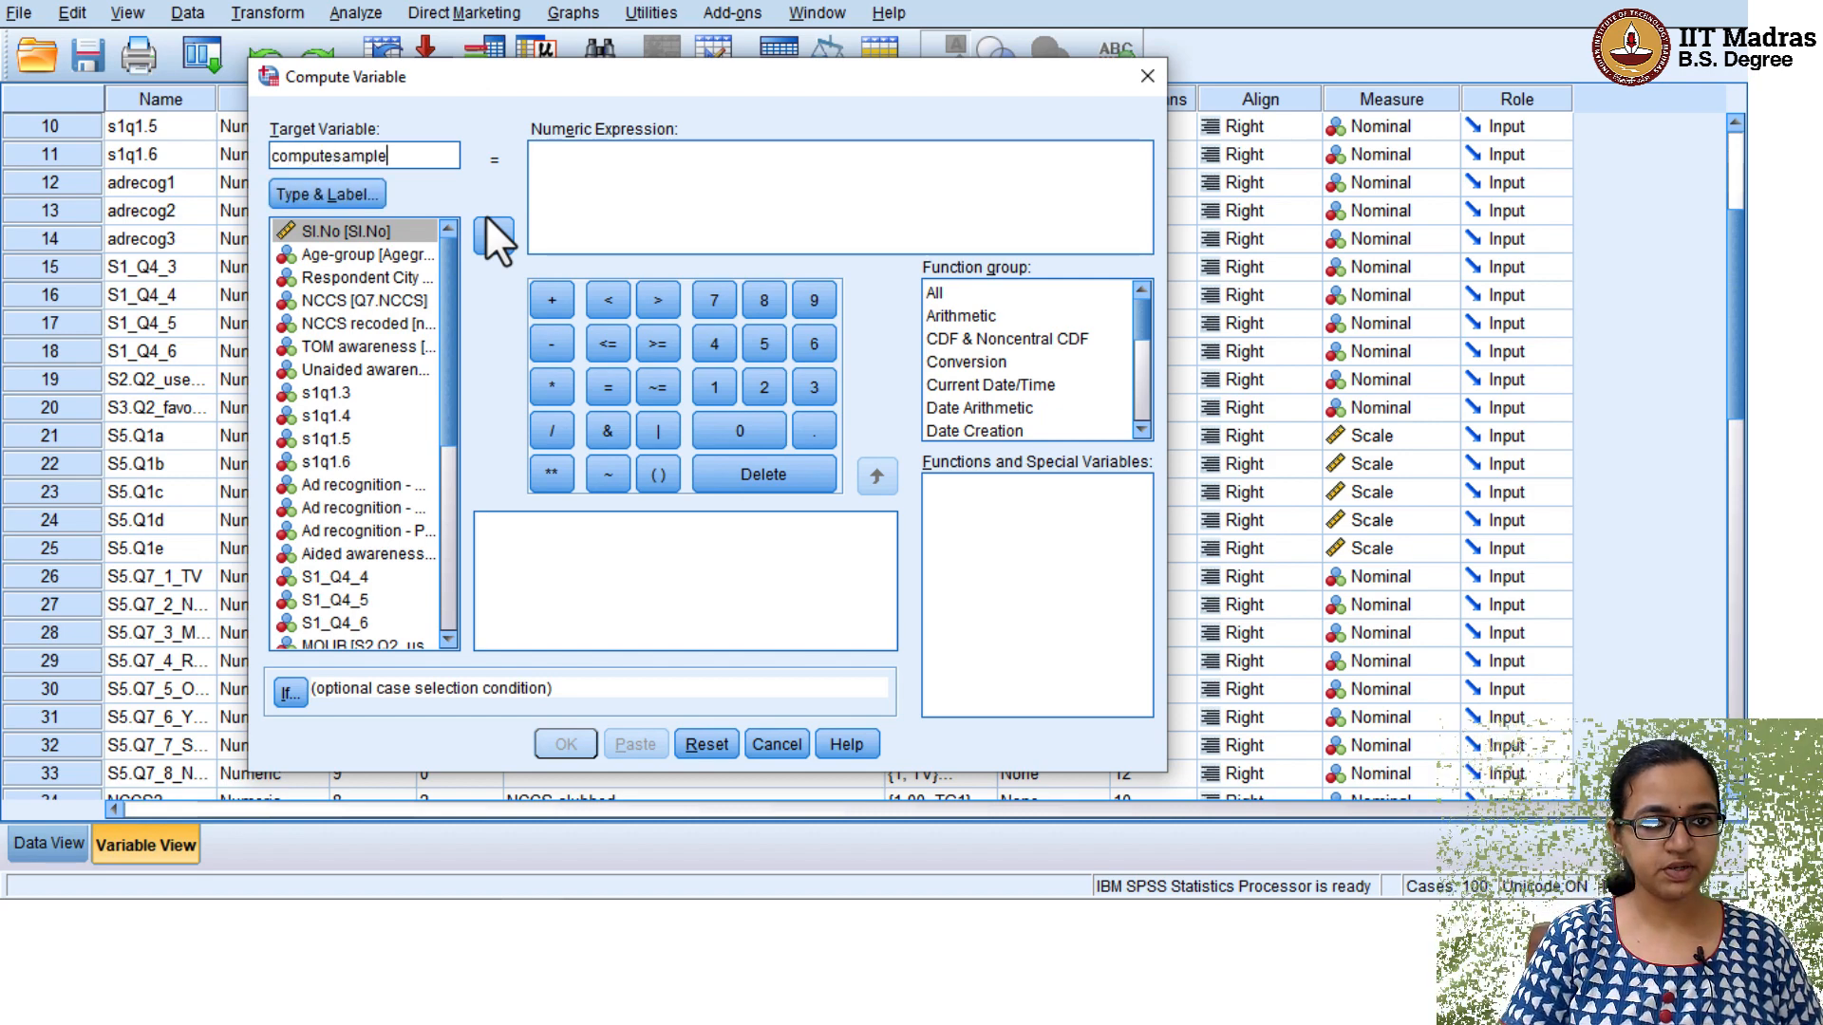
click(579, 154)
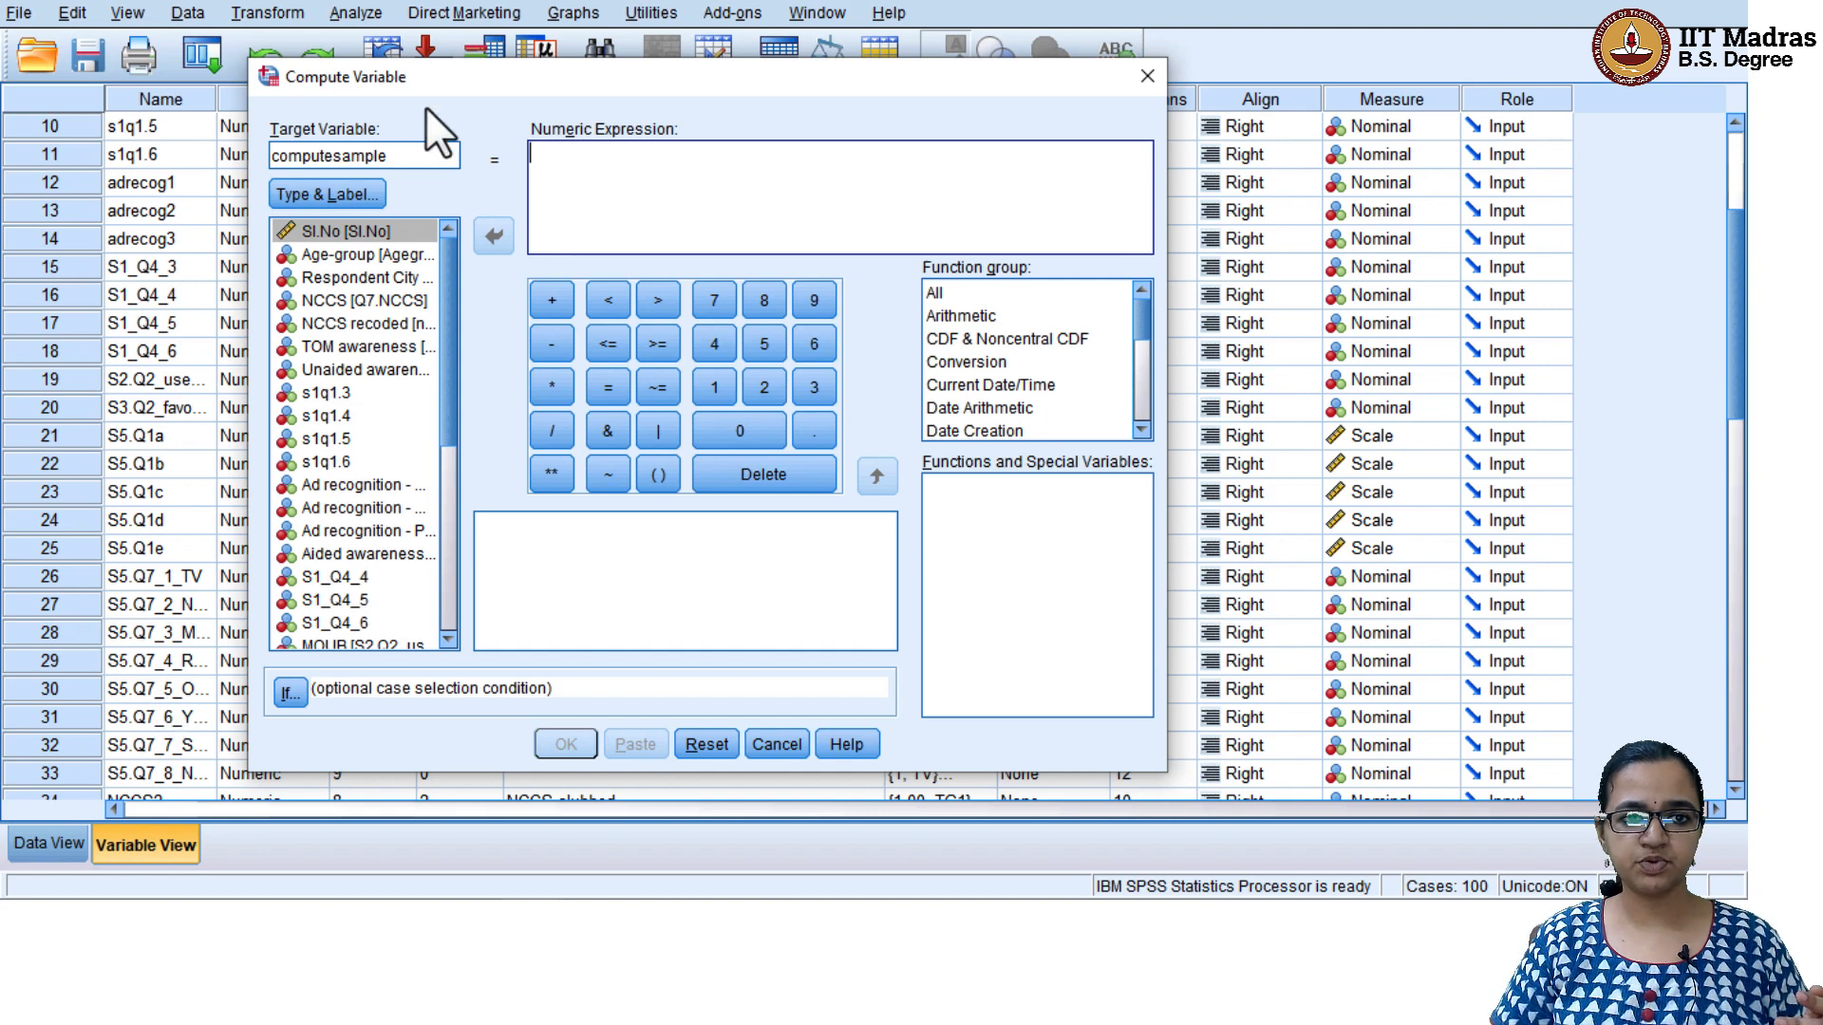
click(419, 162)
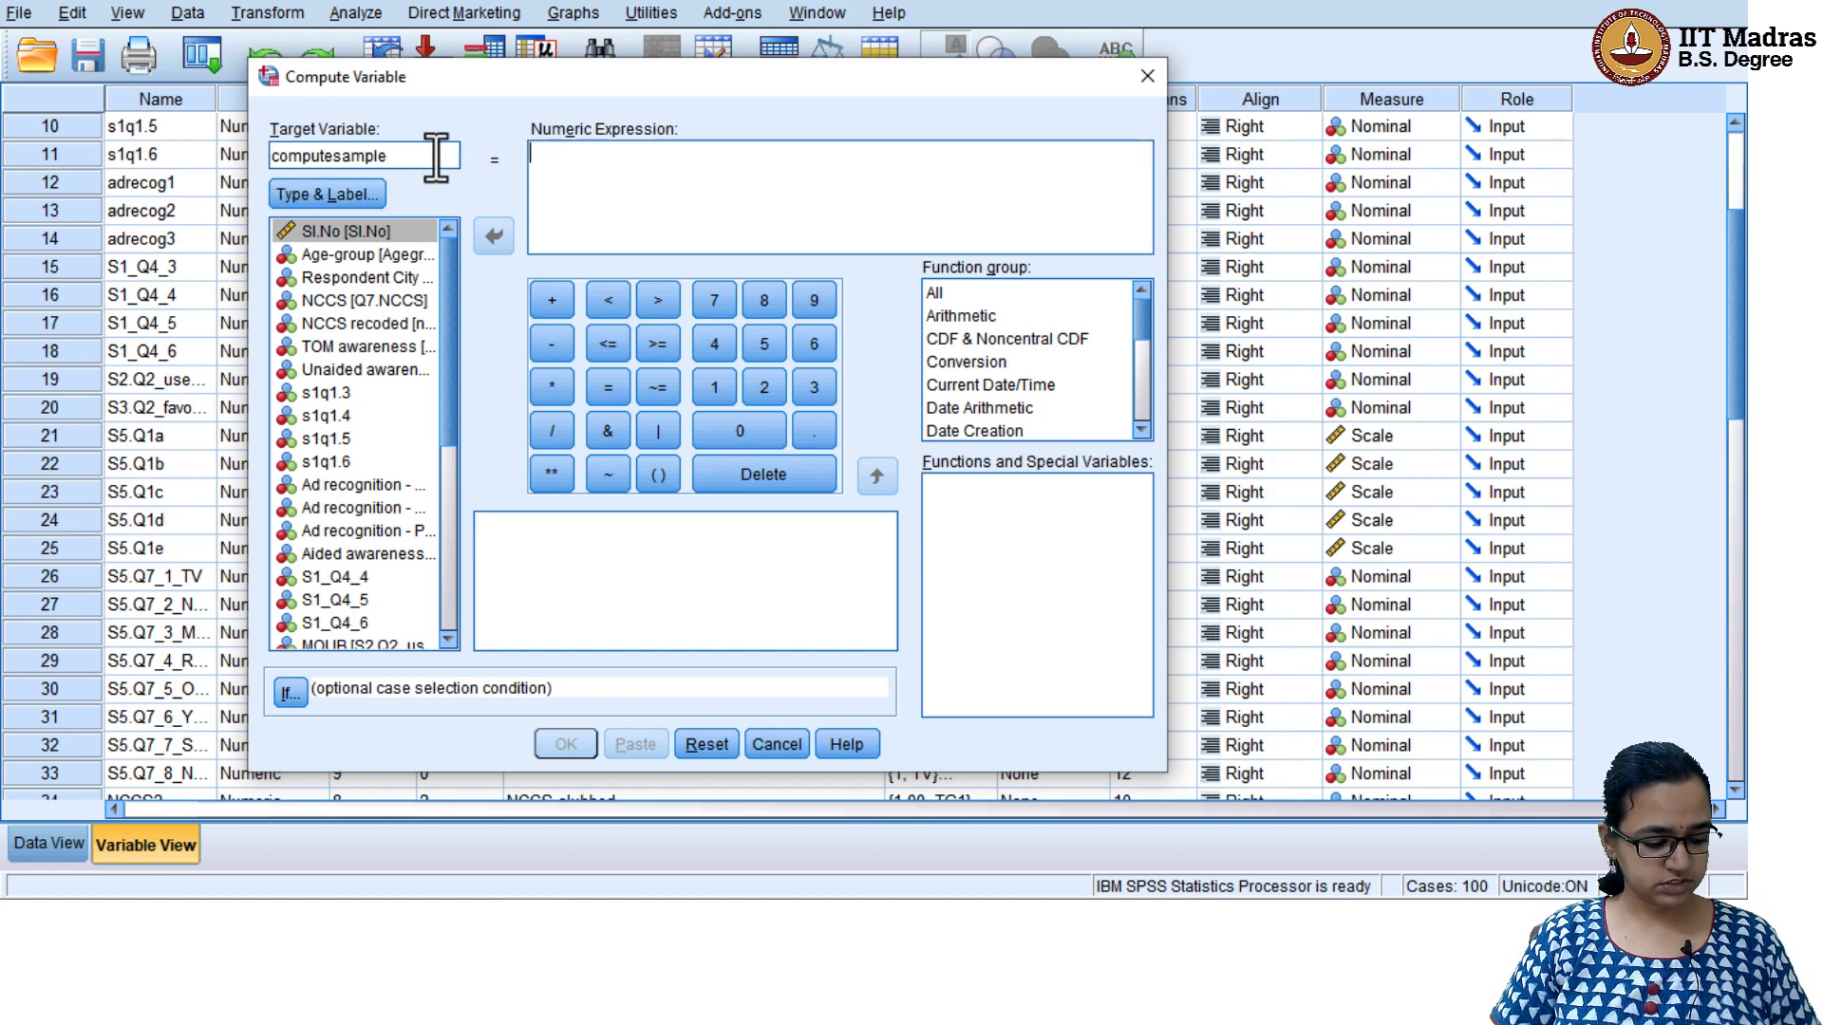
text(q)
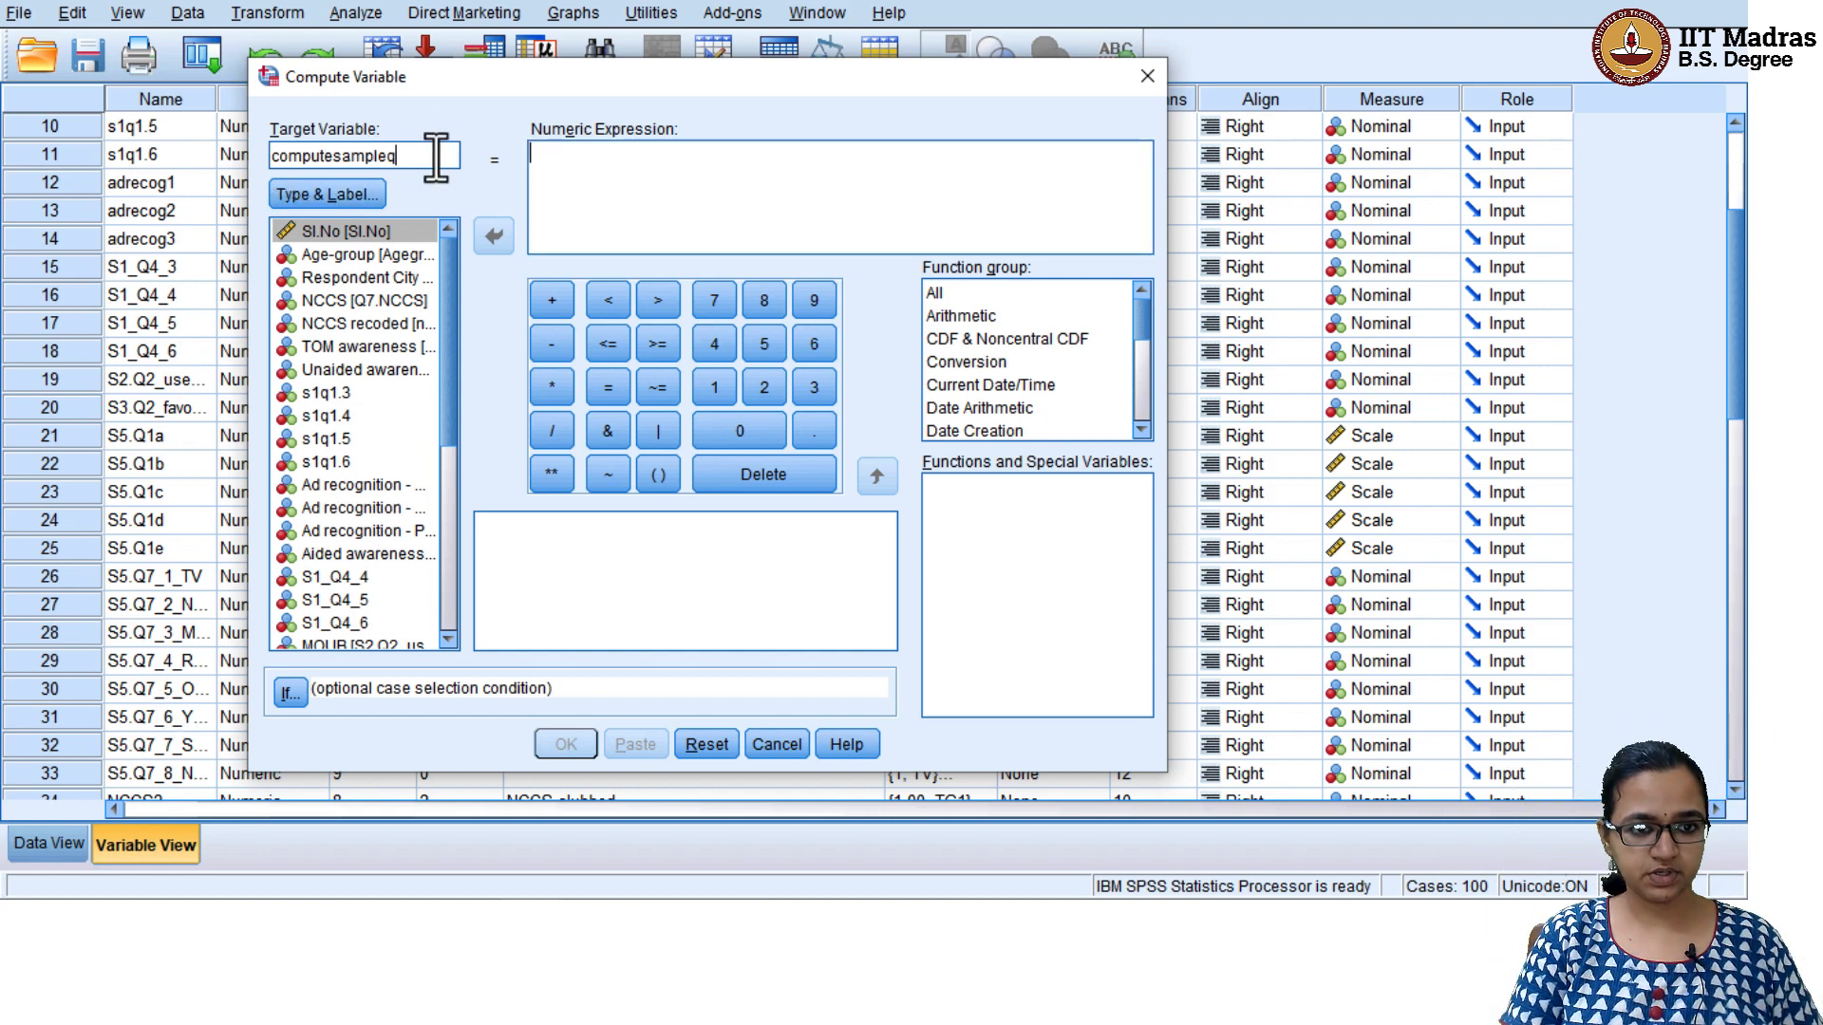
key(BackSpace)
text(var)
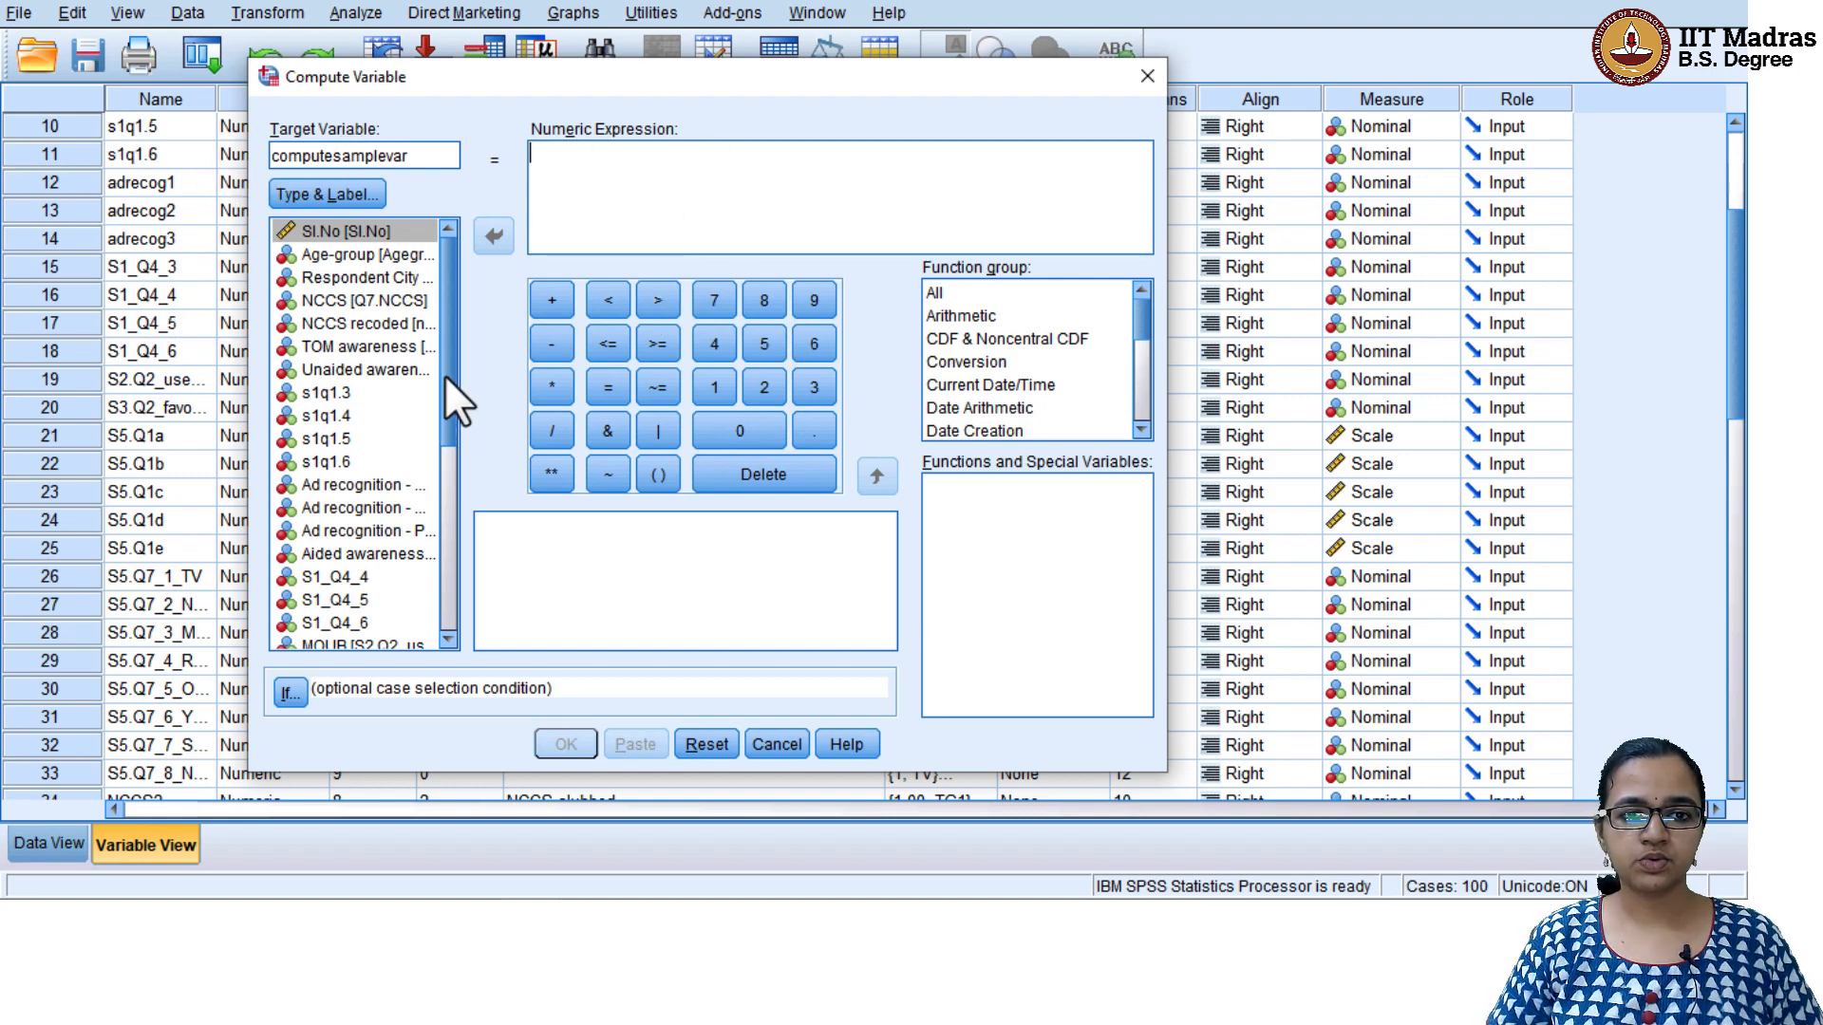
Insert the statistical Mean function into the numeric expression for computesamplevar
drag(444, 374, 448, 593)
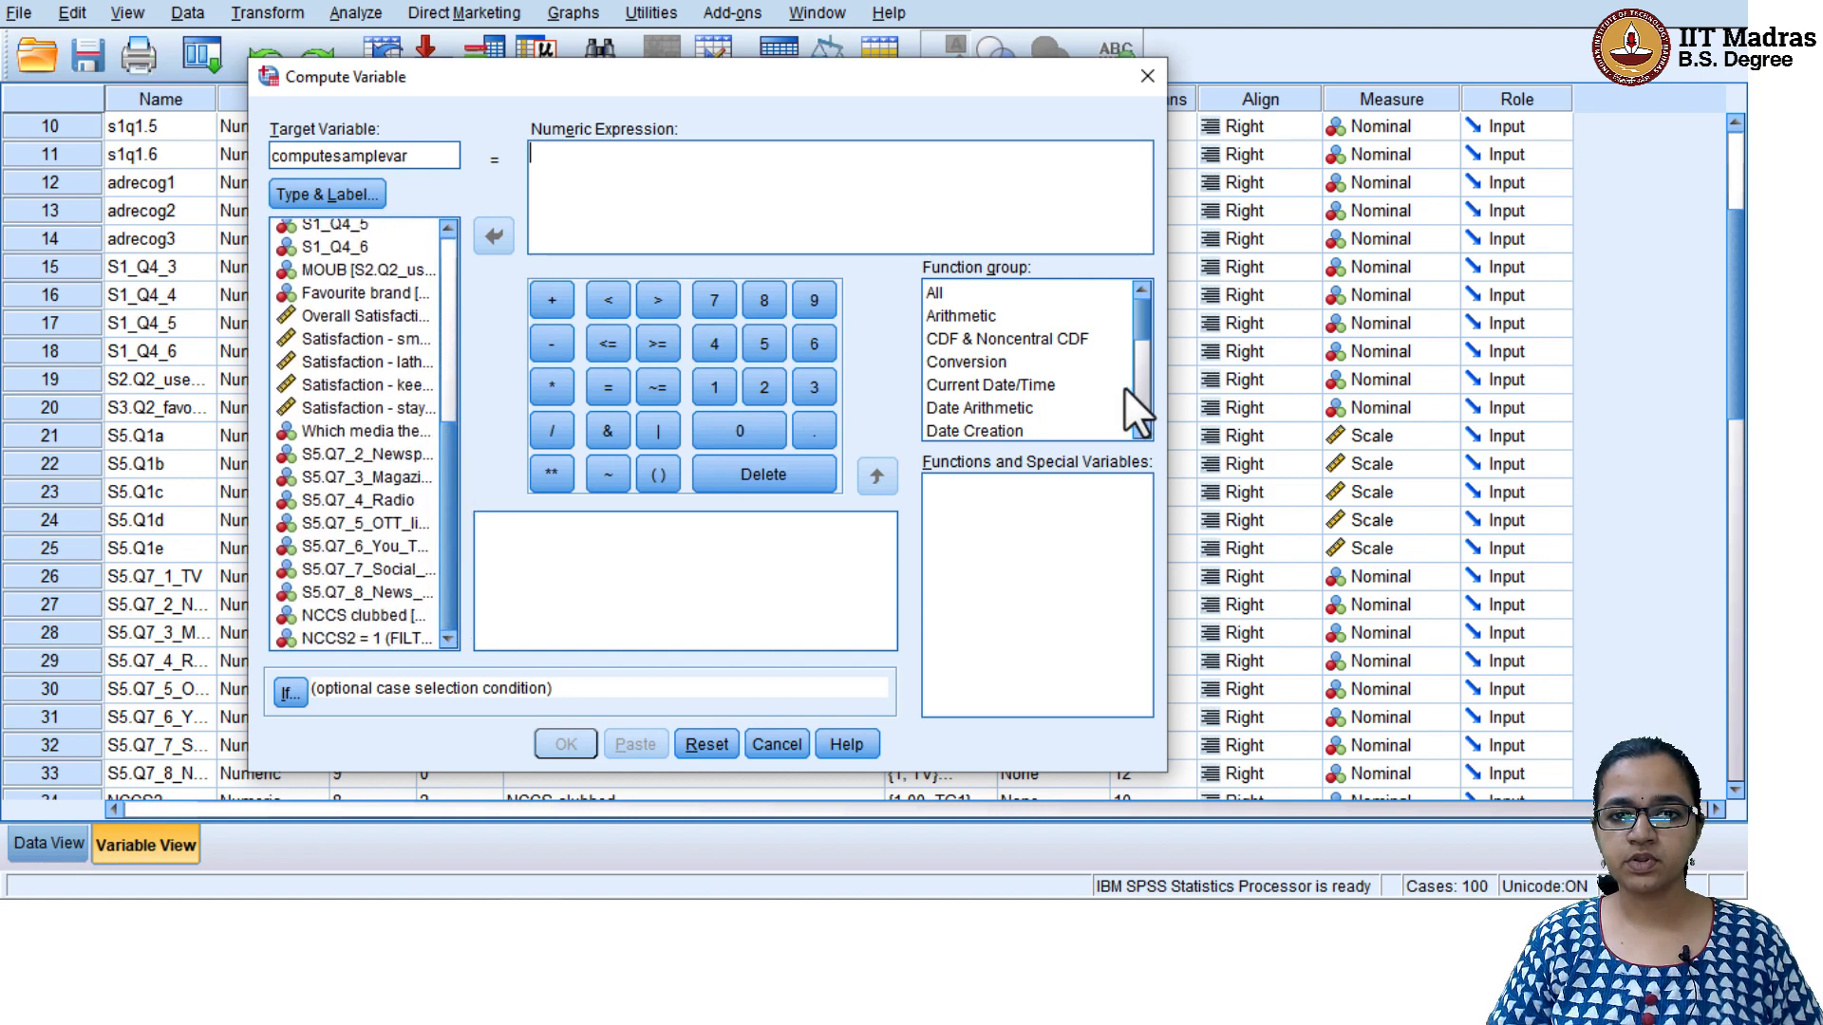
drag(1139, 314, 1155, 389)
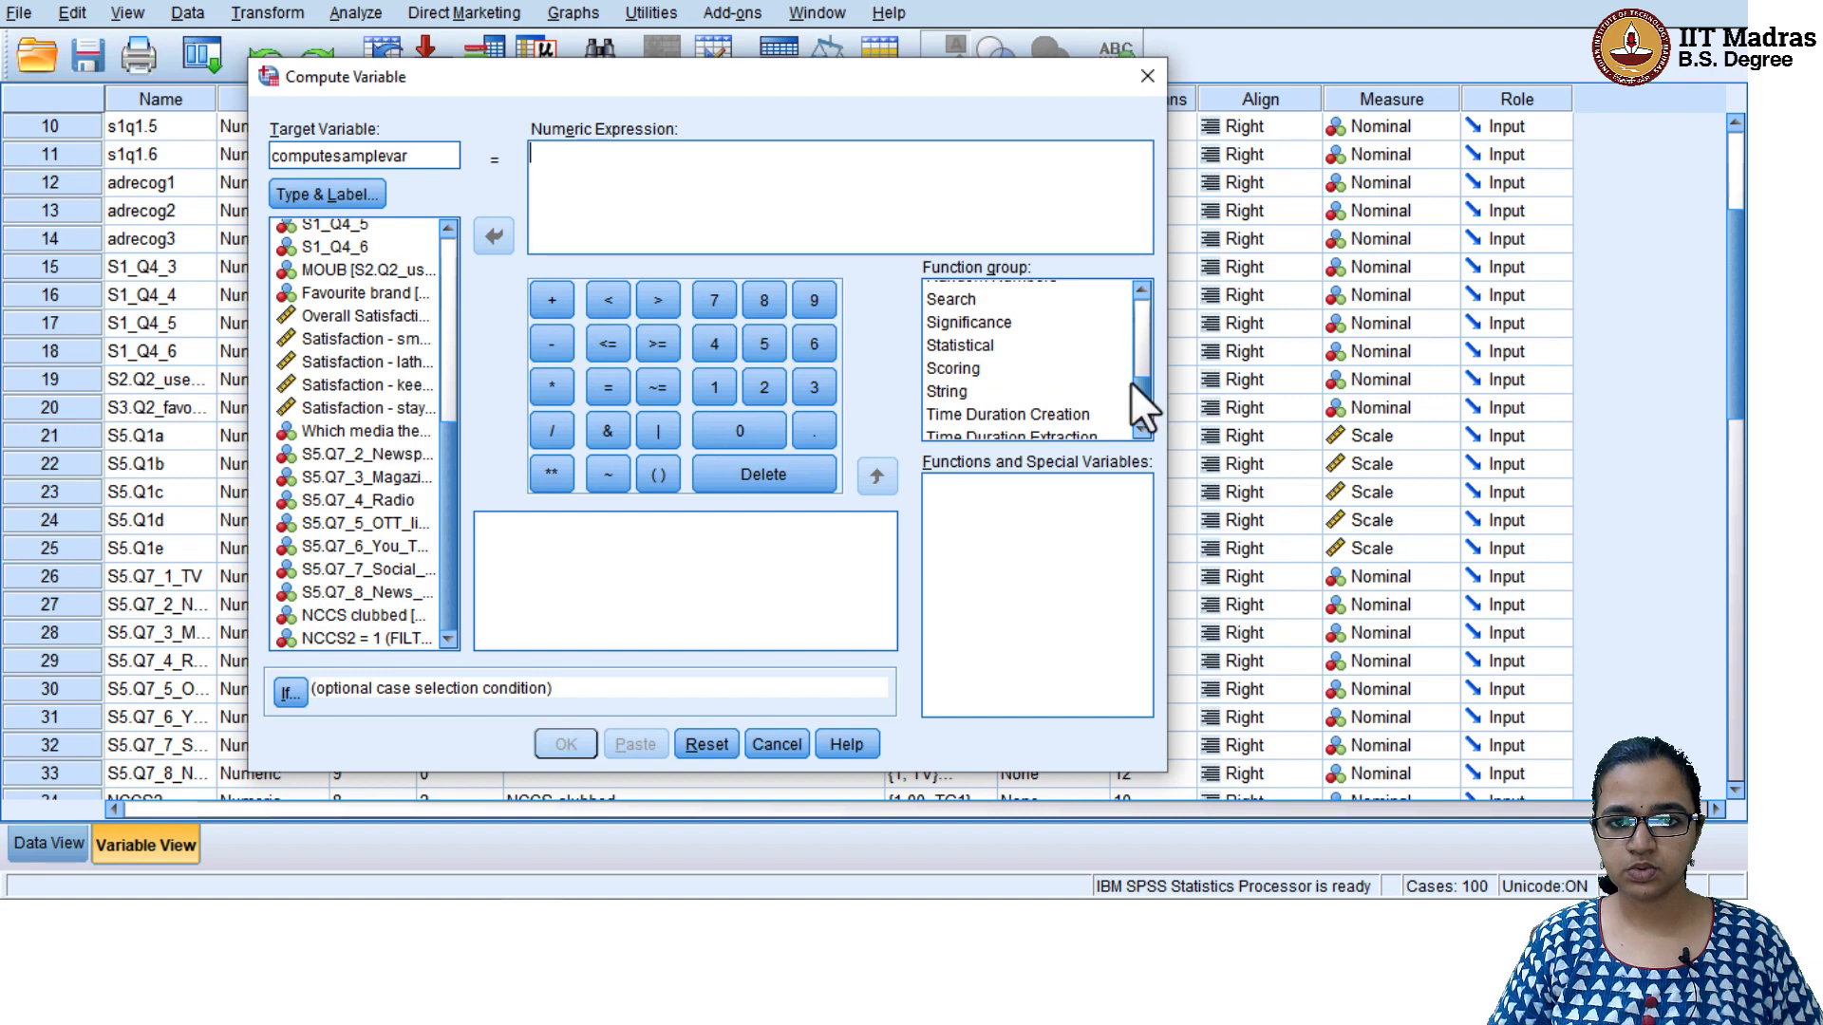
click(1049, 346)
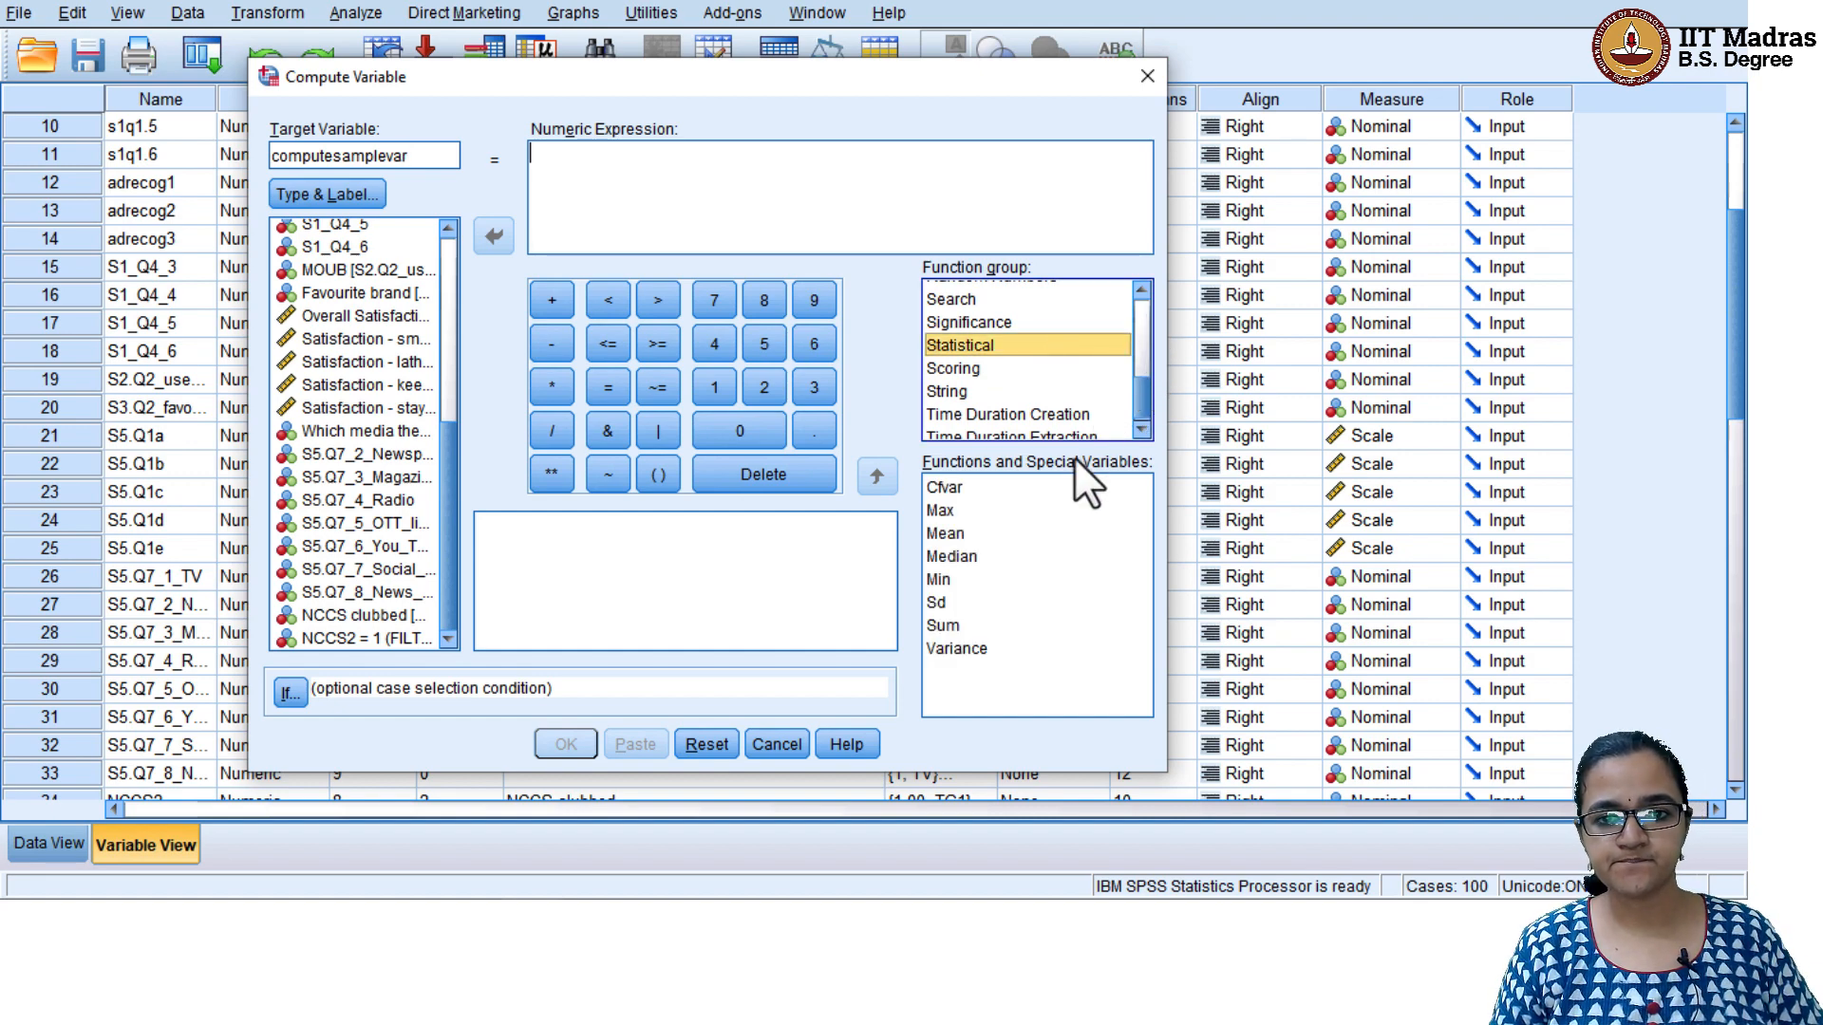
click(994, 534)
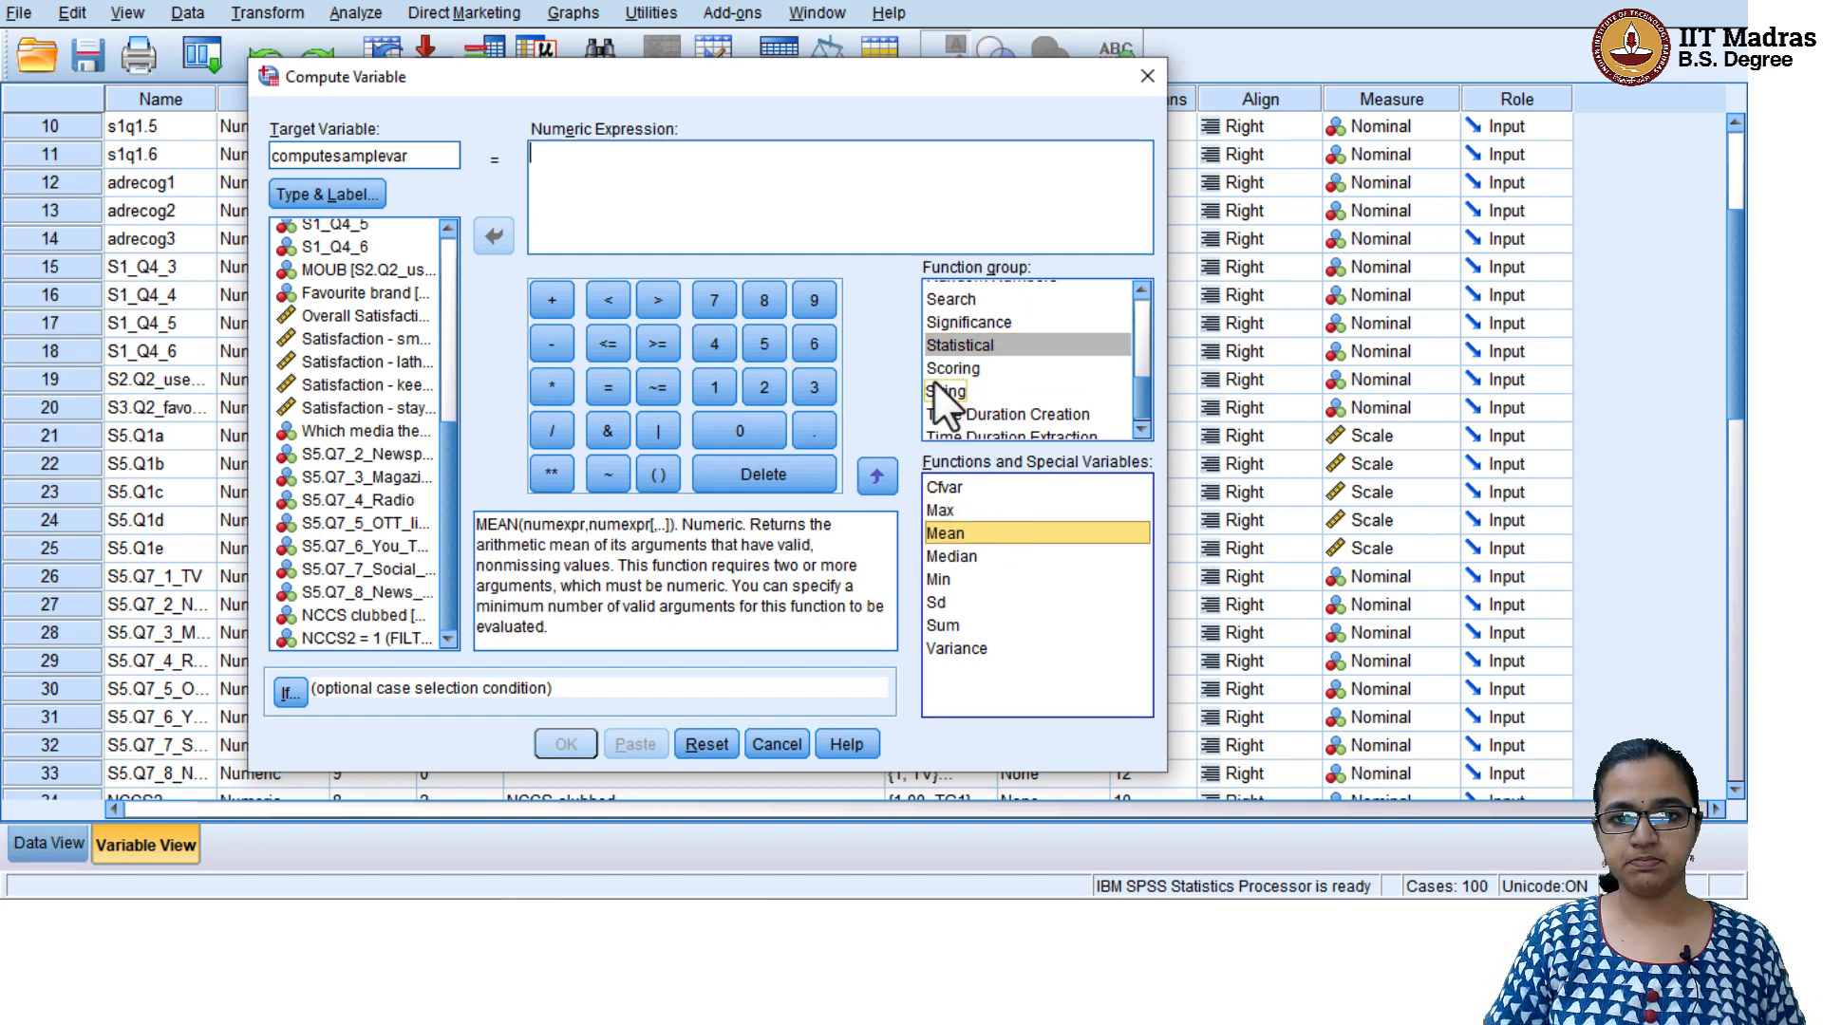
click(885, 471)
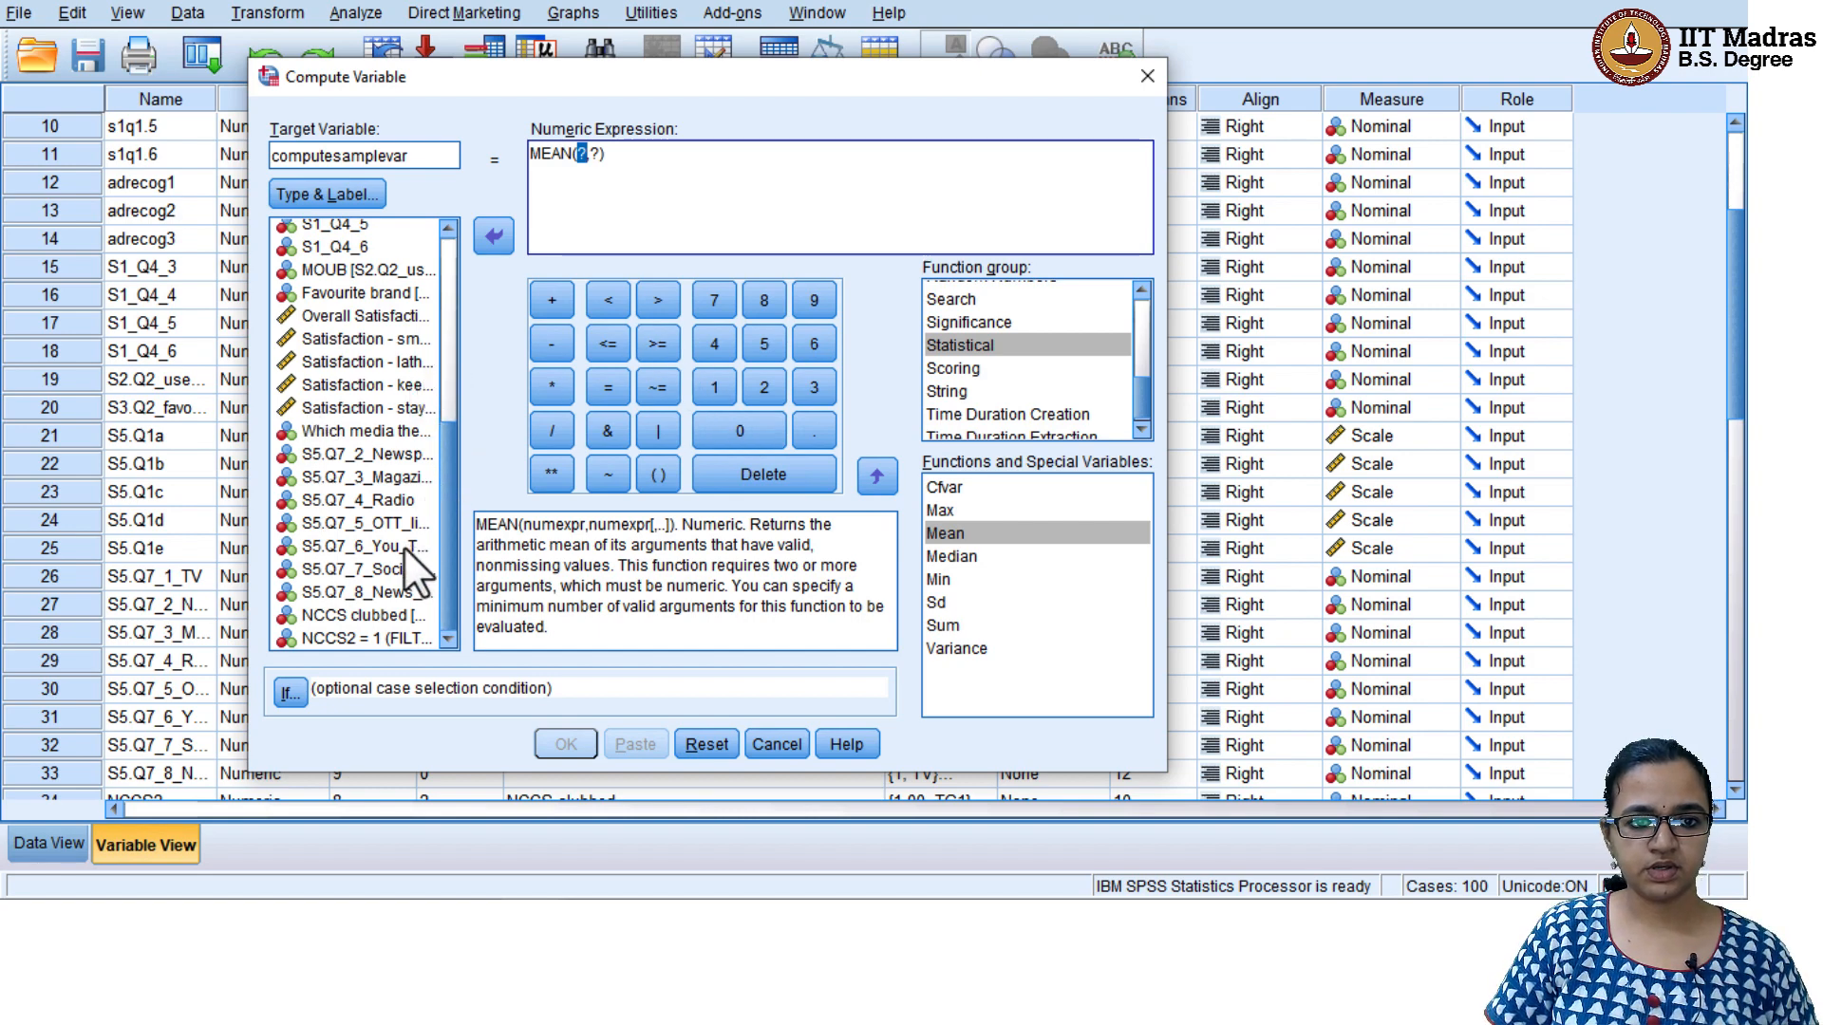
Add Satisfaction - smell (S5.Q1b) and Satisfaction - lather (S5.Q1c) as the first two arguments of the MEAN expression
click(378, 342)
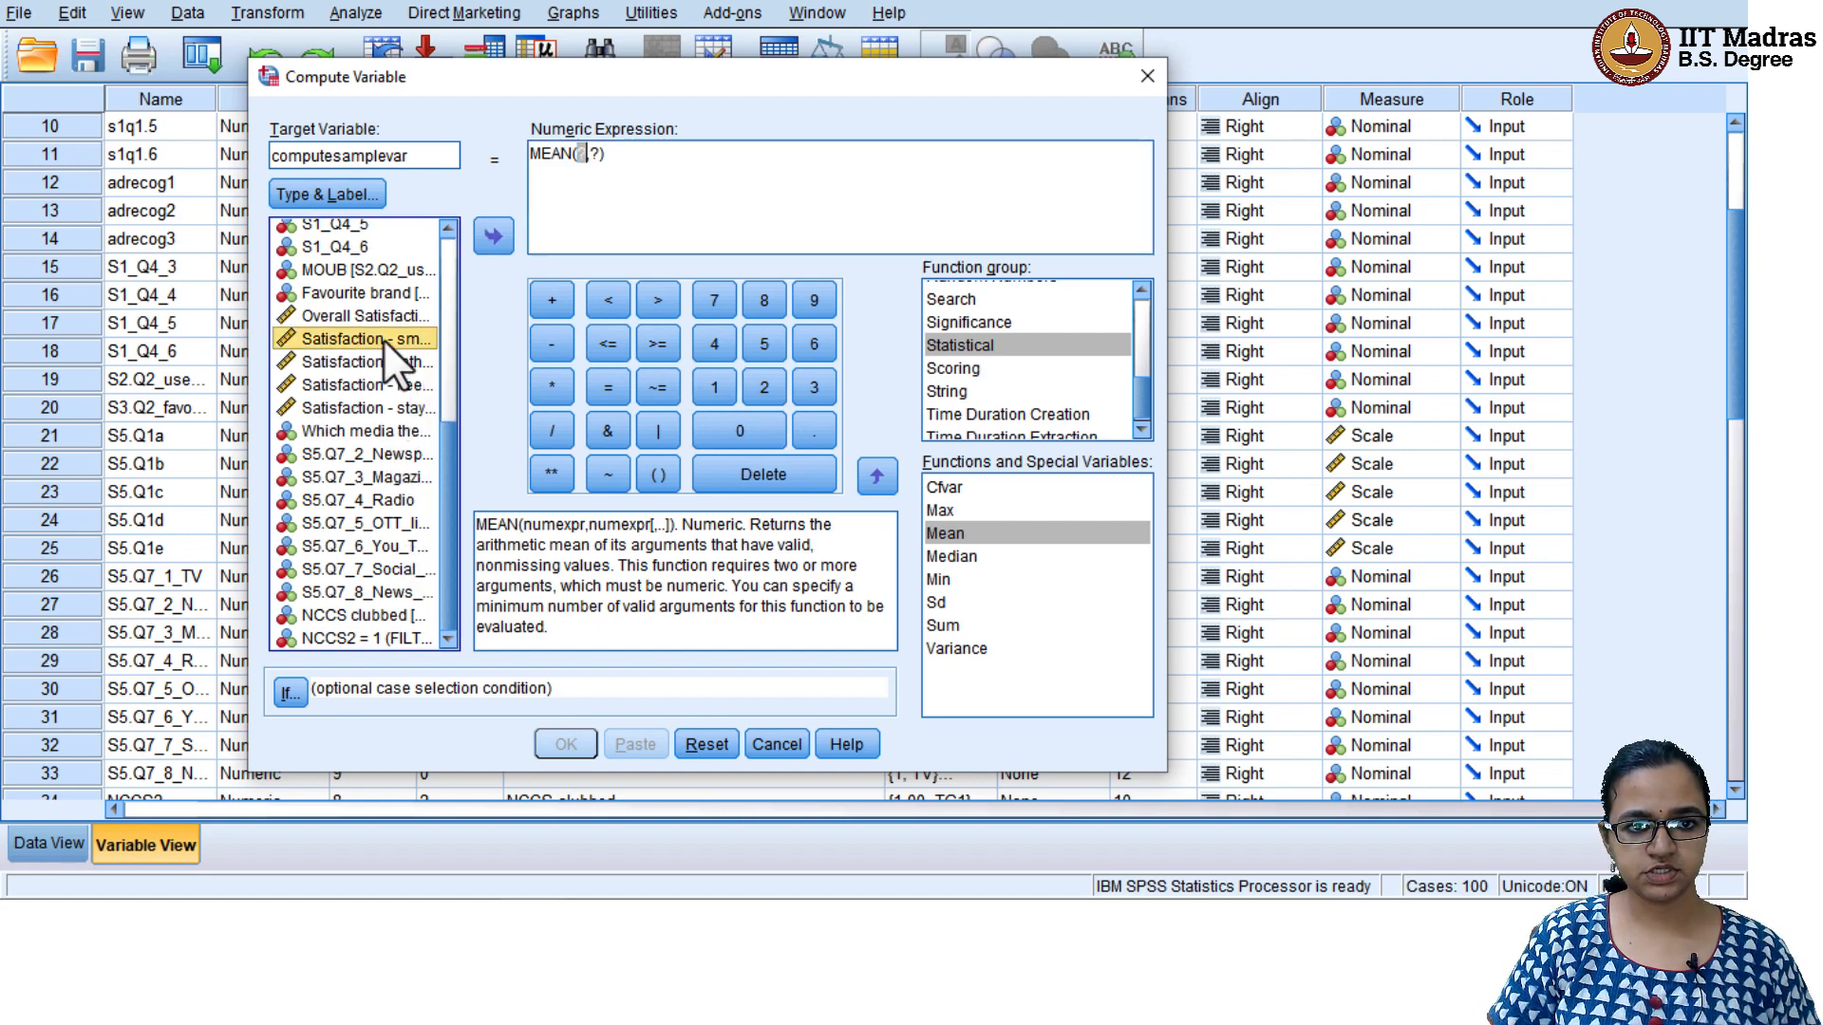
click(494, 235)
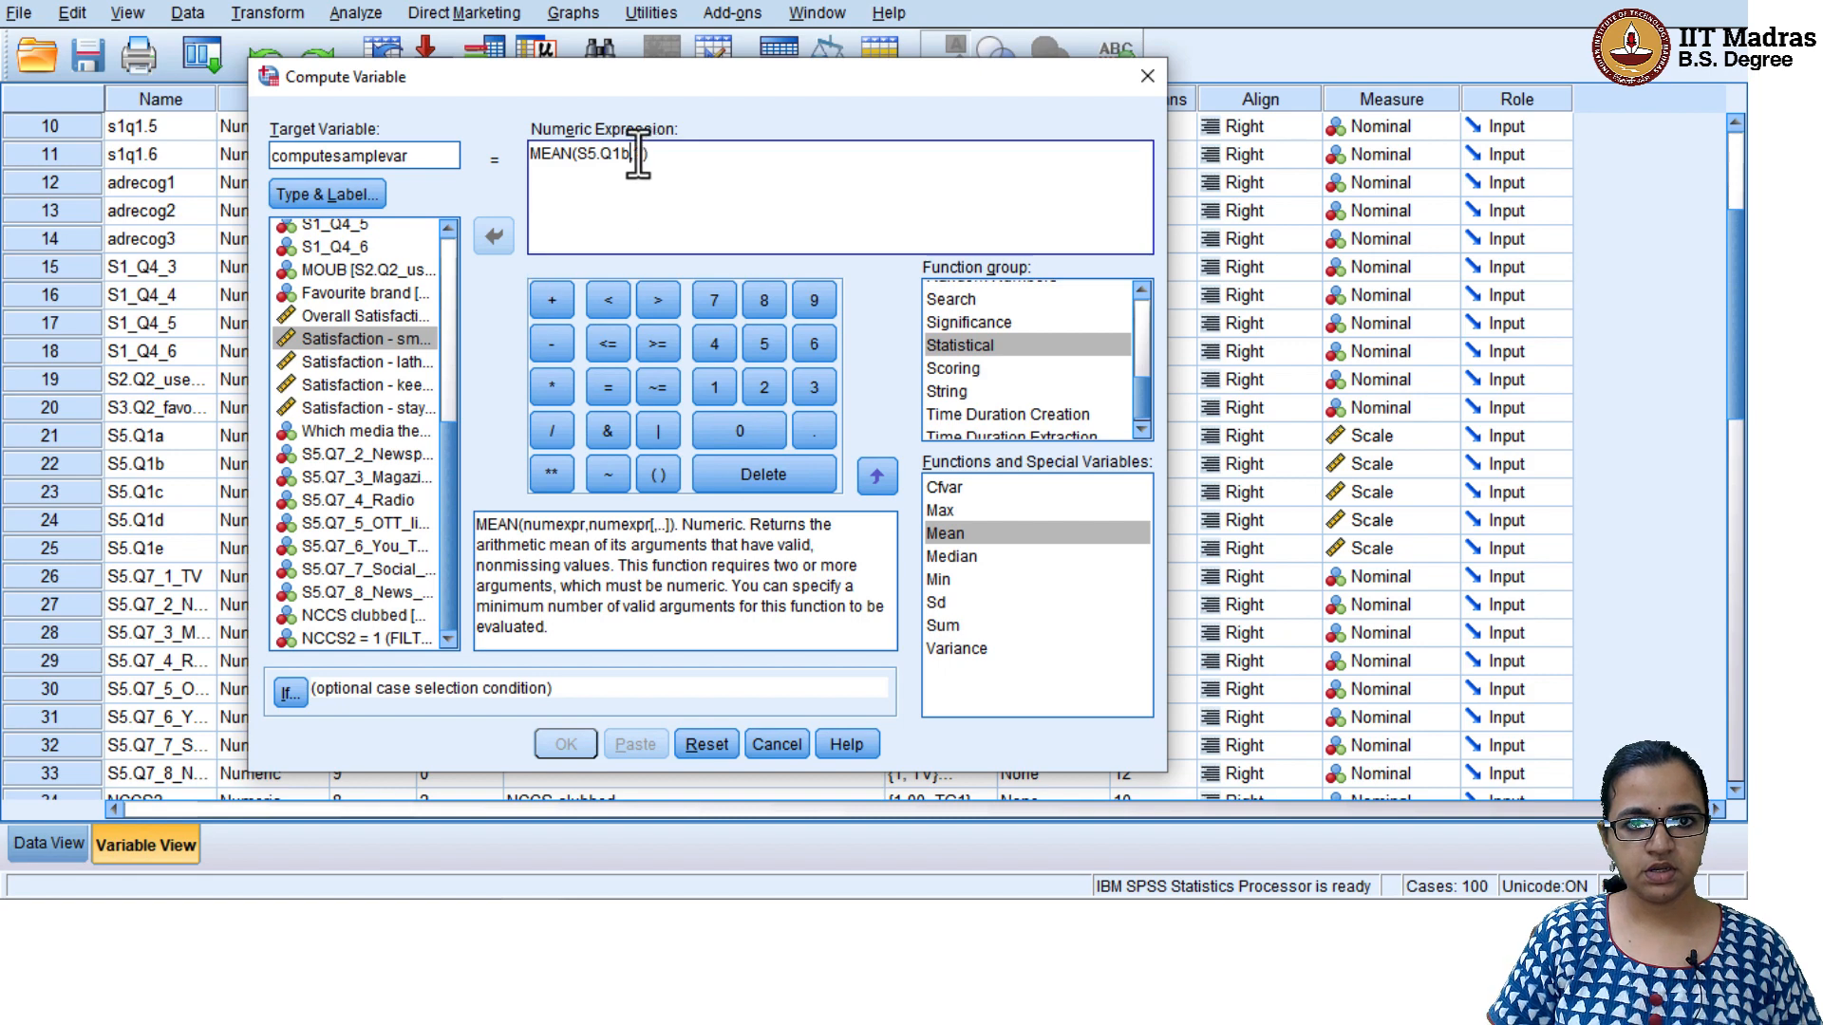
key(Delete)
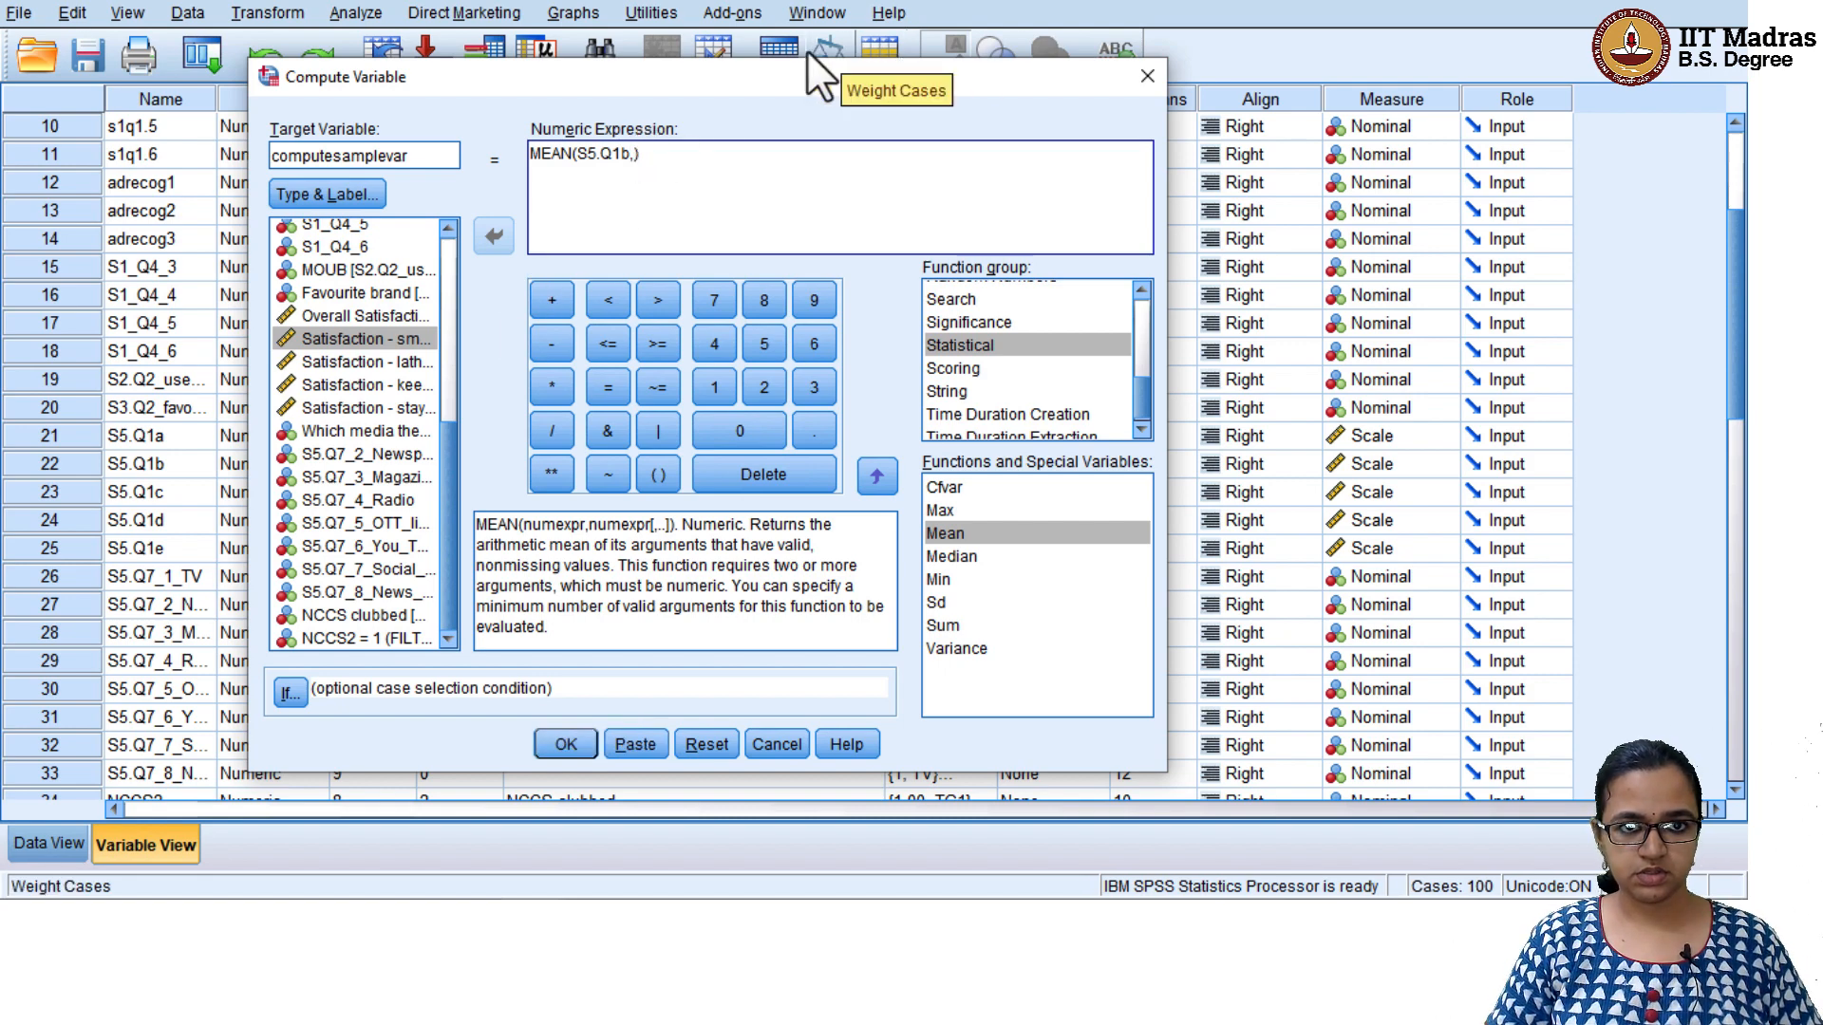
click(313, 362)
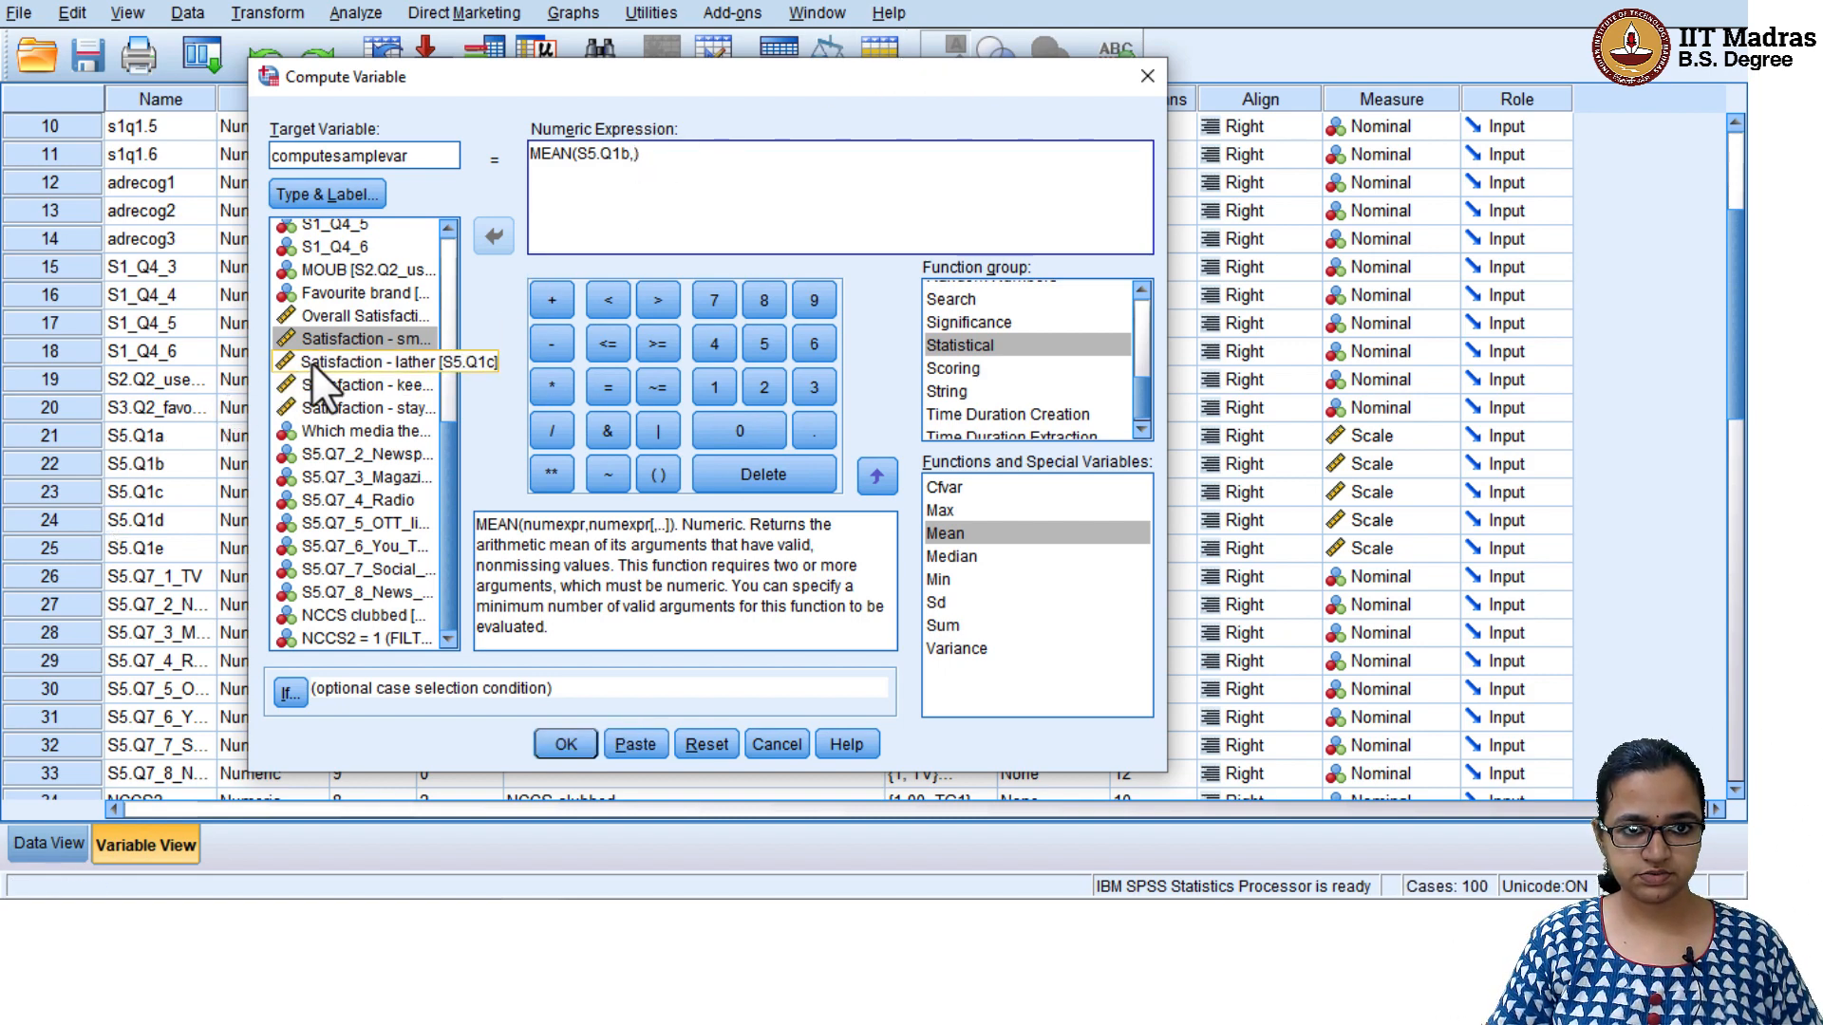
click(486, 238)
text(,)
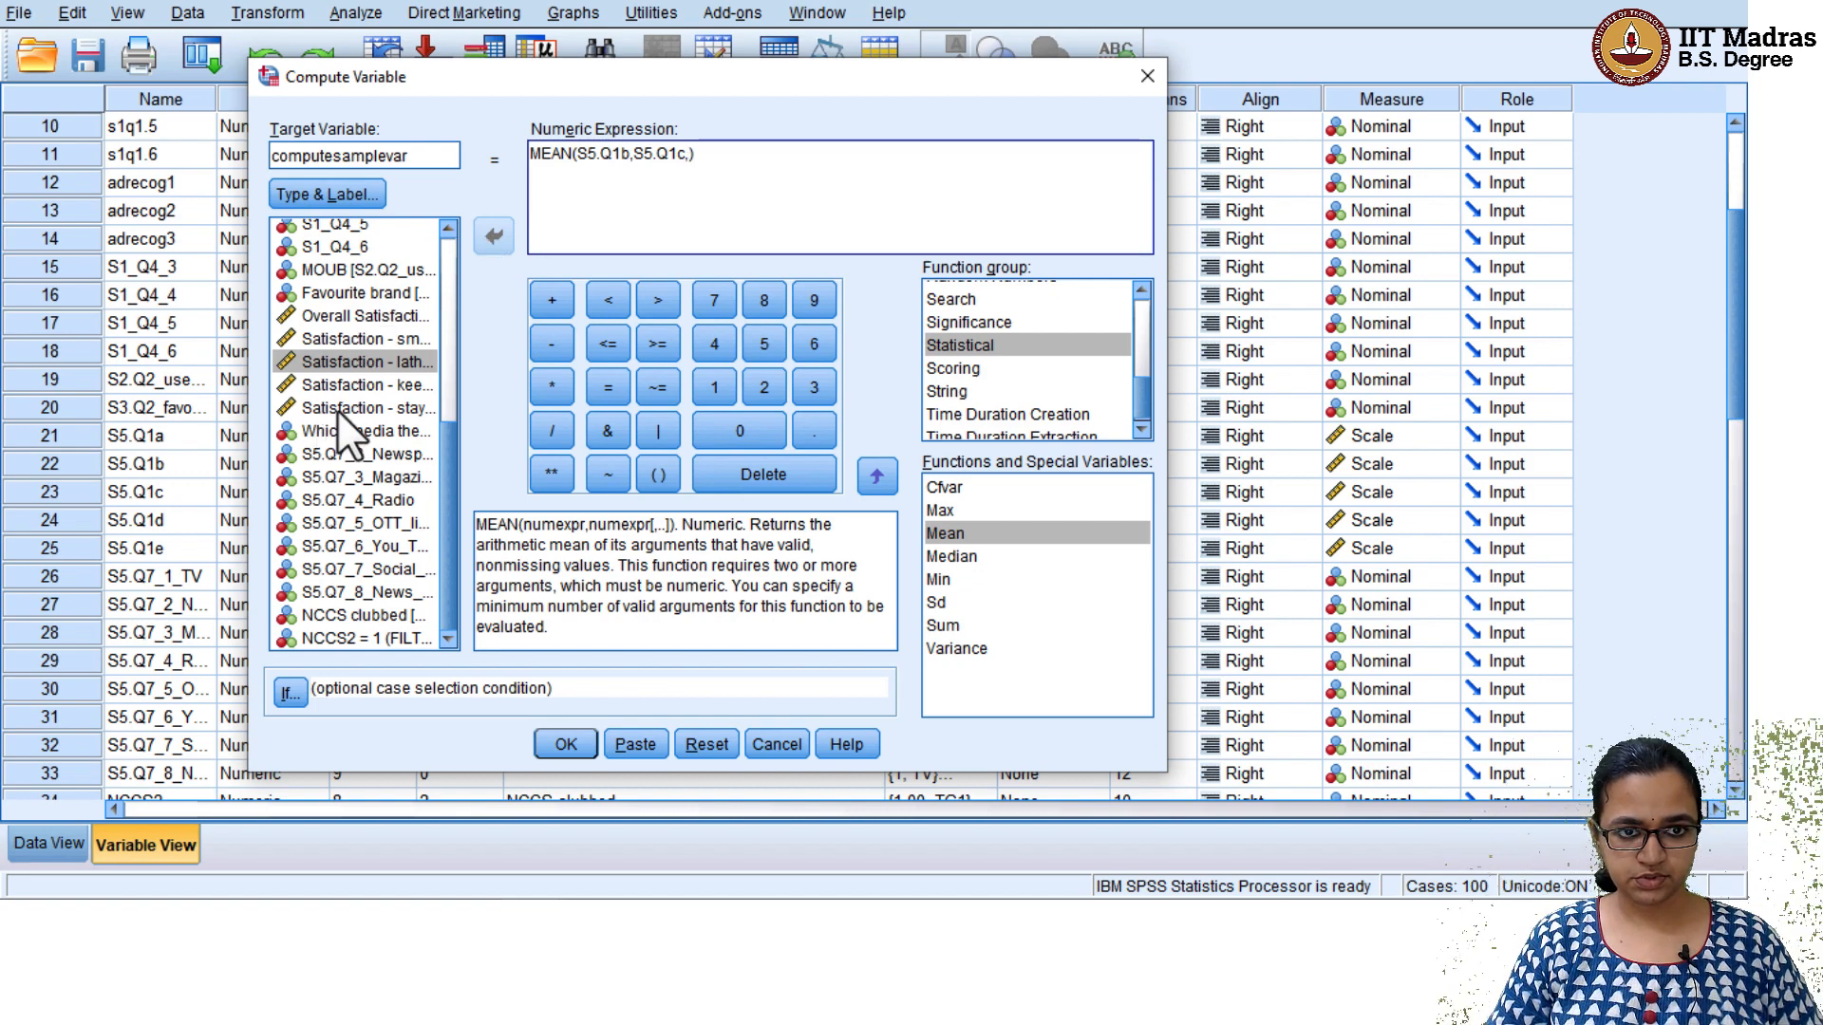
Add Satisfaction - keeping skin soft (S5.Q1d) and Satisfaction - stays for a long time (S5.Q1e) to the MEAN expression and run the computation
click(389, 384)
click(489, 236)
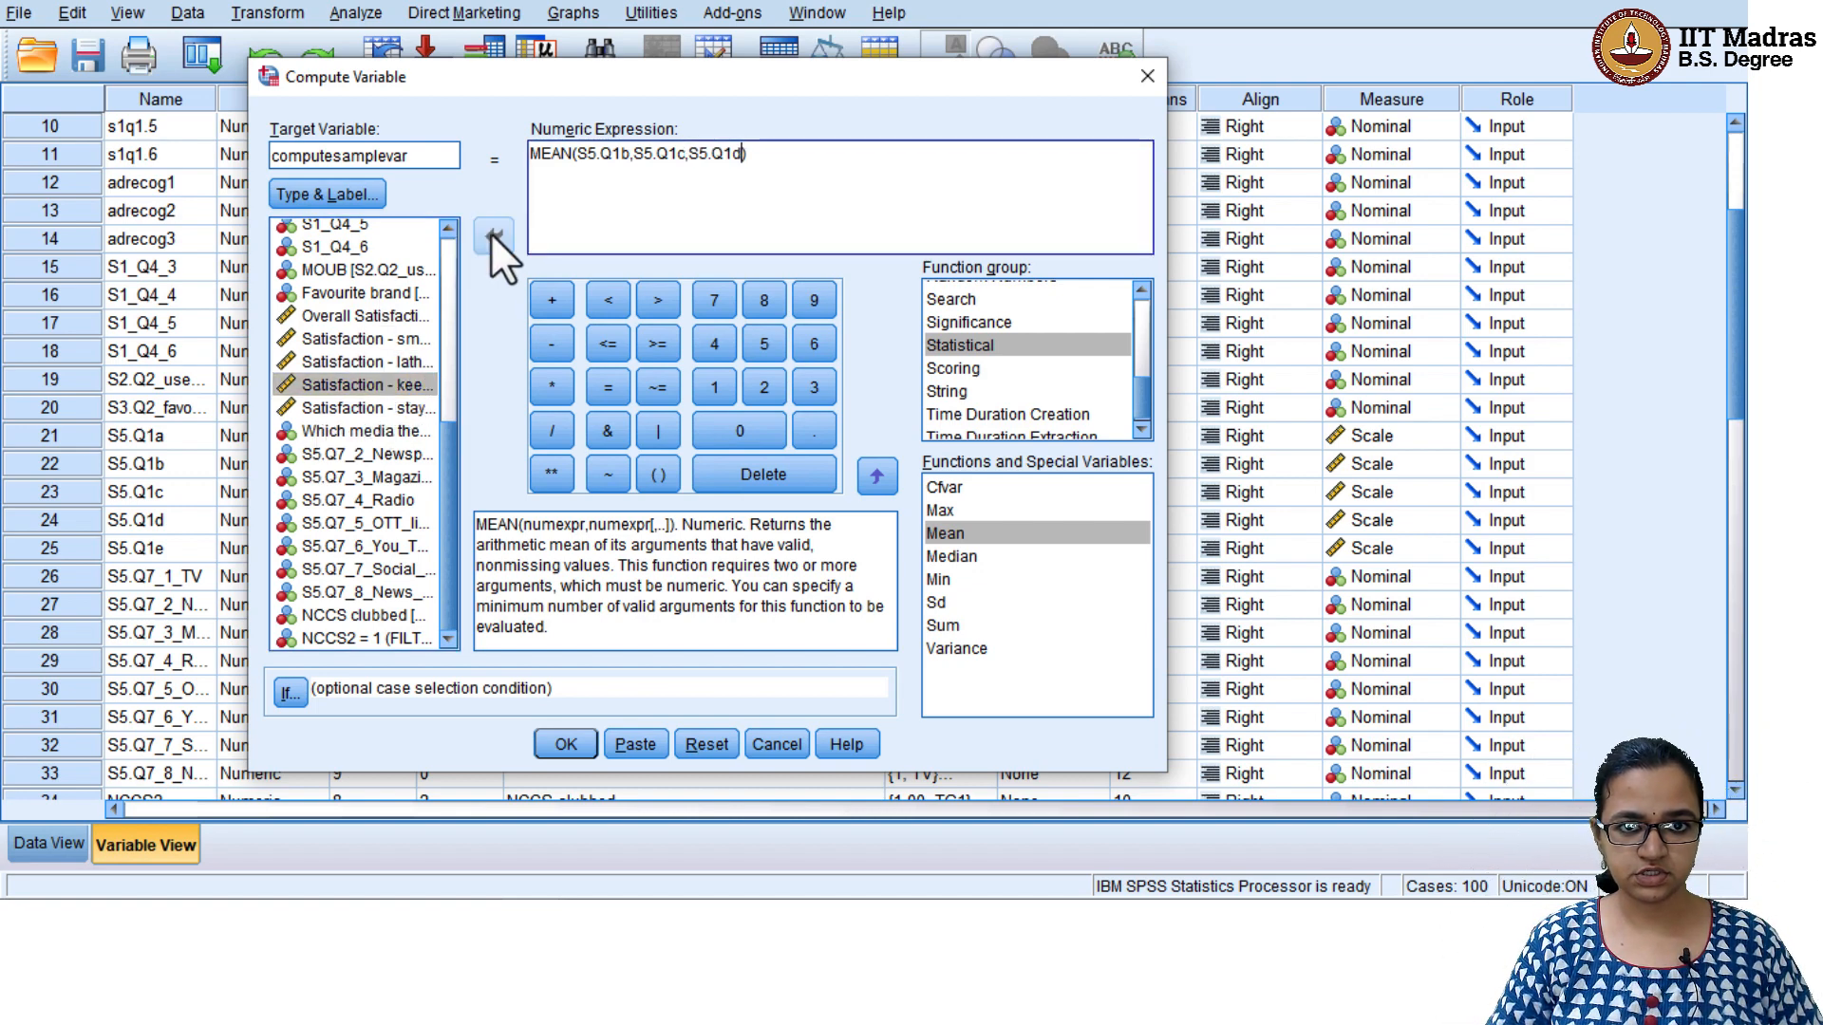
text(,)
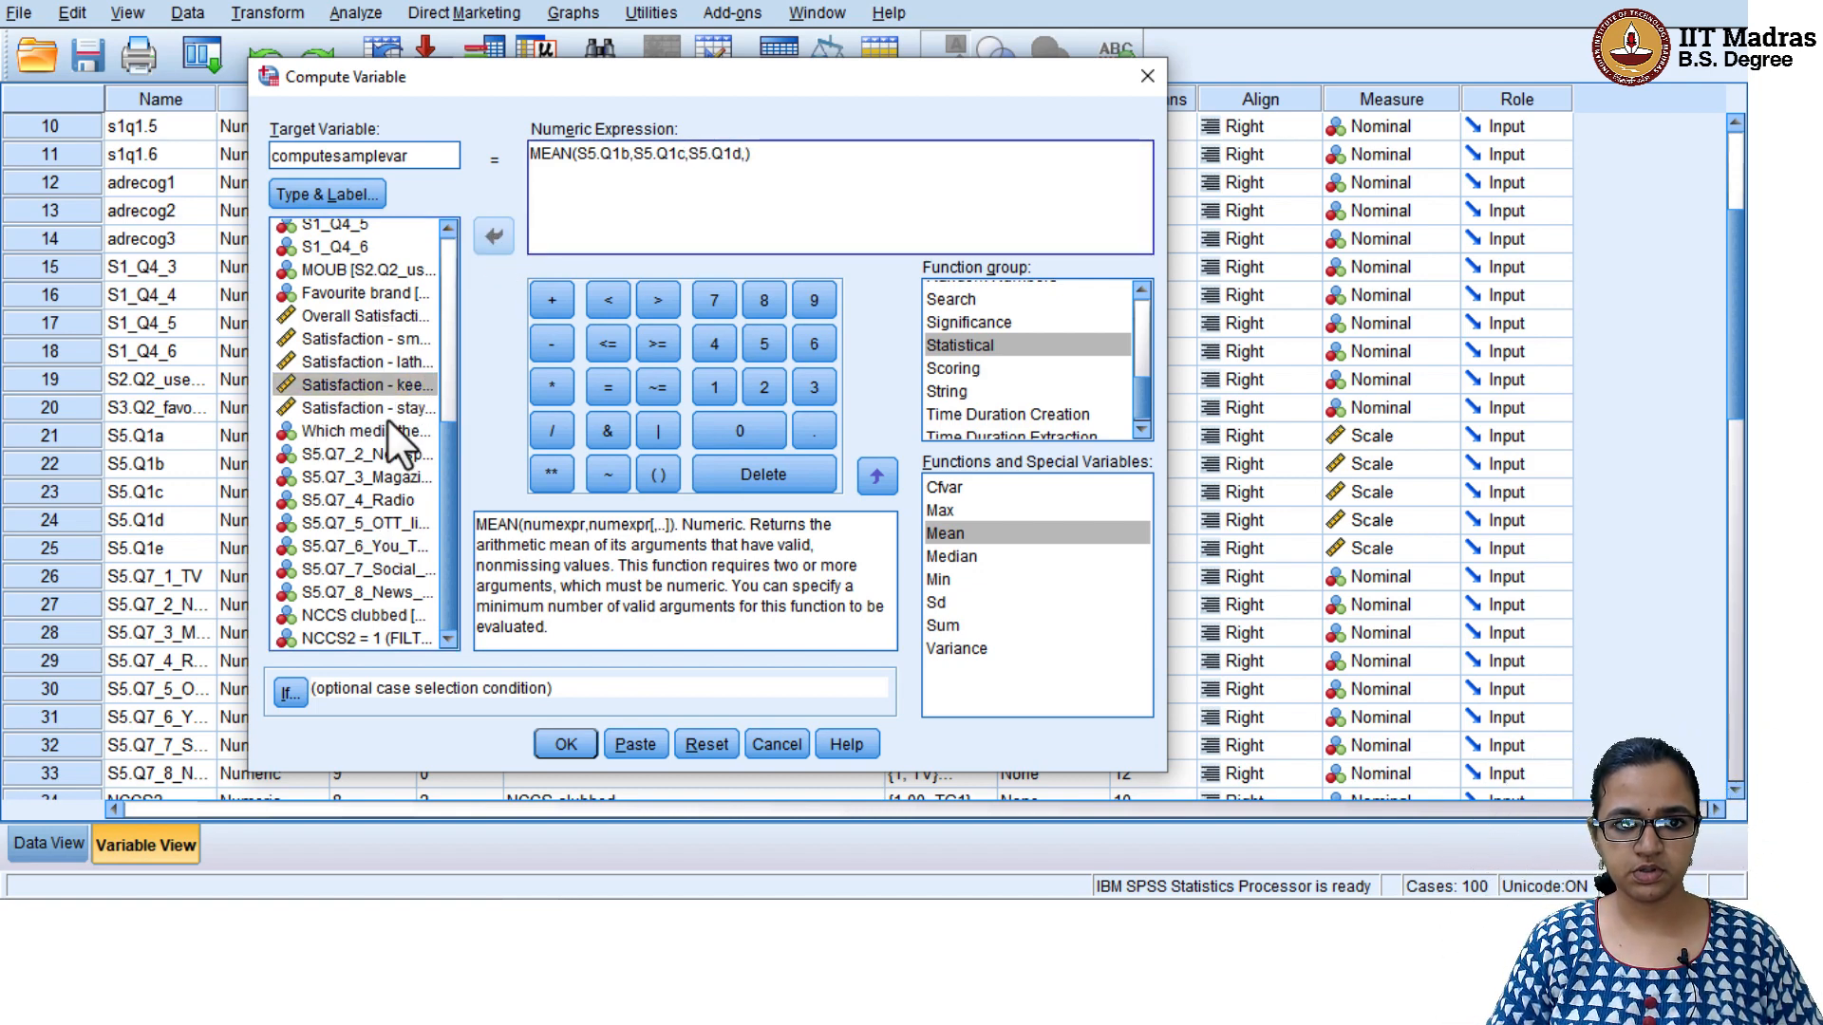
click(390, 412)
click(490, 236)
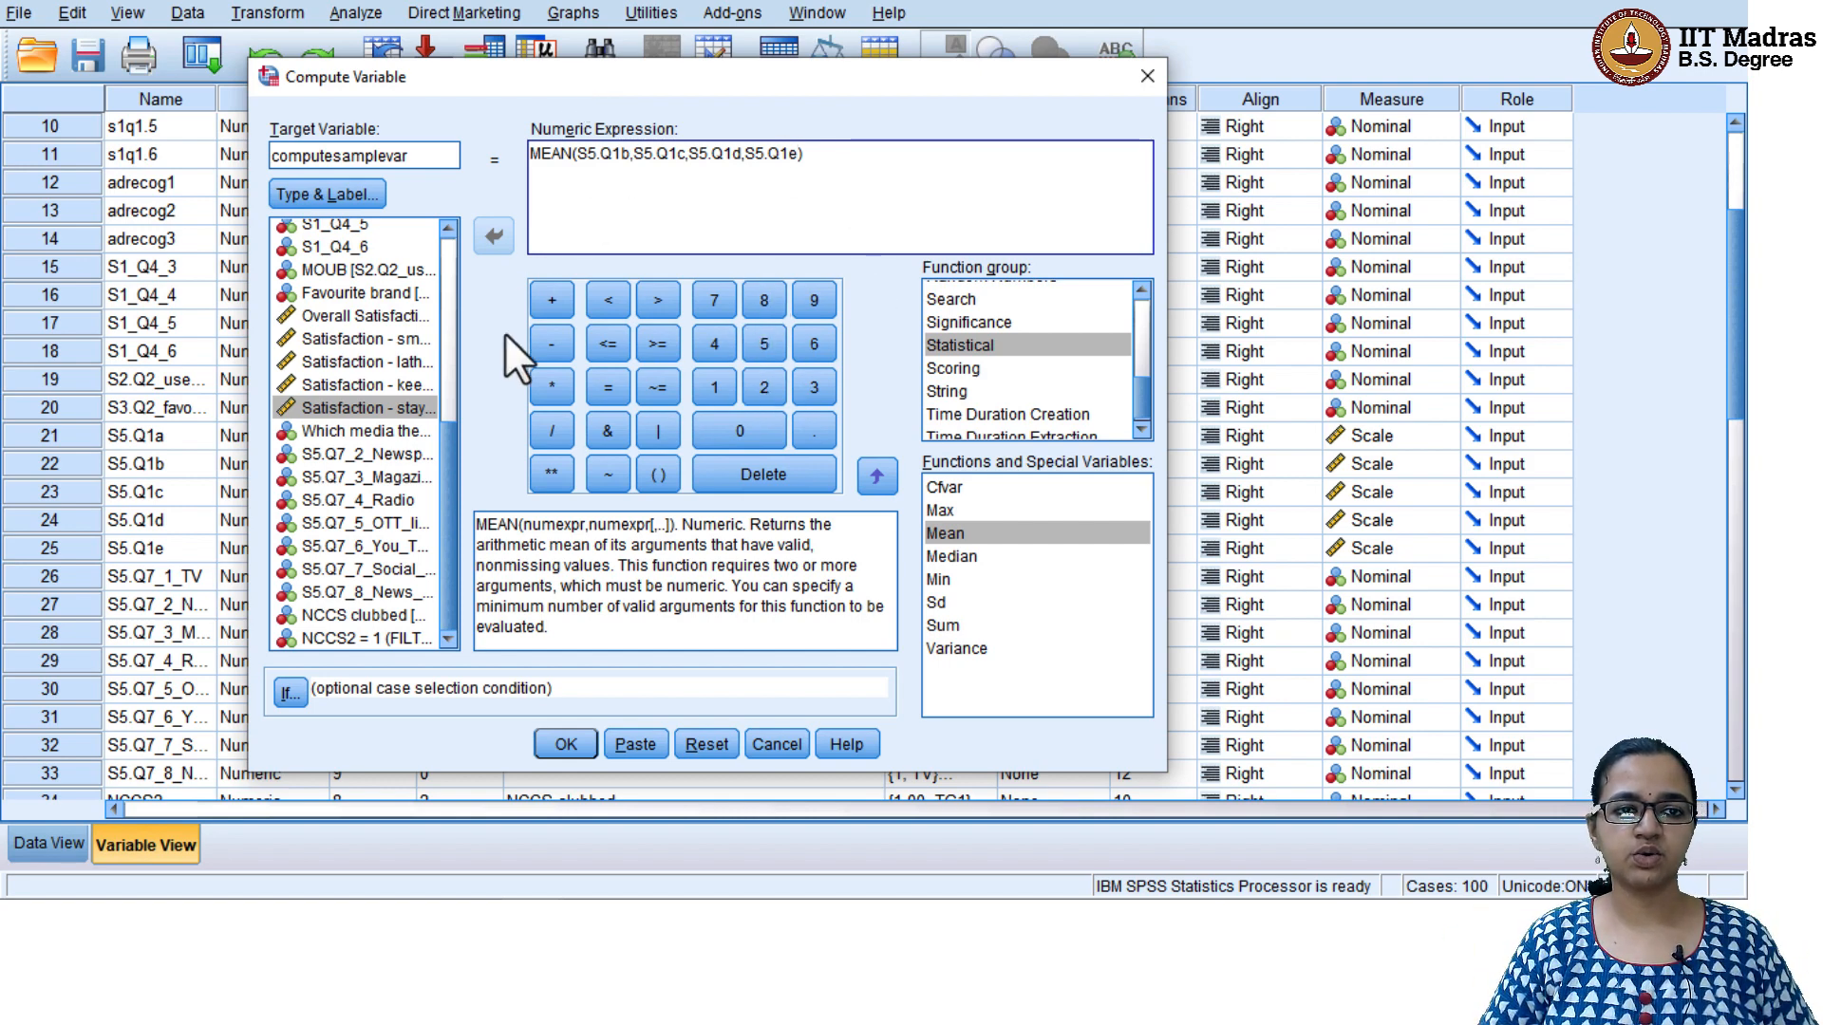
click(563, 746)
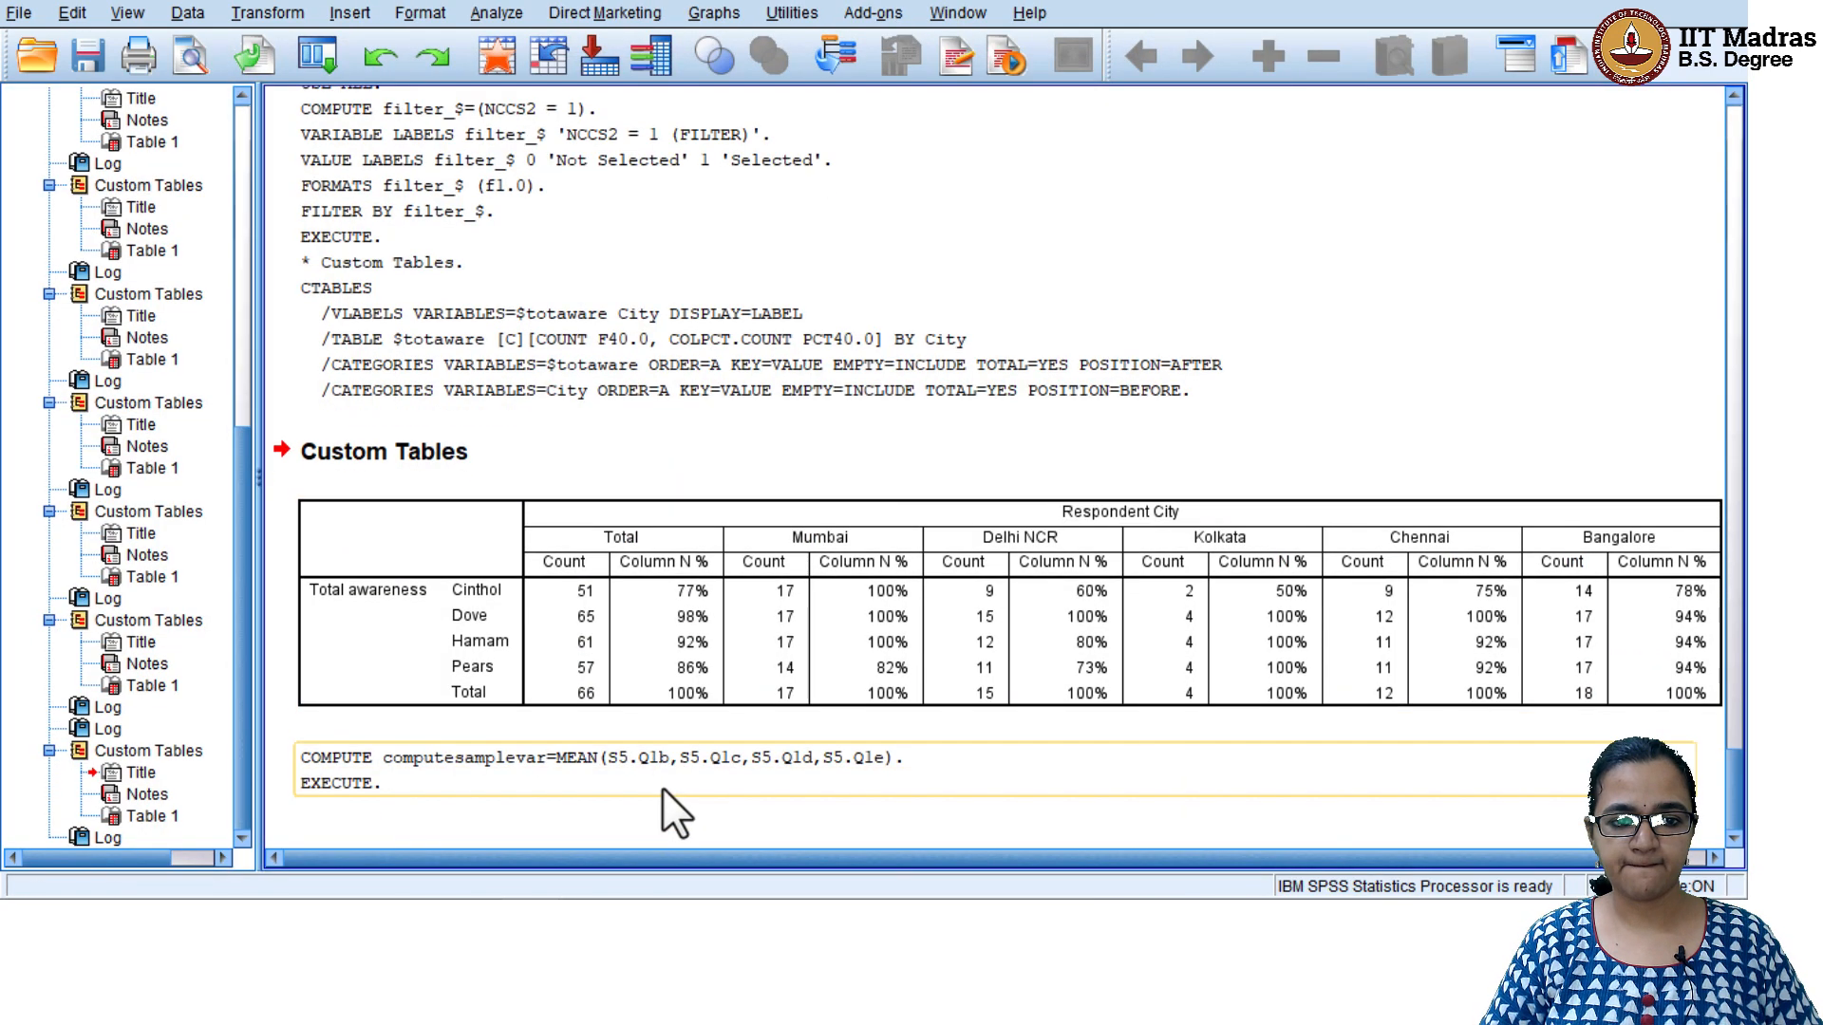
Return to the Data1.sav variable definitions, widen the Name column, and locate the new computesamplevar variable
mouse_move(529, 920)
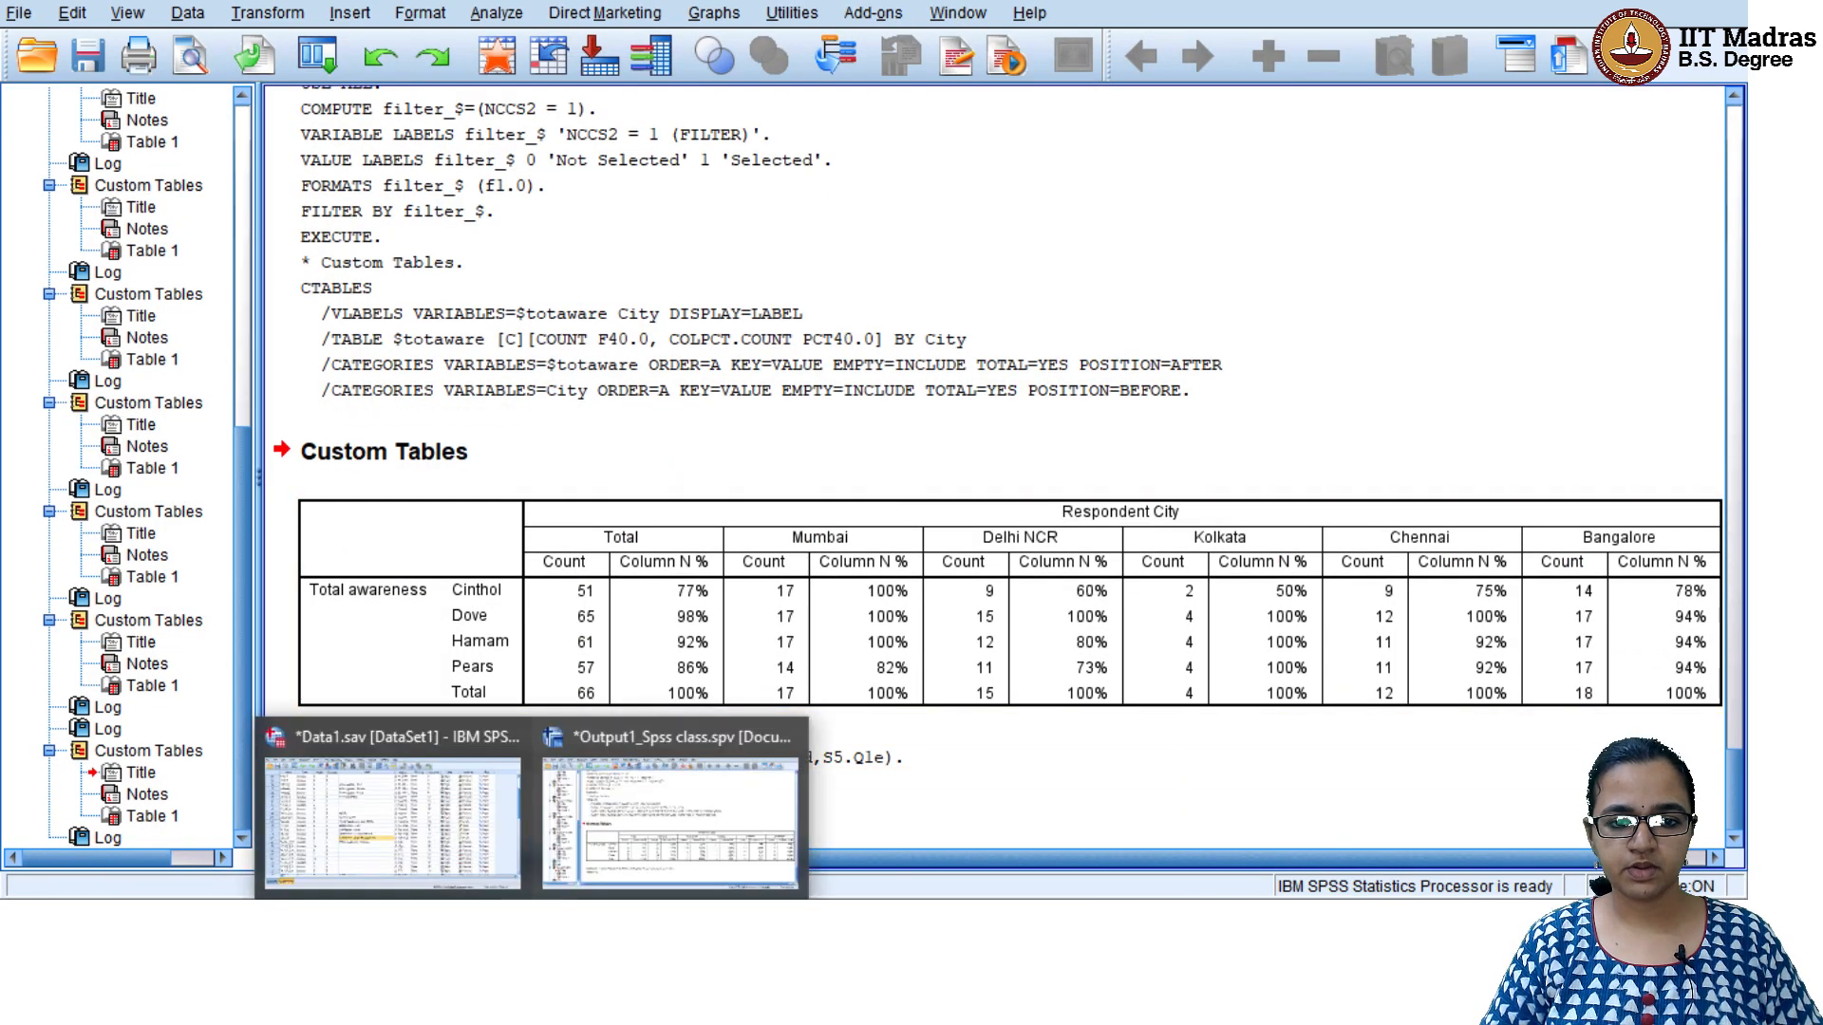
click(658, 790)
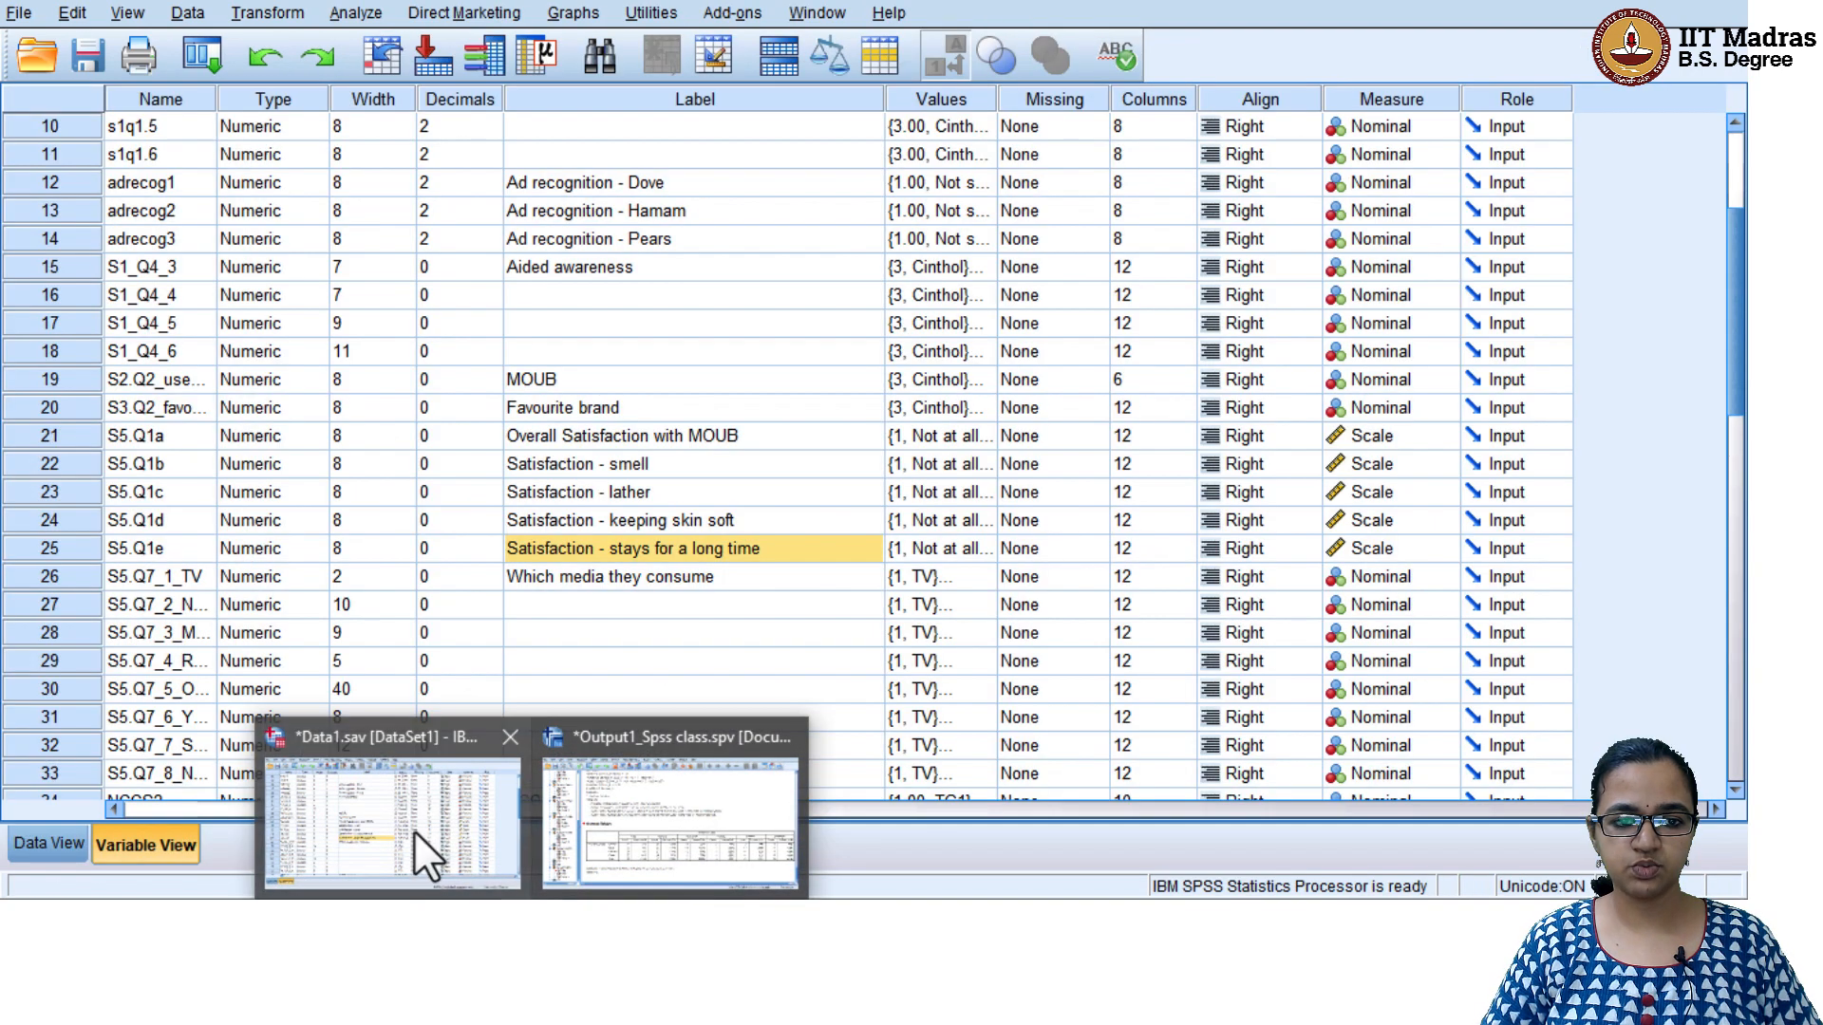
click(418, 835)
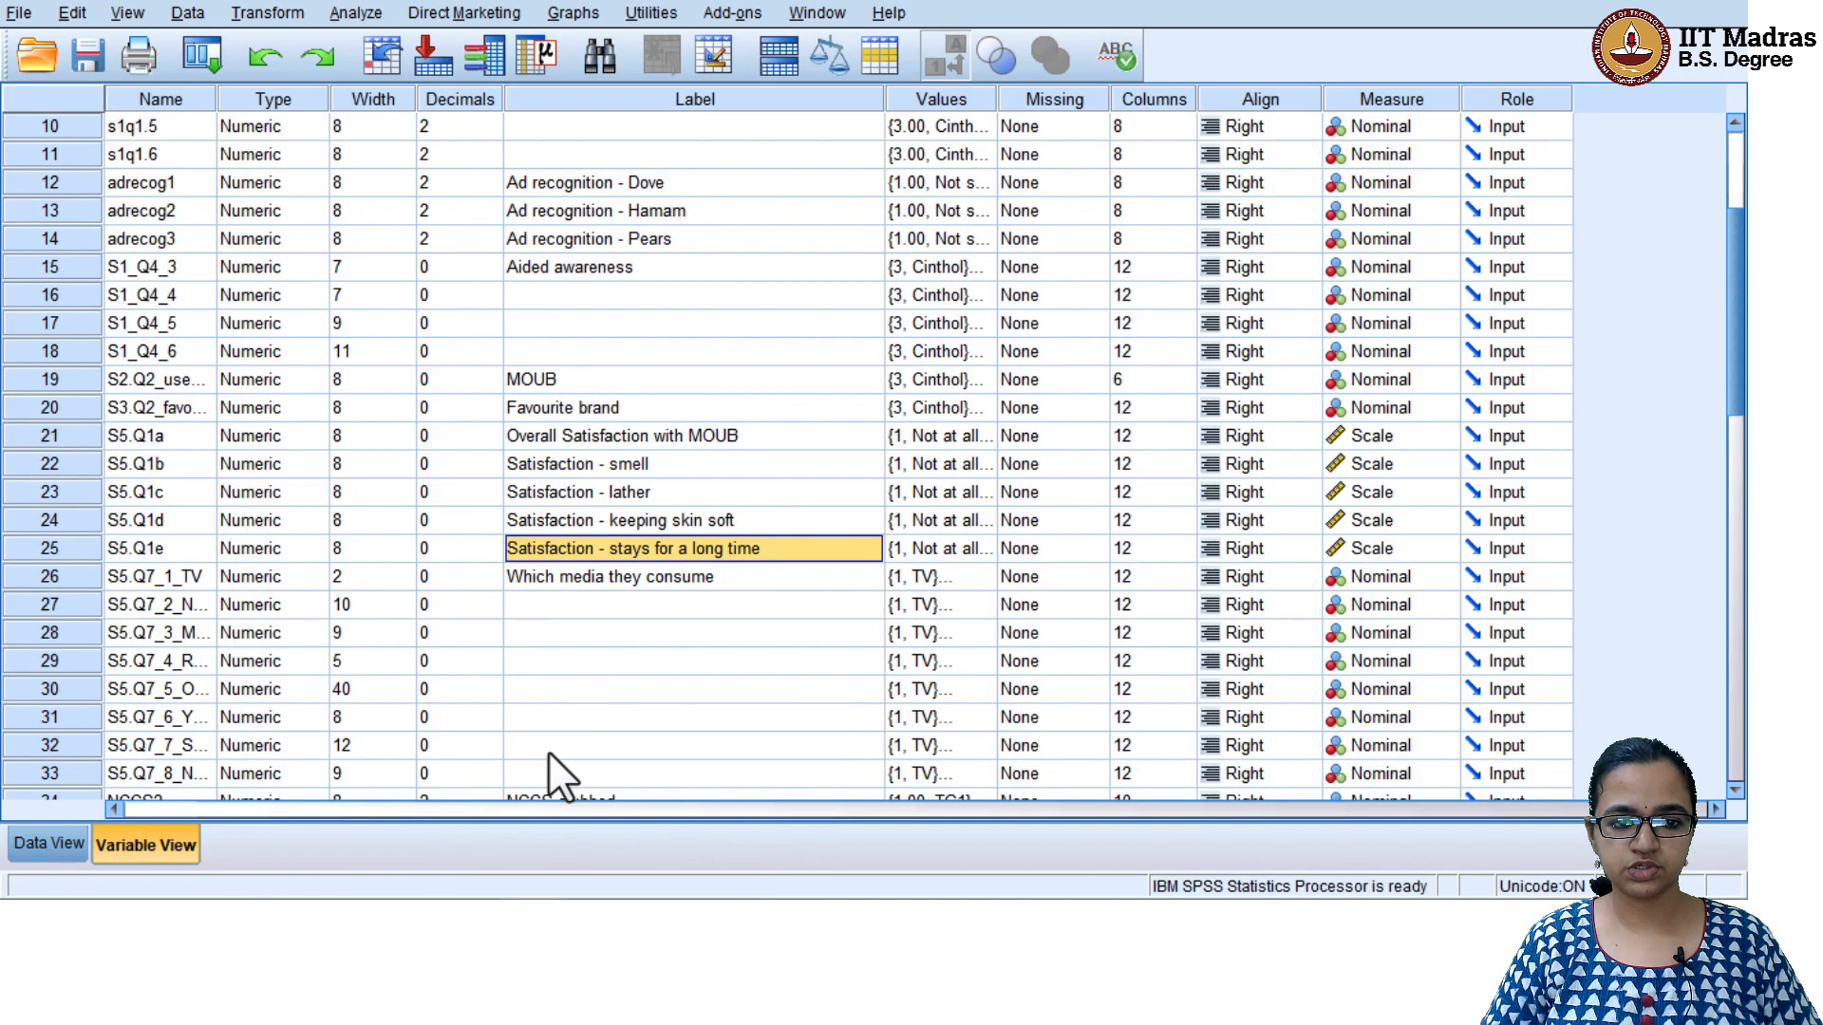
scroll(580, 731, down, 6)
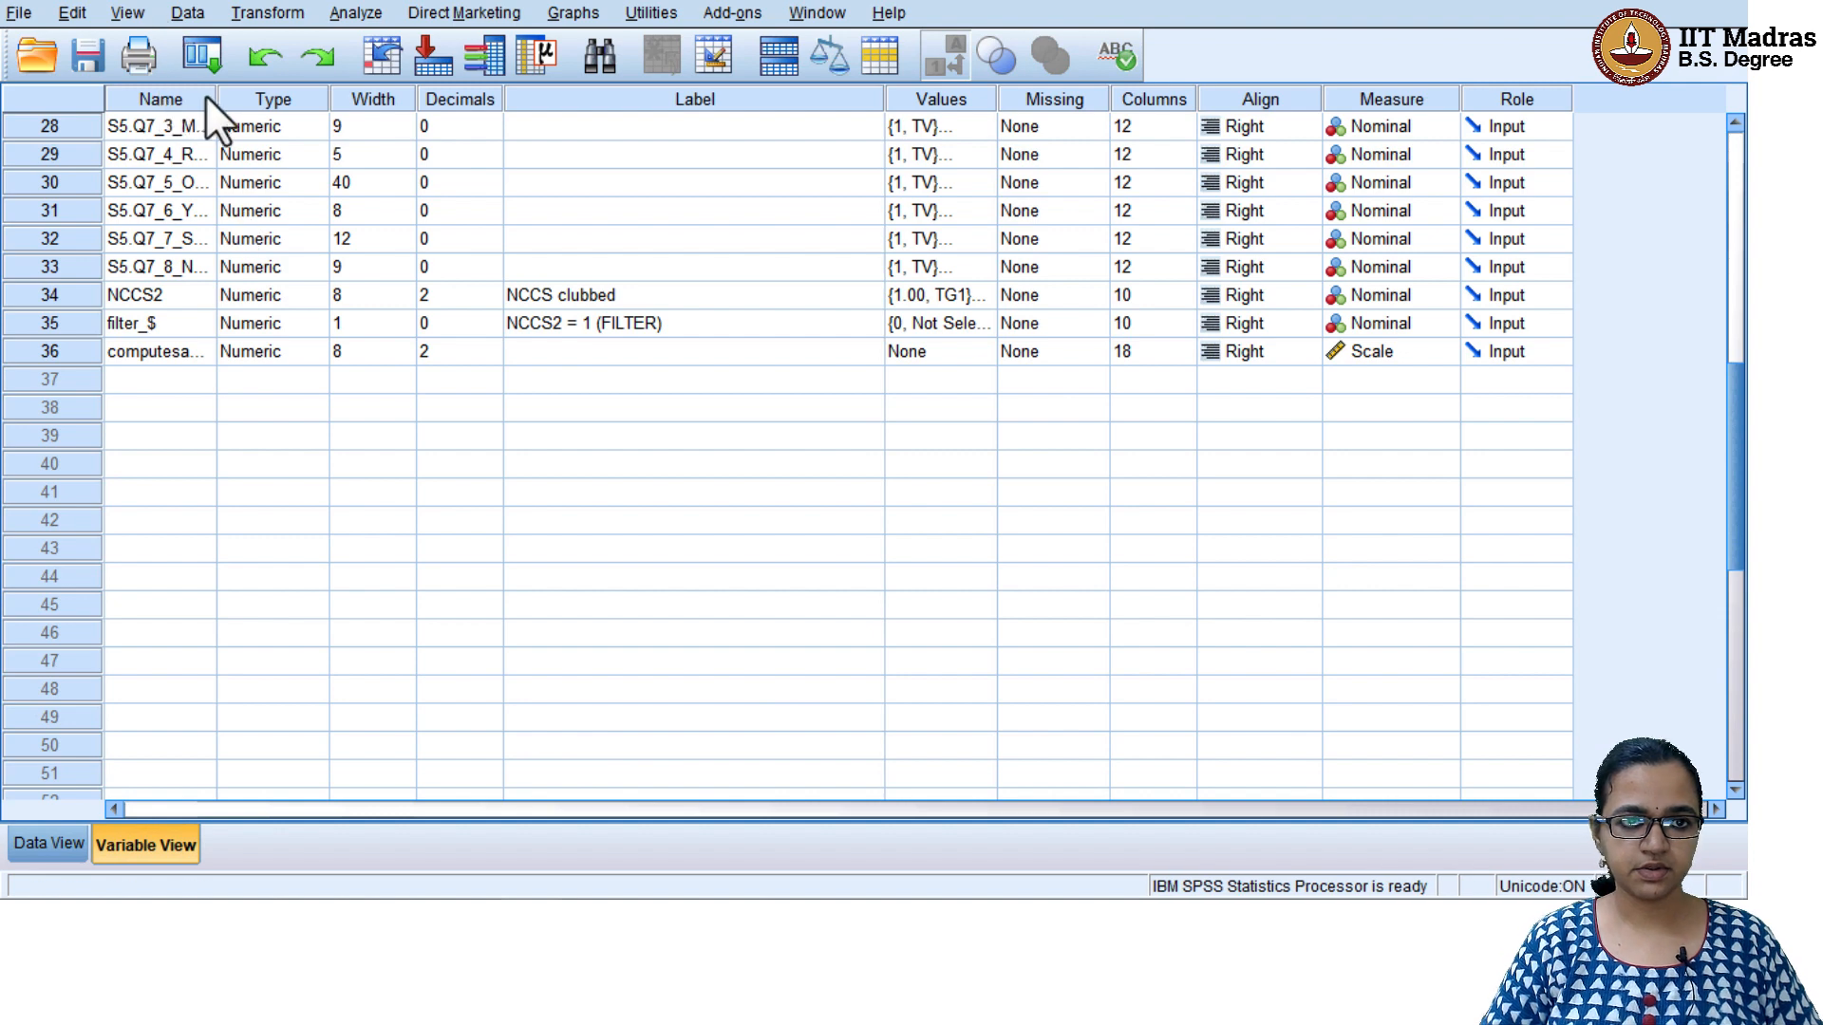
drag(216, 99, 380, 99)
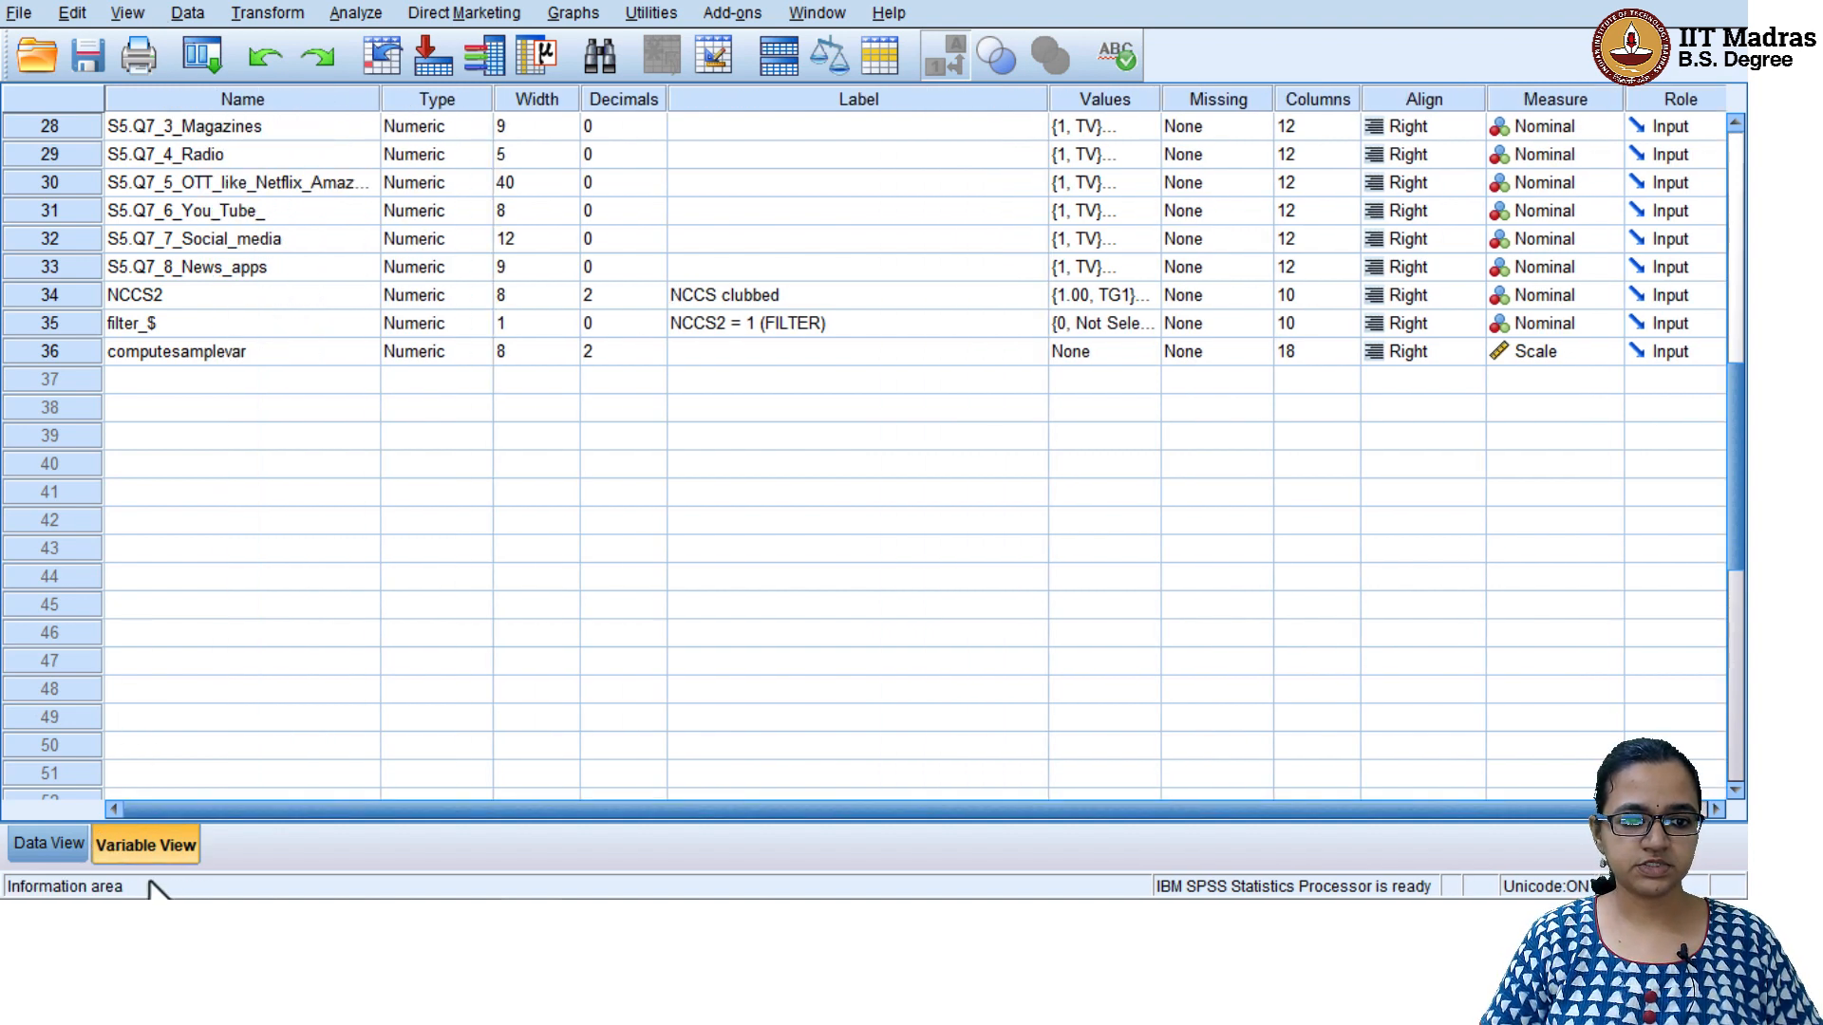
click(186, 352)
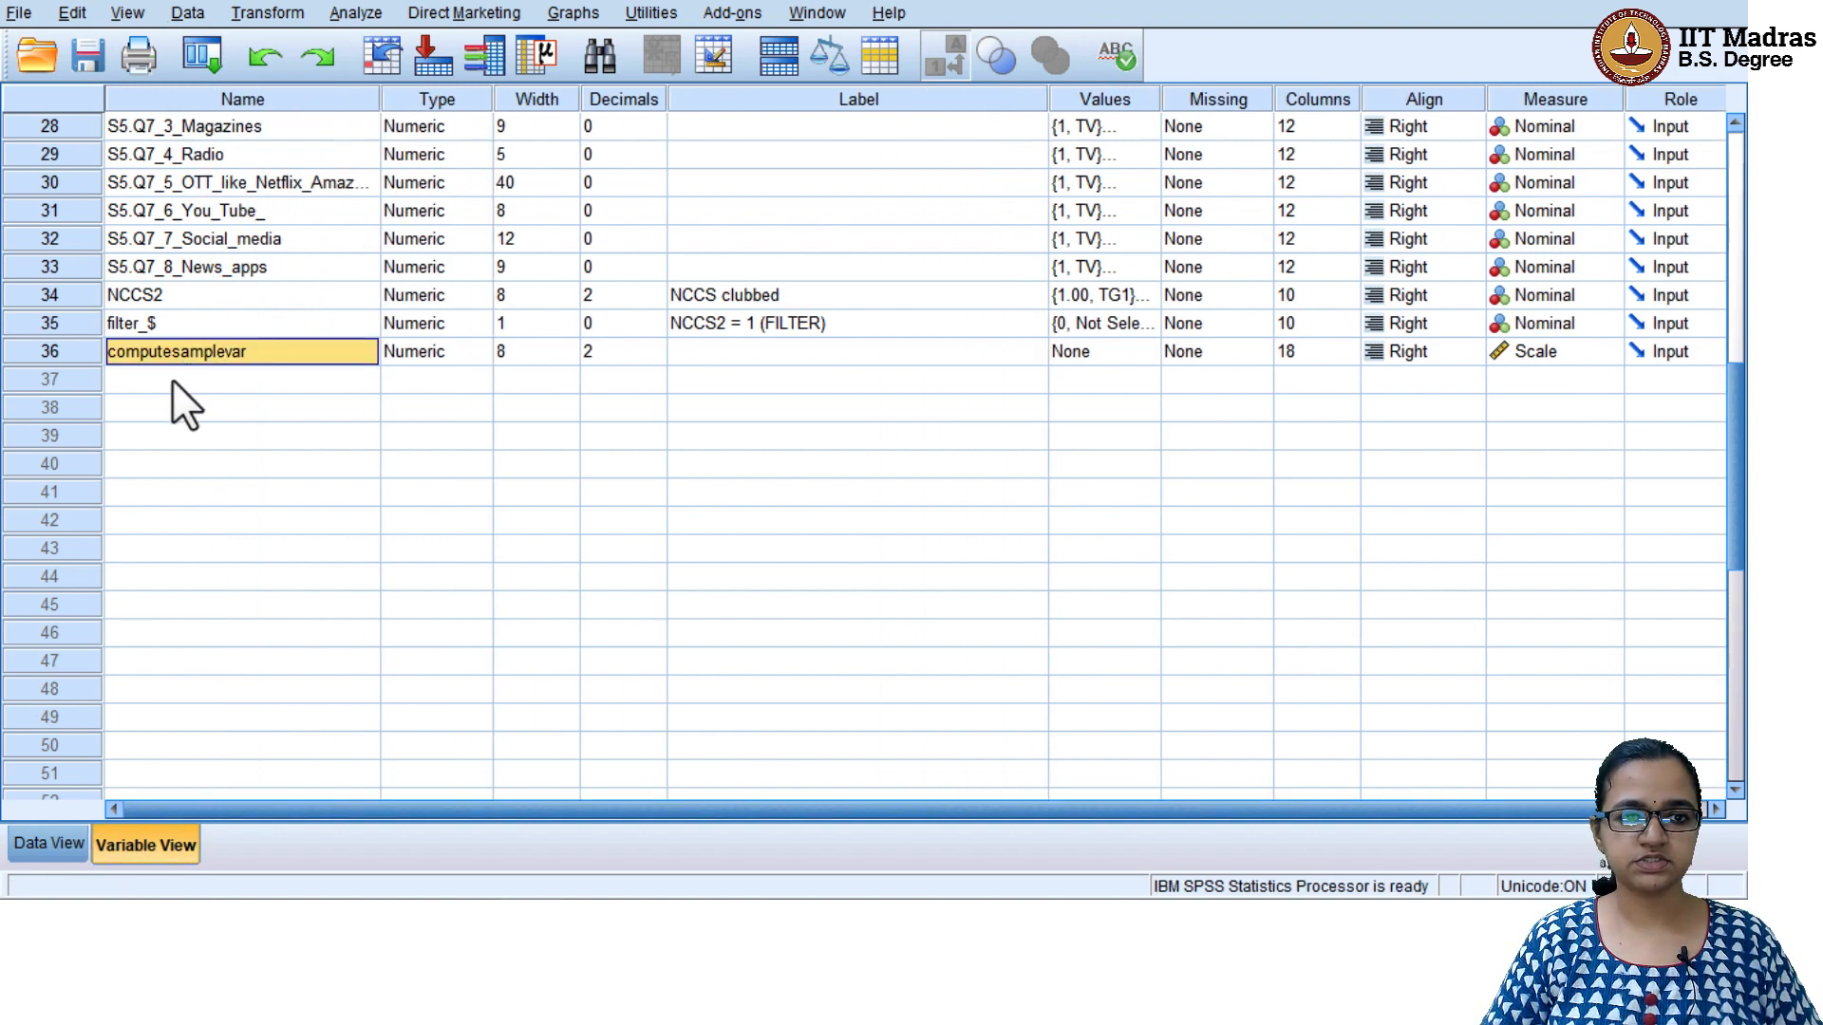
click(1084, 353)
Show the case data for computesamplevar and examine its values from the first to the last case
click(50, 352)
click(53, 842)
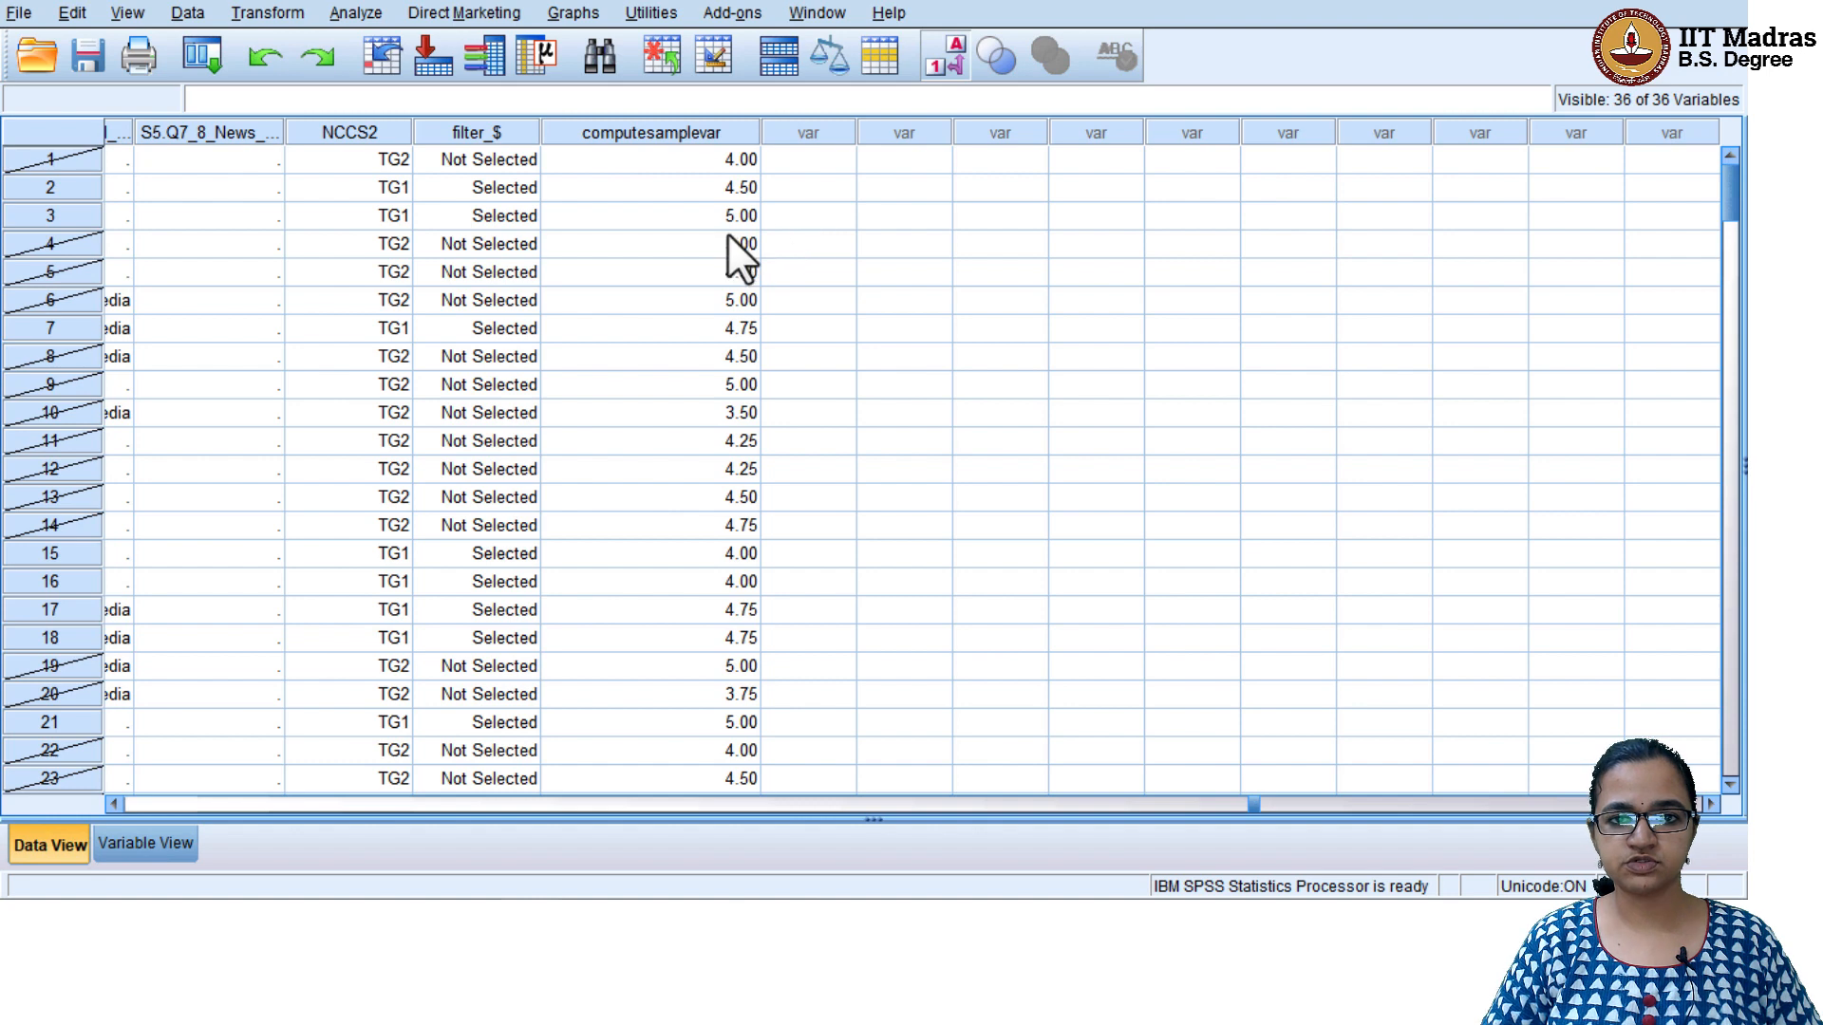
scroll(721, 677, down, 20)
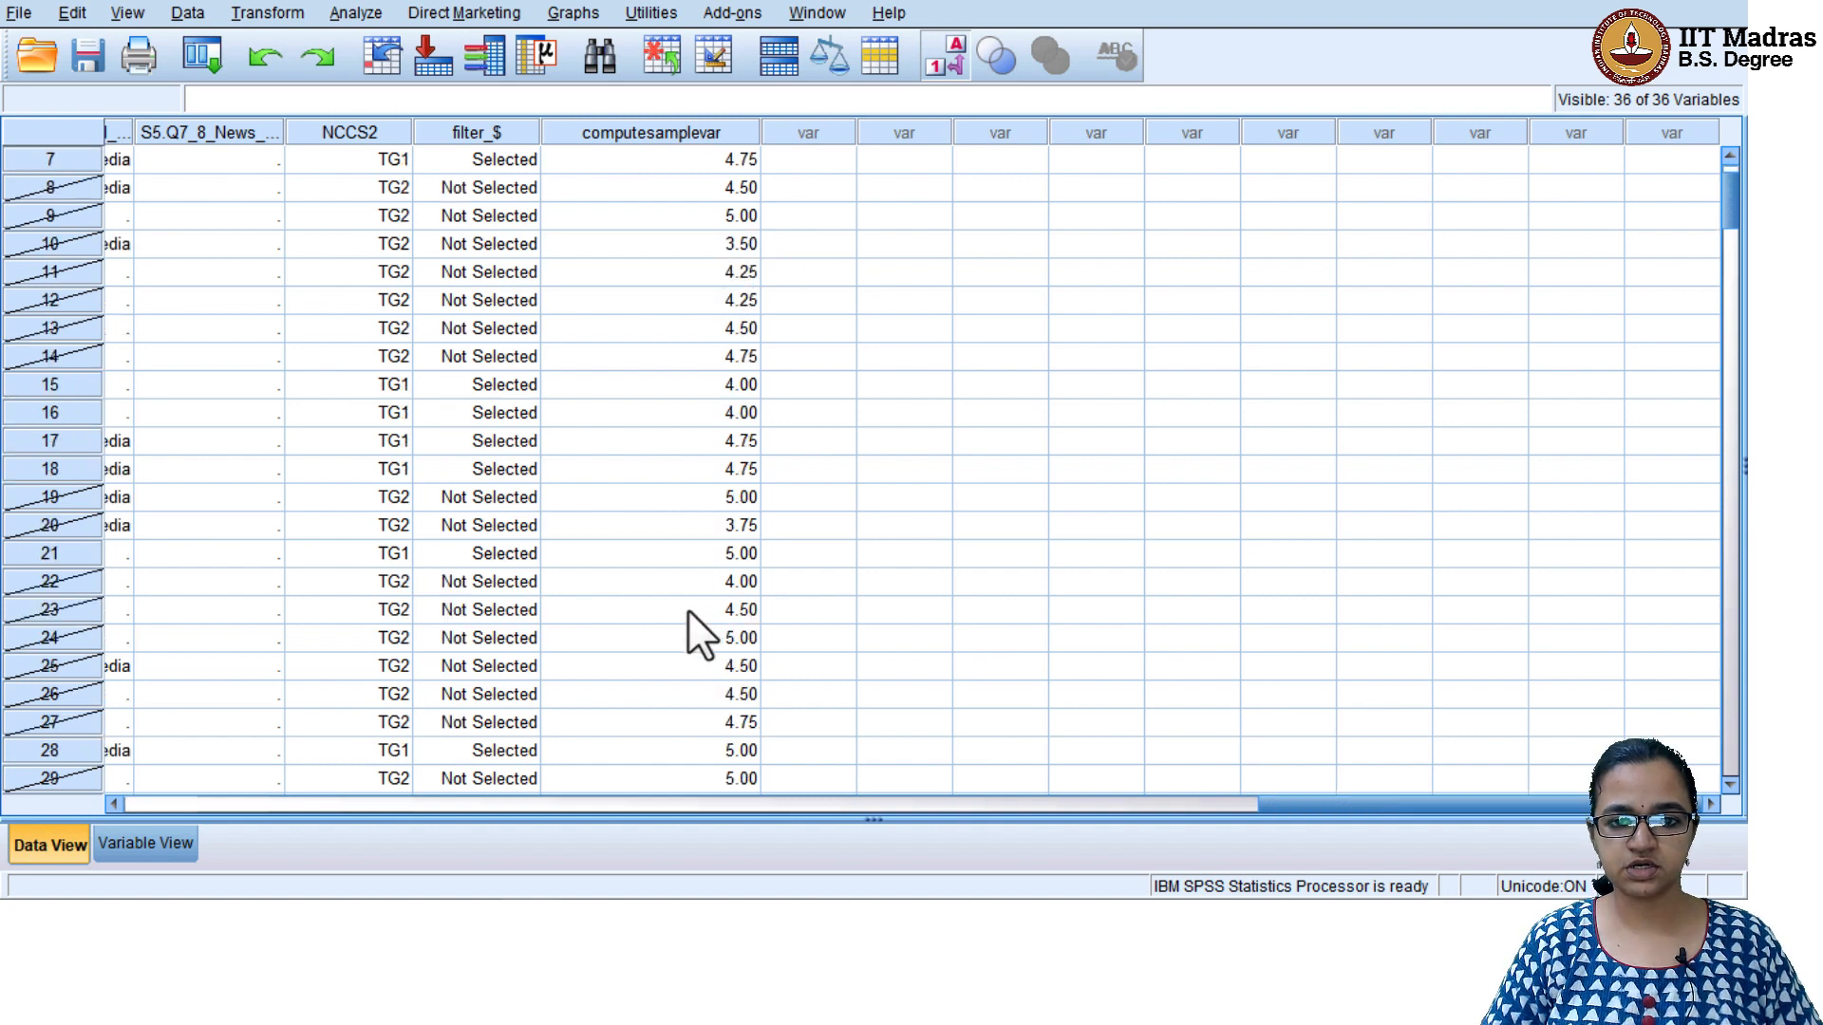
scroll(685, 610, down, 20)
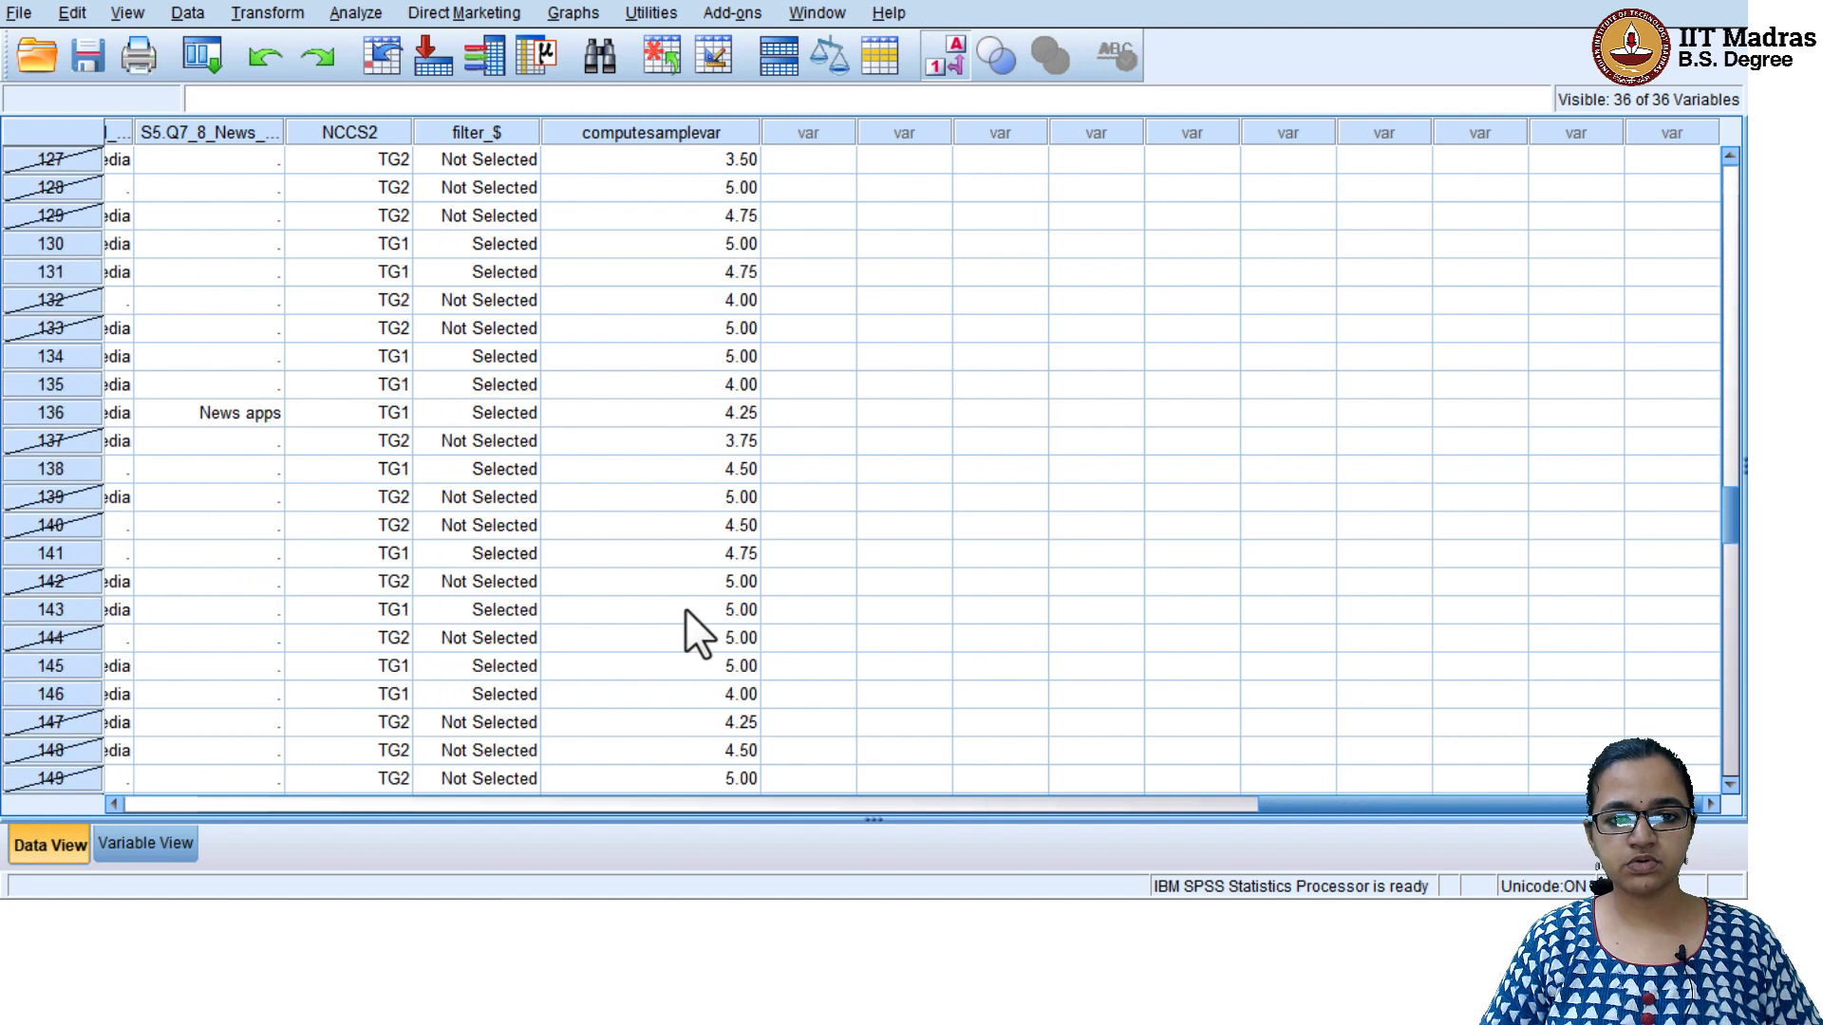
scroll(686, 610, up, 20)
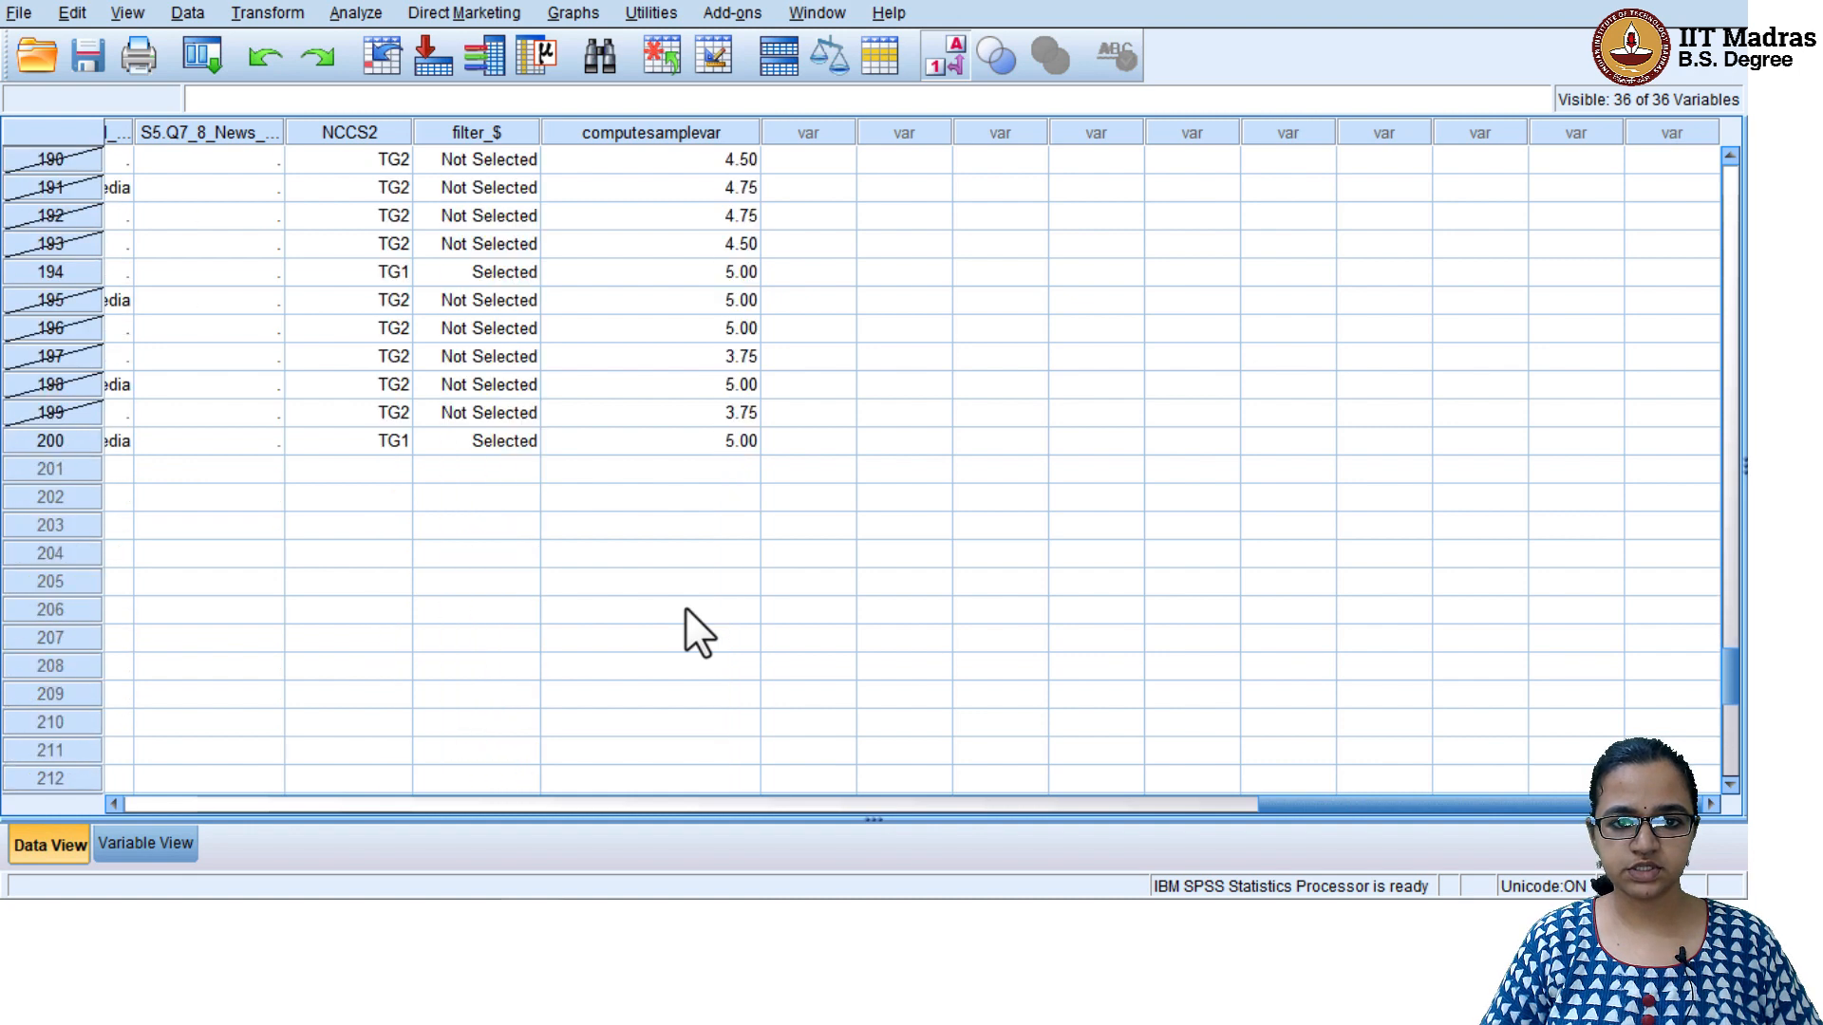
scroll(630, 534, up, 20)
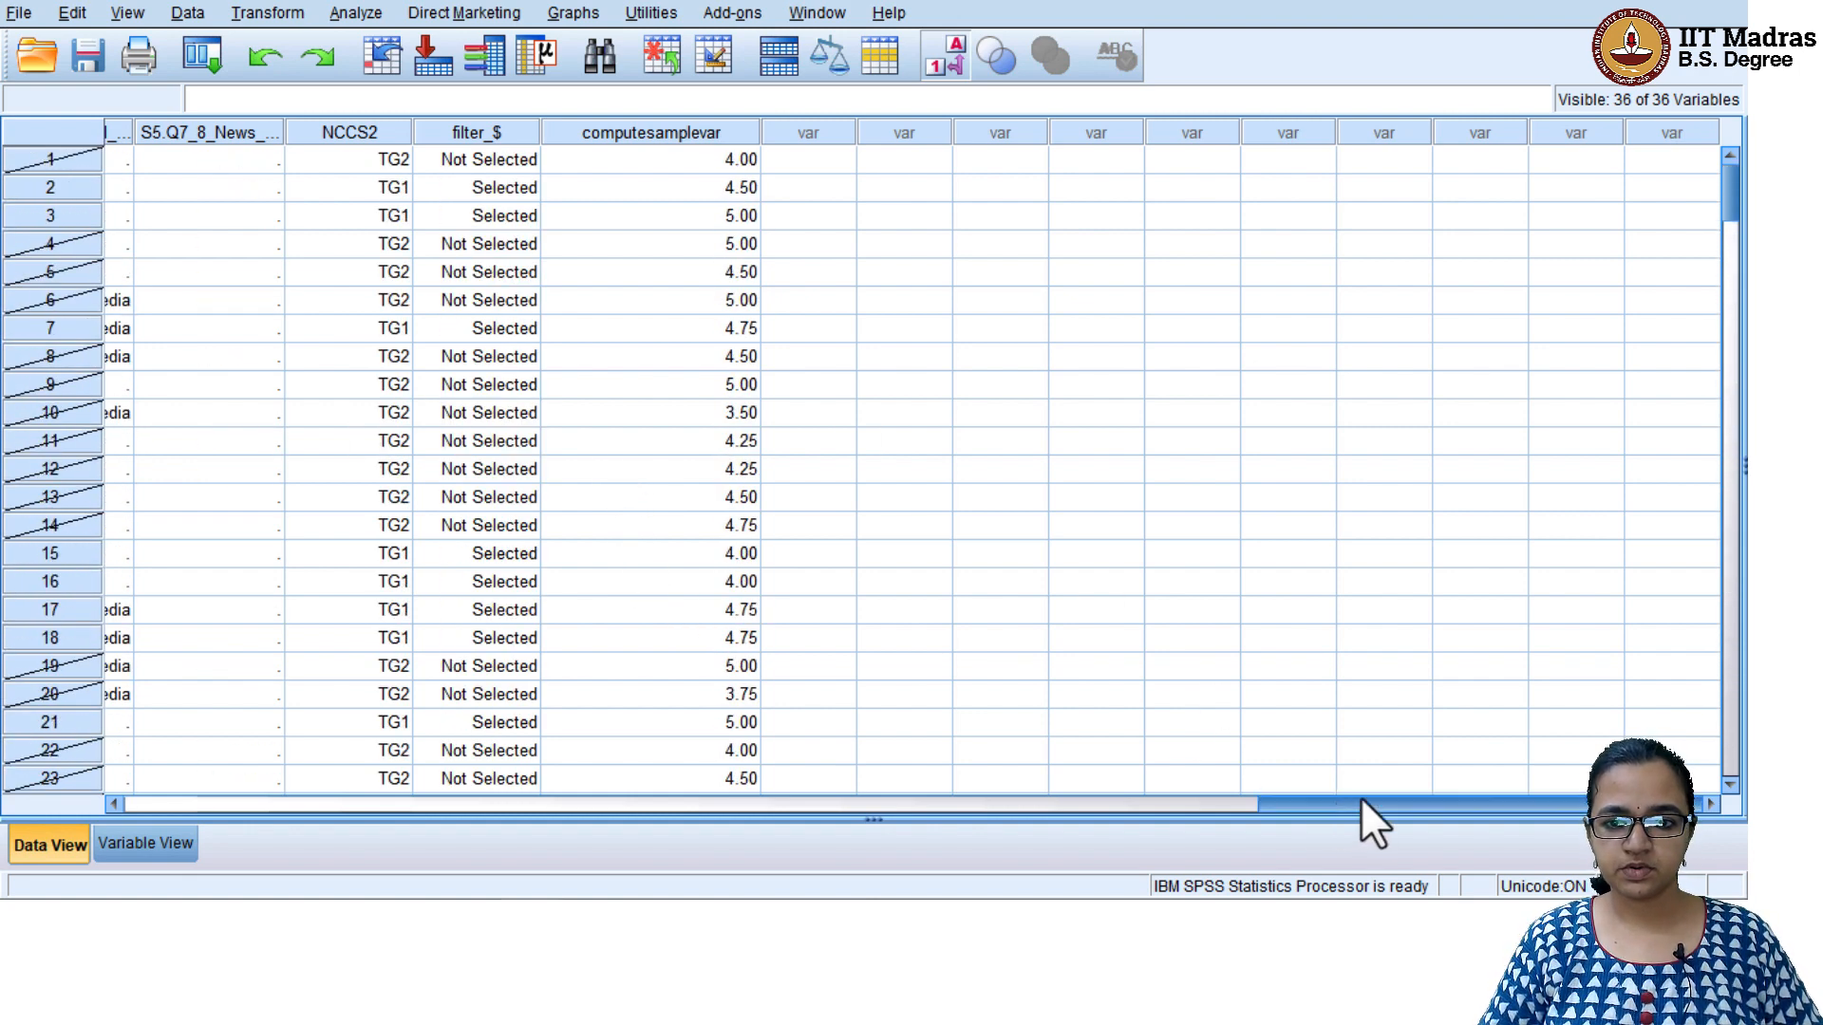
Bring the S5.Q1a to S5.Q1e columns into view and turn off value labels so numeric codes are shown
drag(1360, 805, 843, 782)
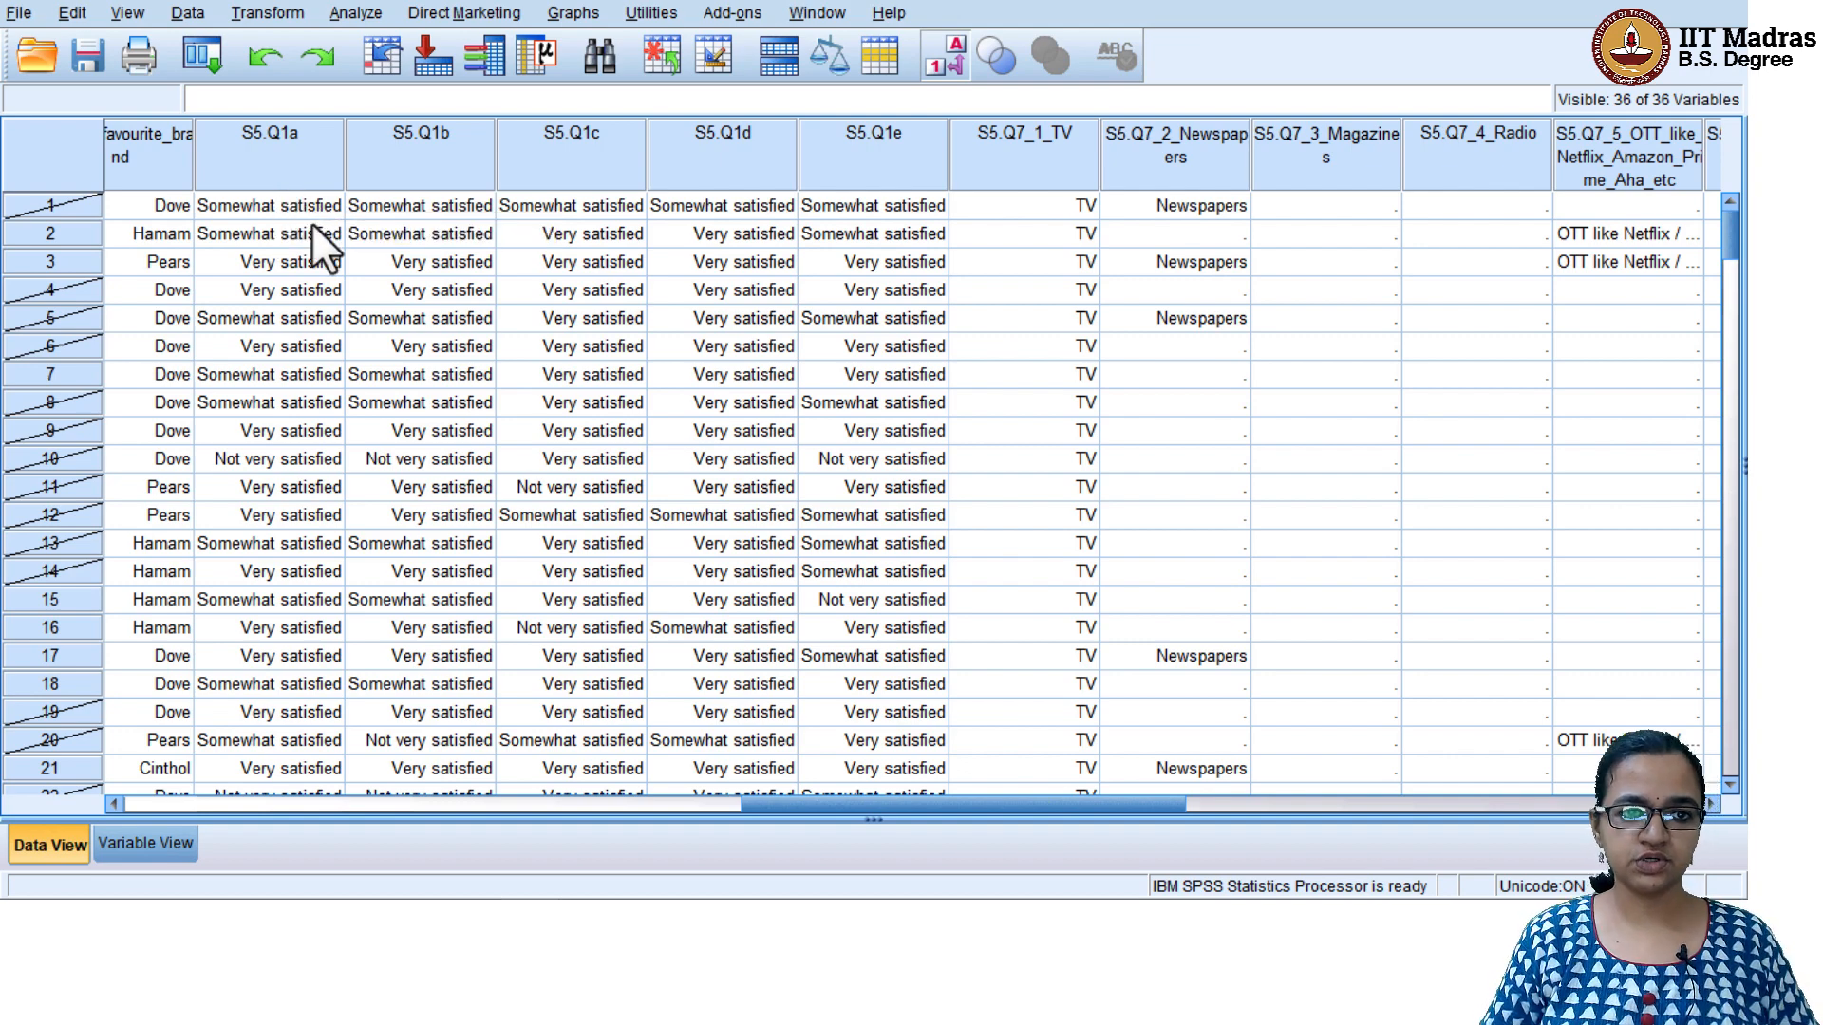
click(128, 14)
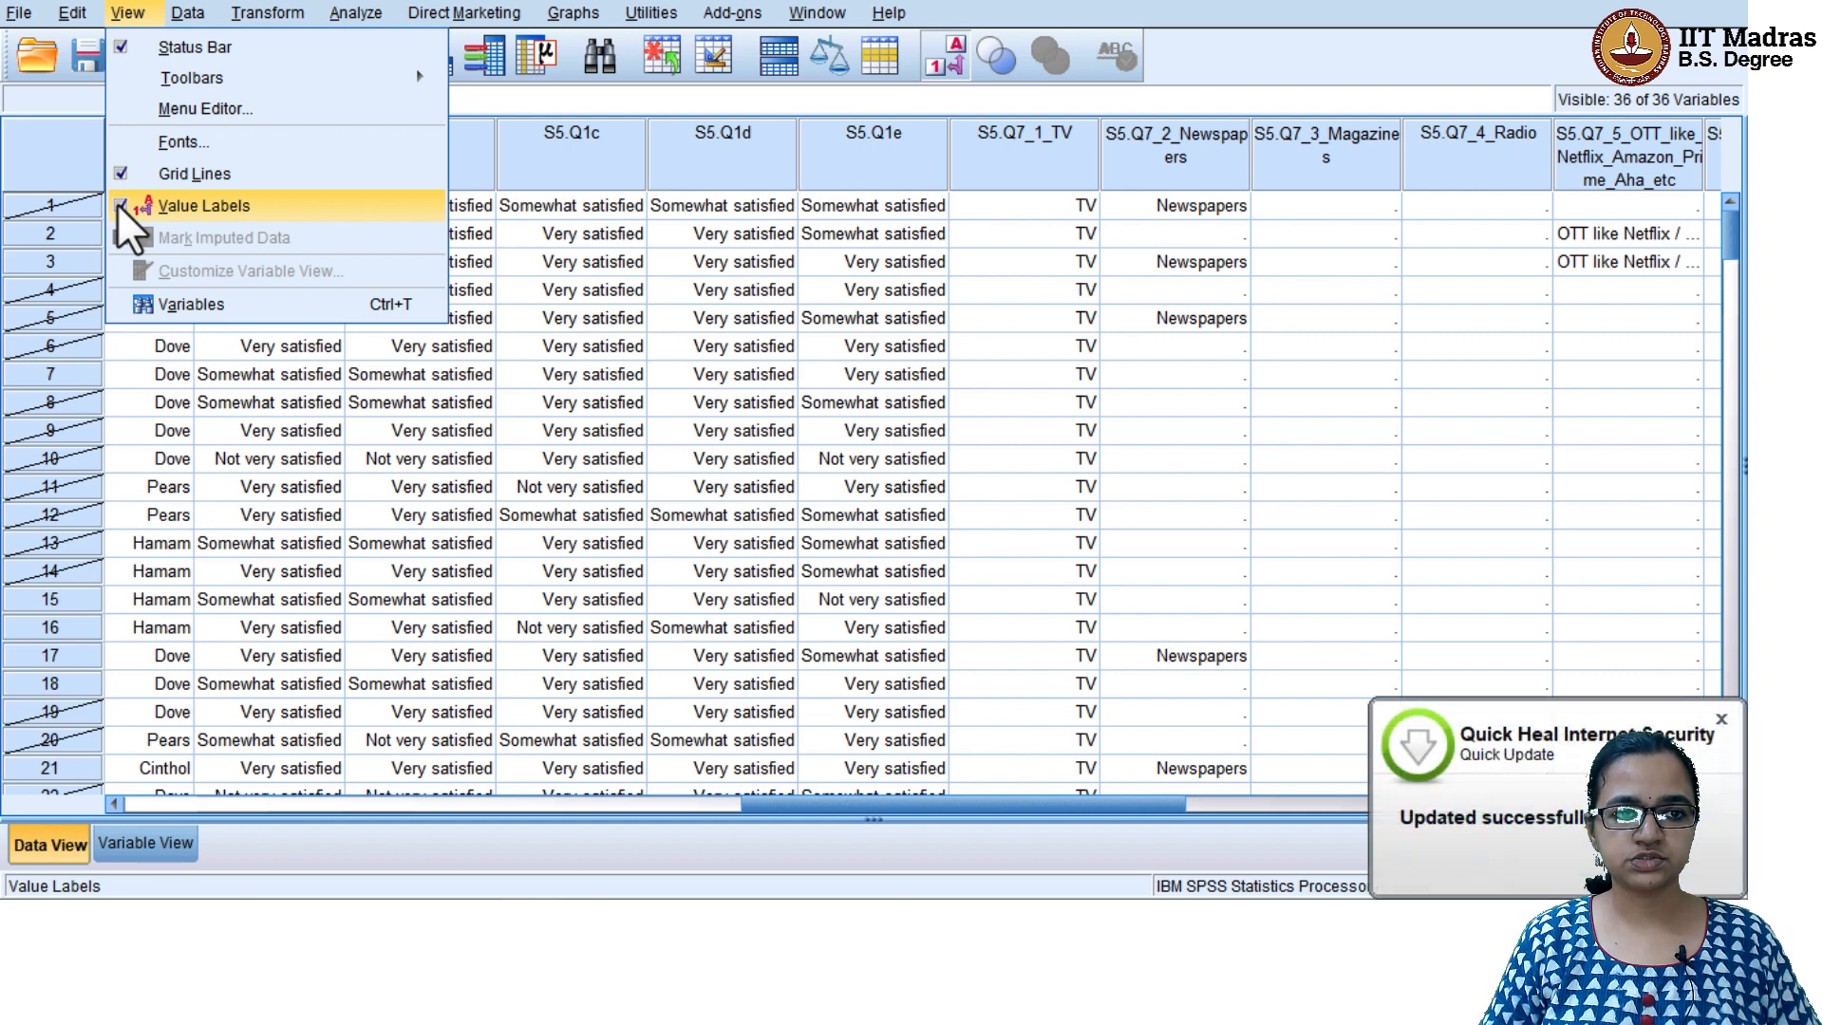
click(118, 203)
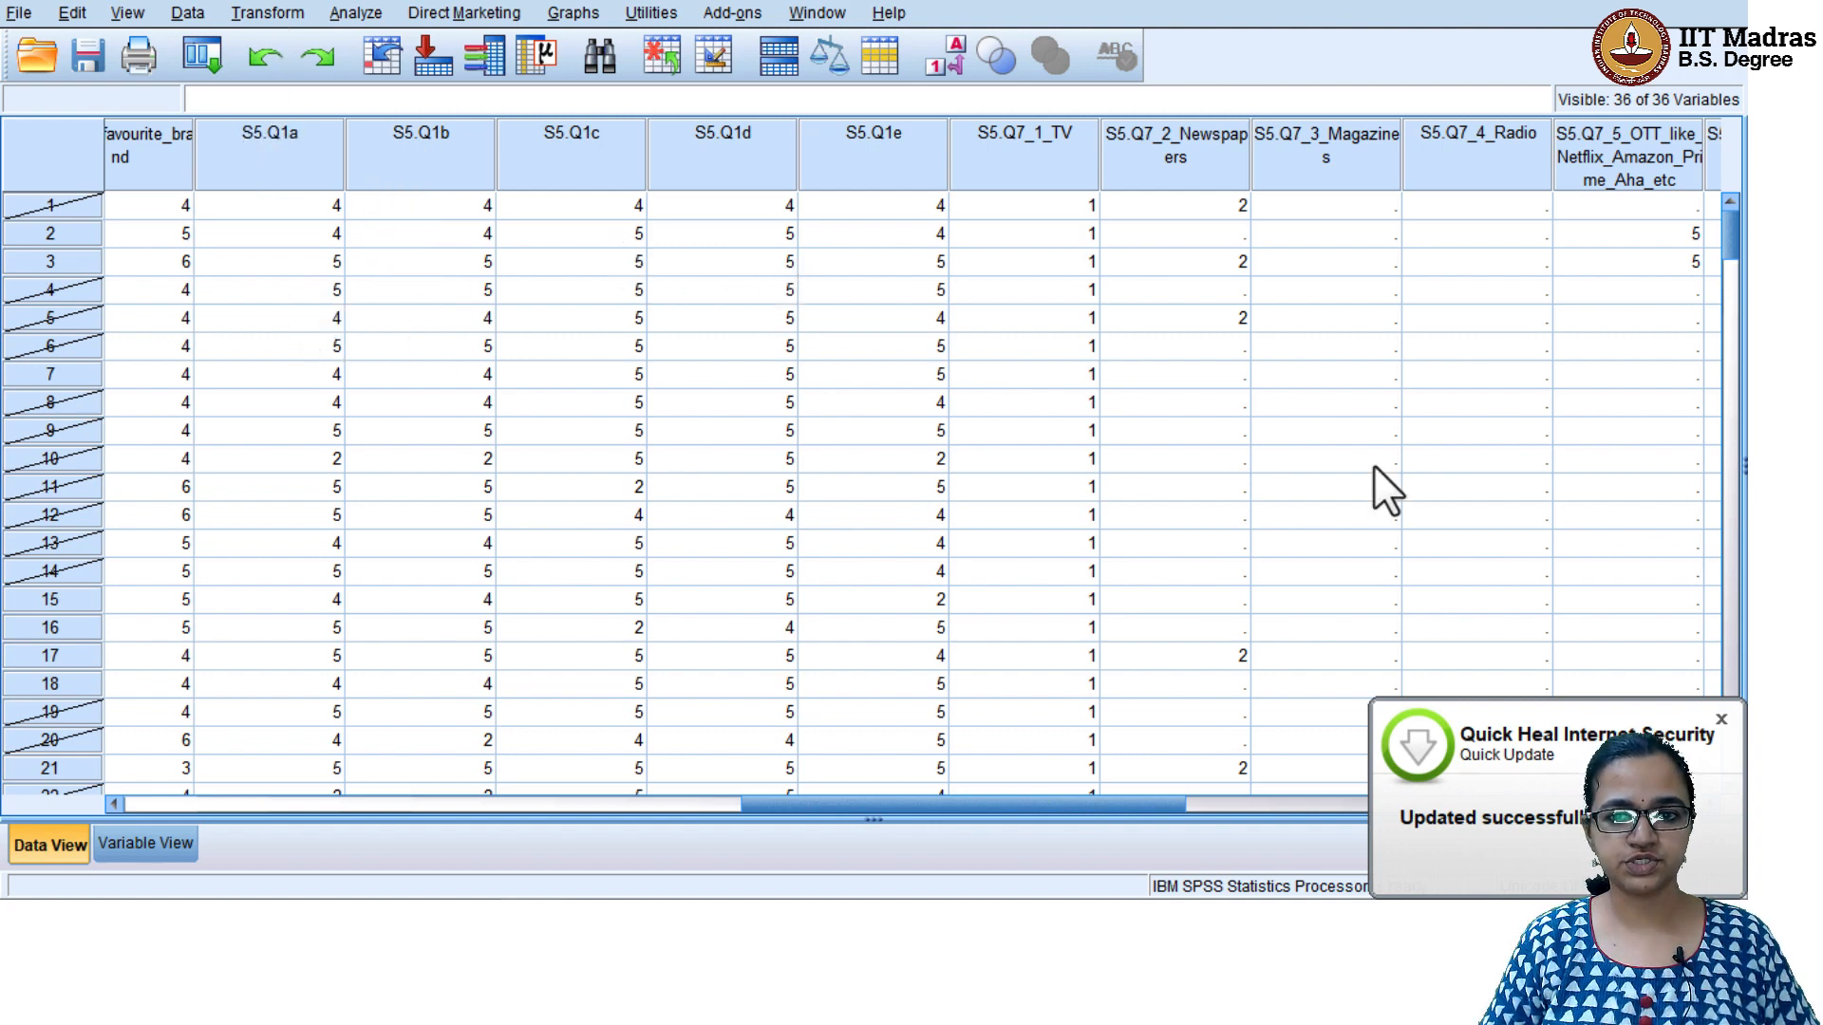
click(1722, 712)
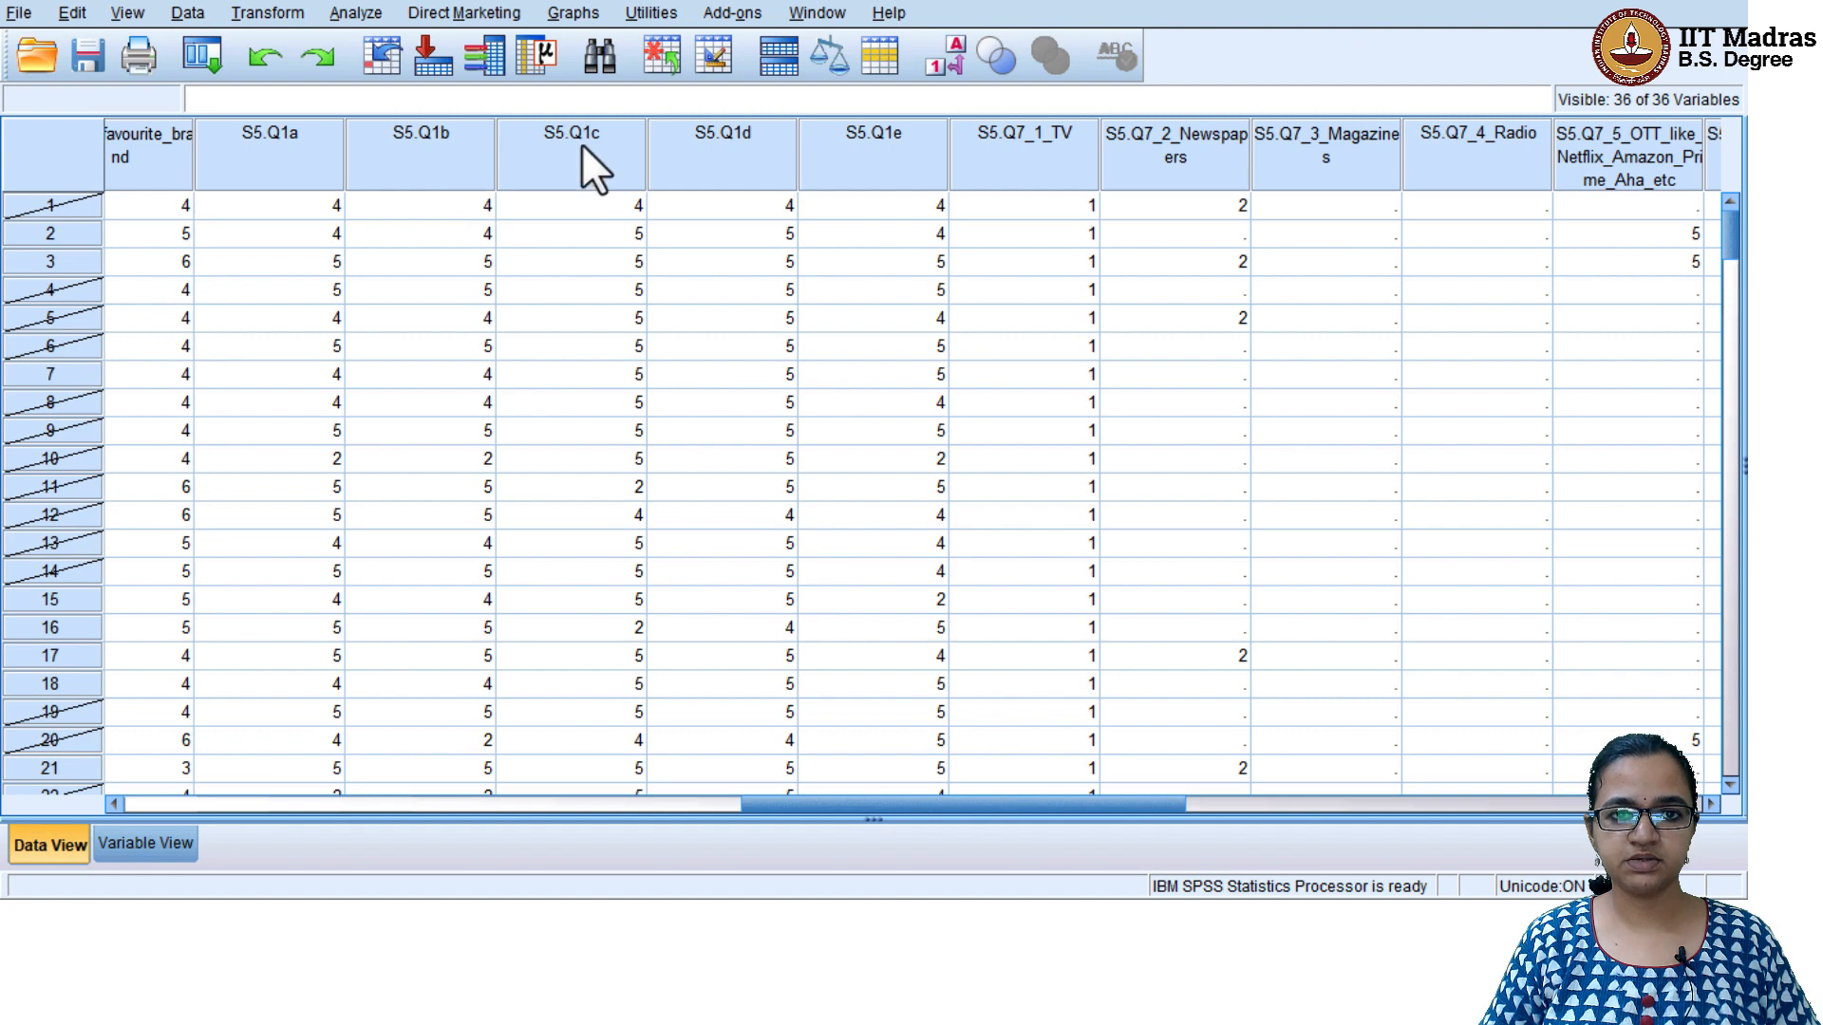
Compare the S5.Q1b to S5.Q1e ratings of cases 1 and 2 with their computesamplevar values
click(423, 207)
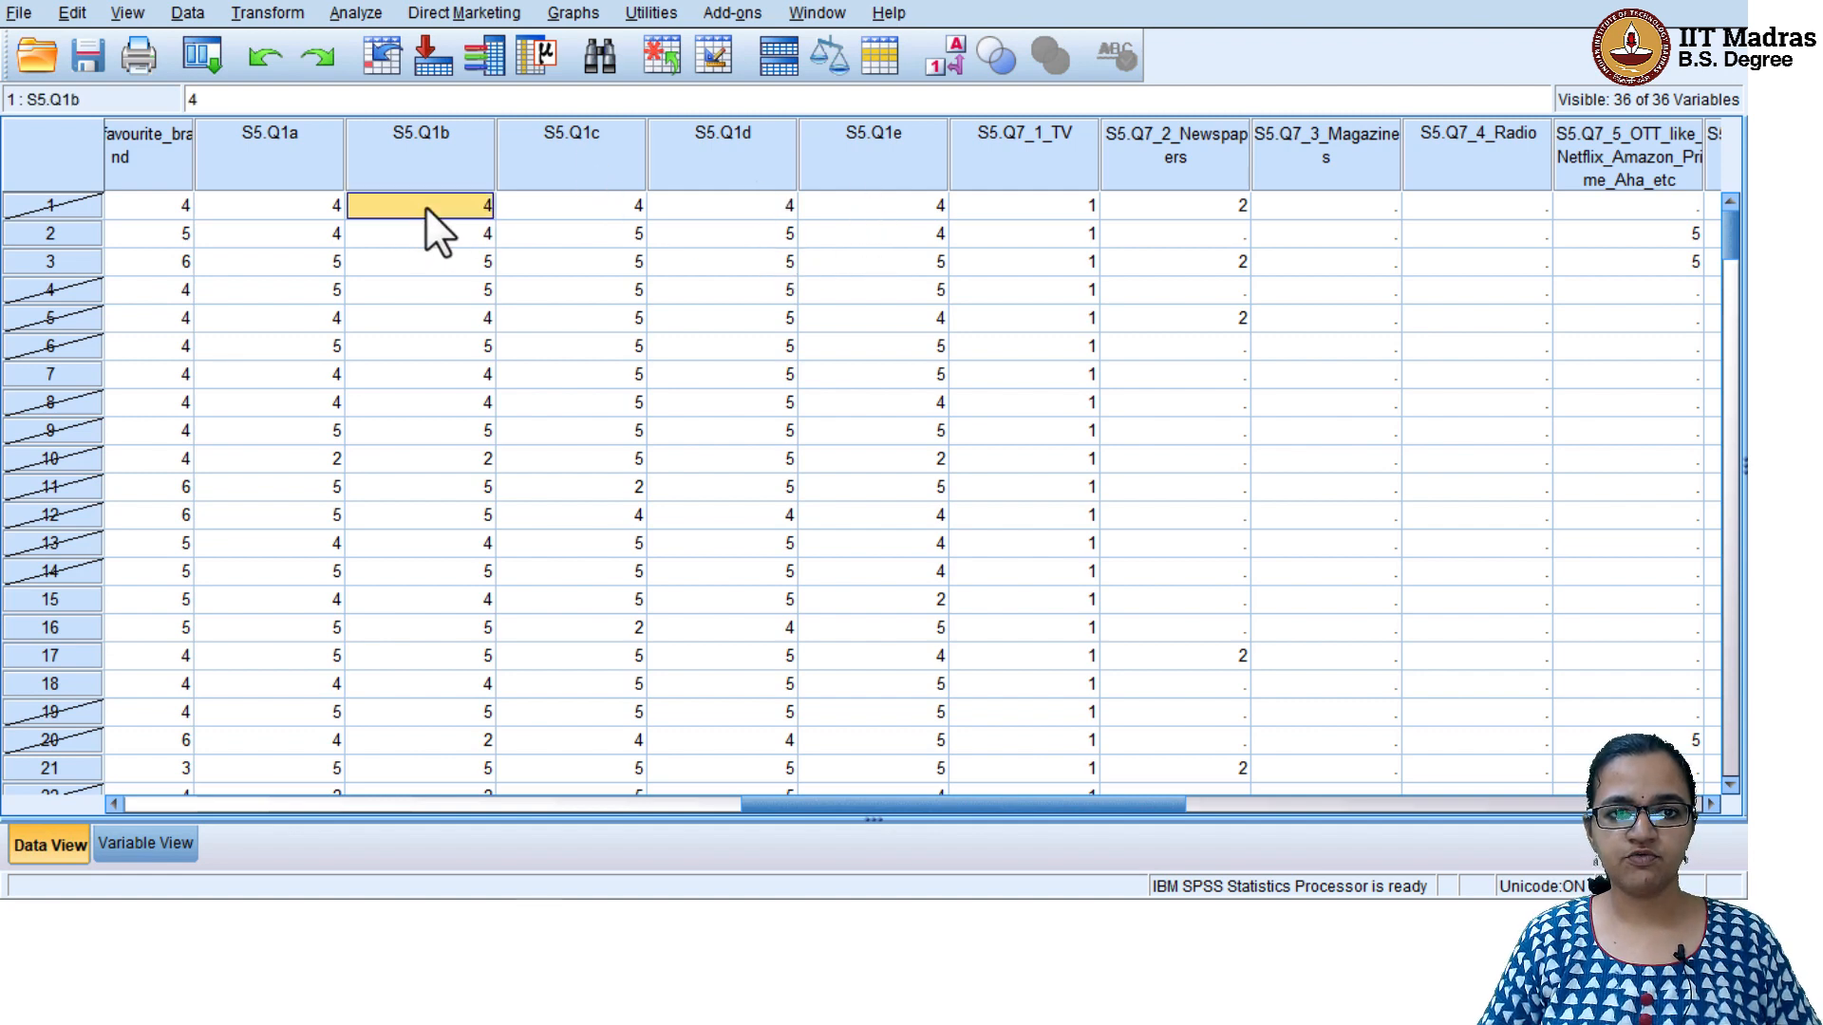
click(584, 209)
click(703, 208)
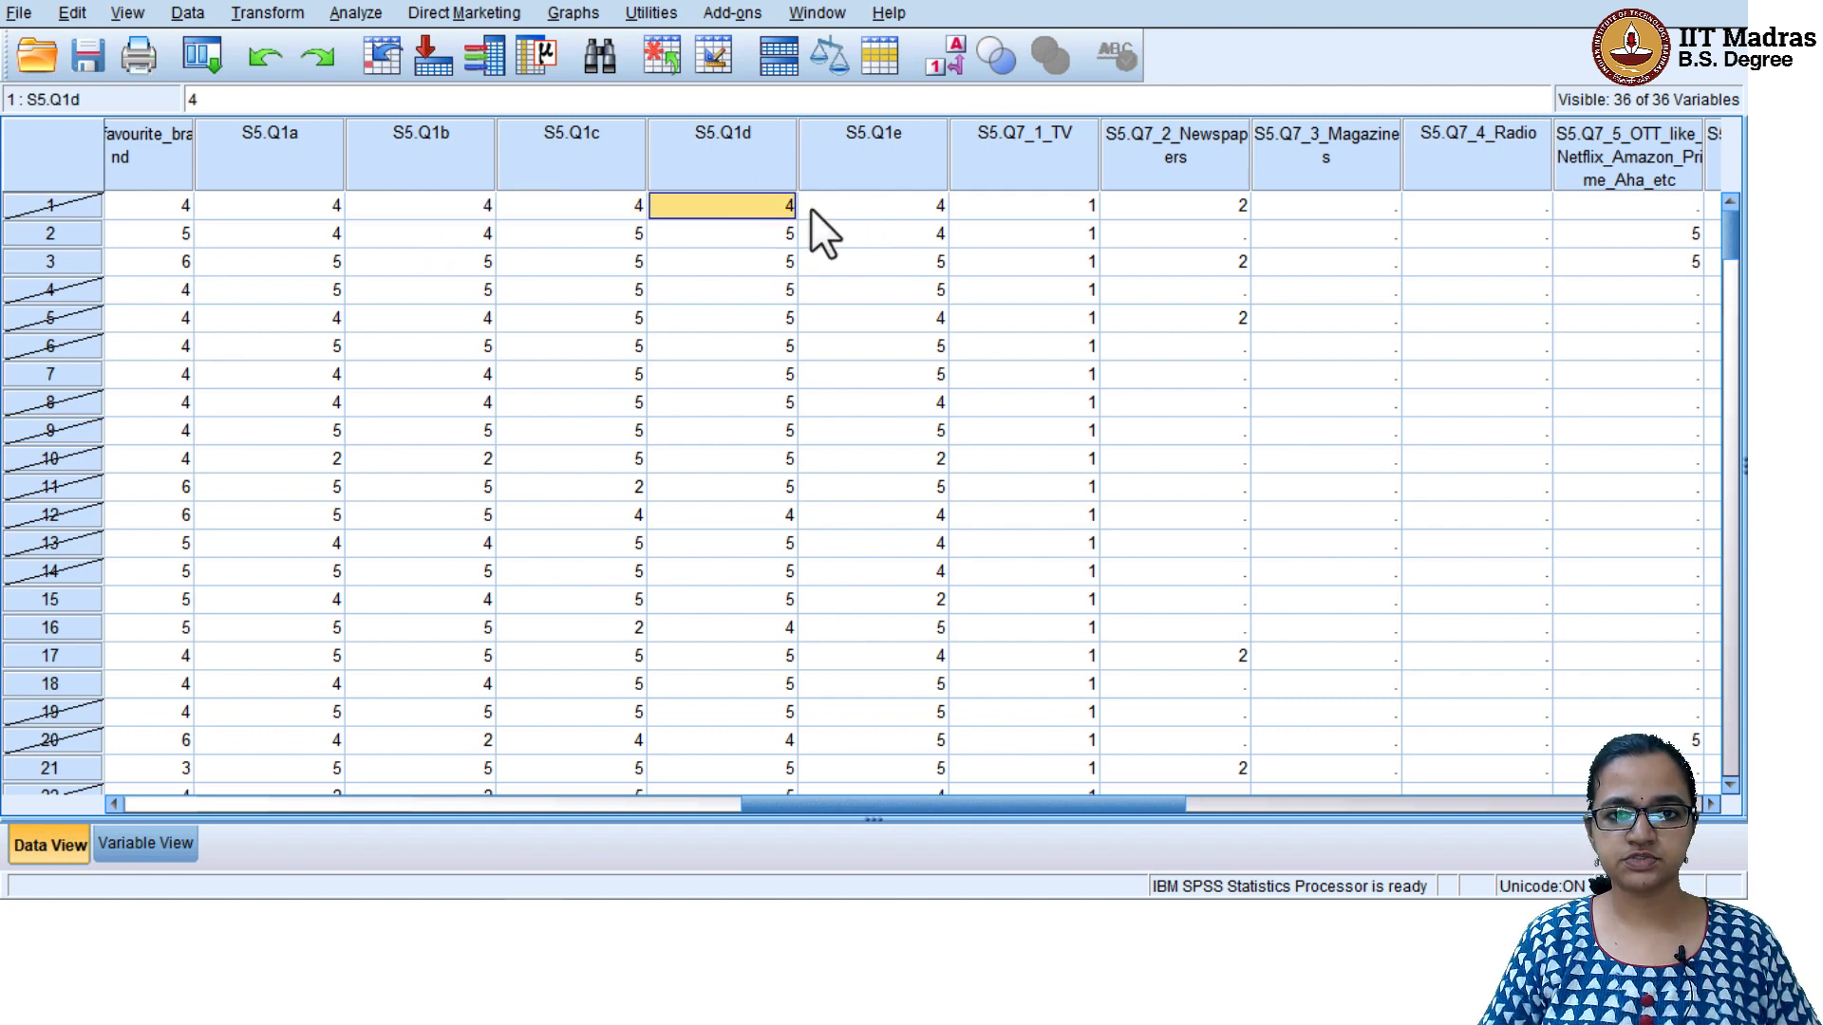
click(873, 203)
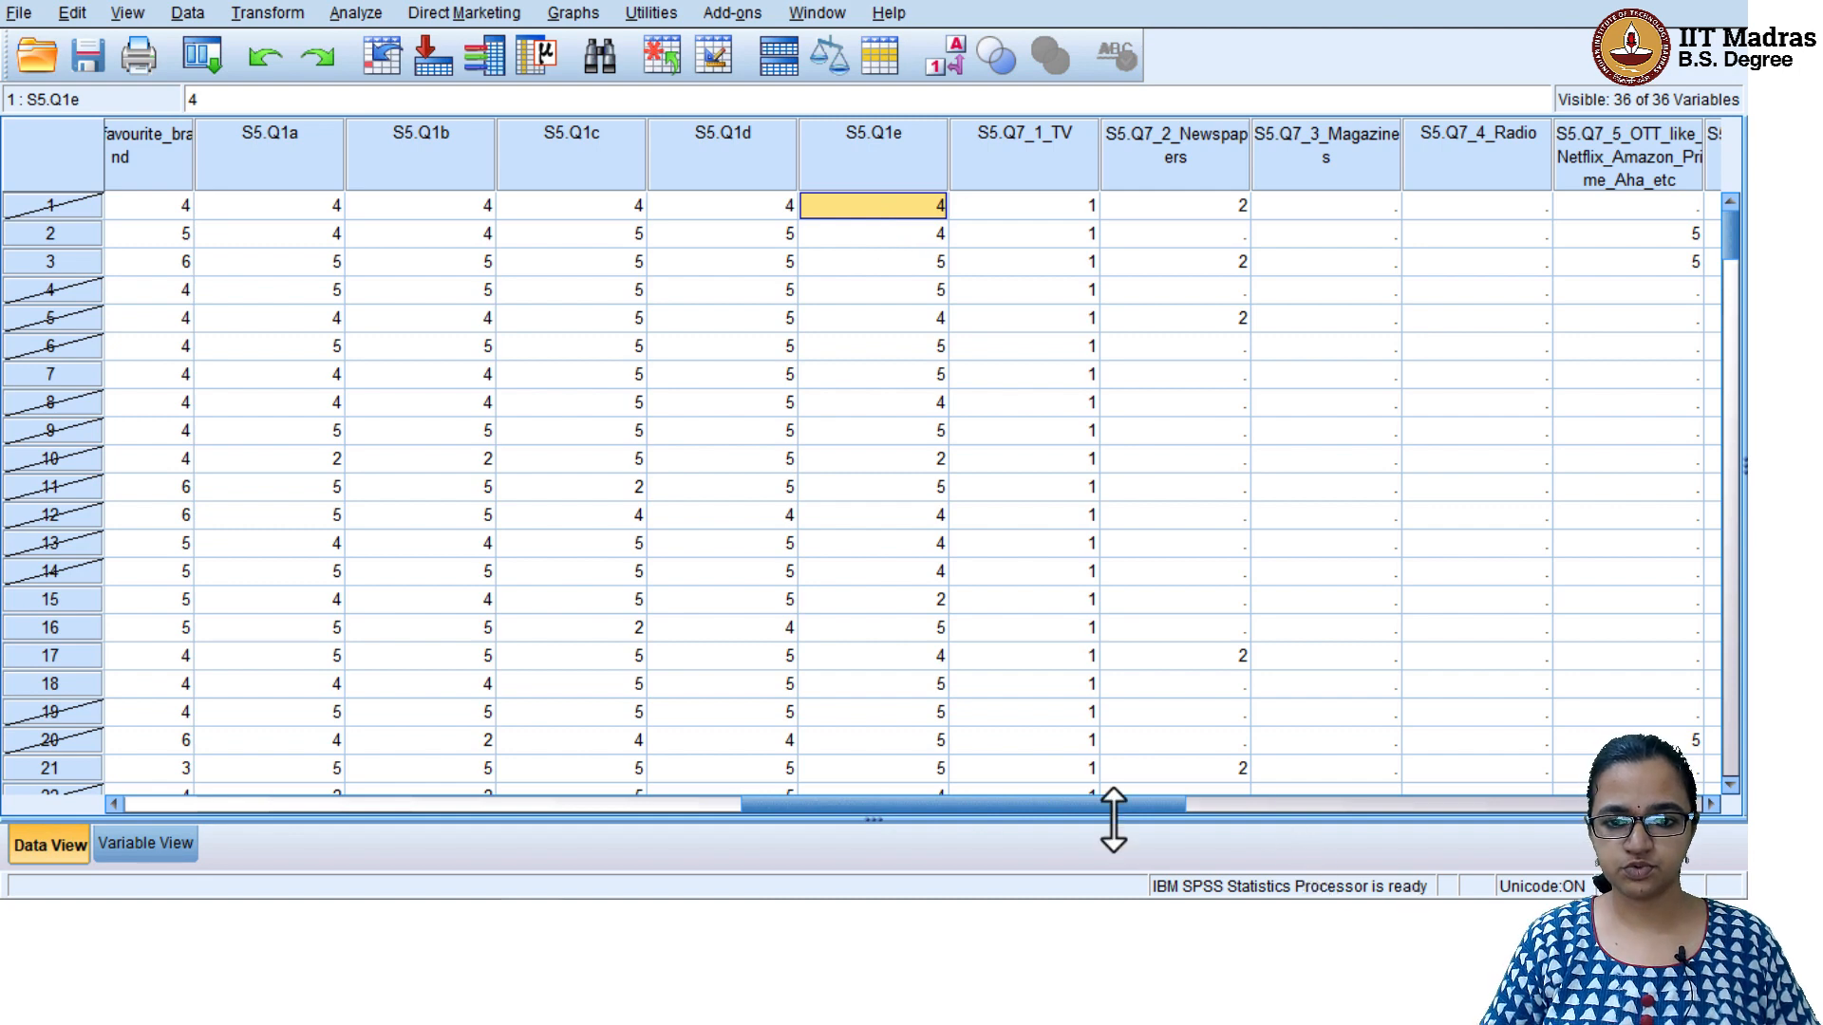
click(438, 238)
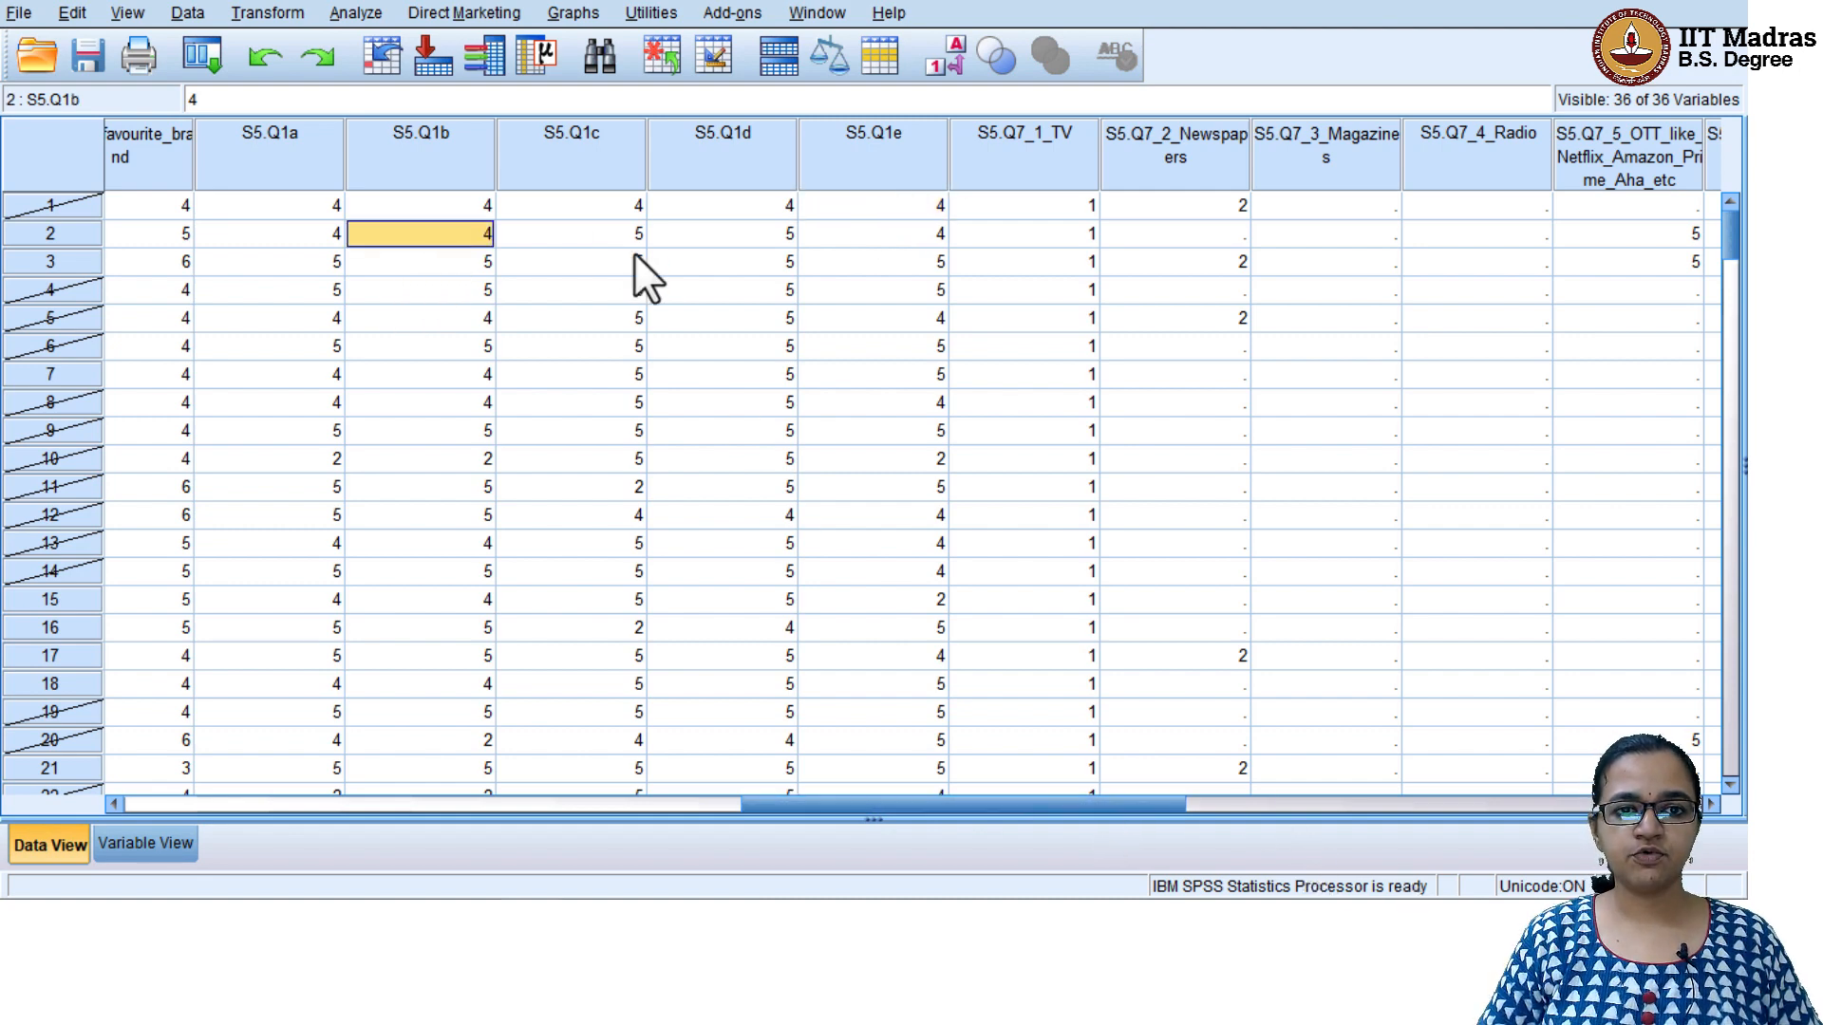
click(630, 234)
click(727, 233)
click(897, 239)
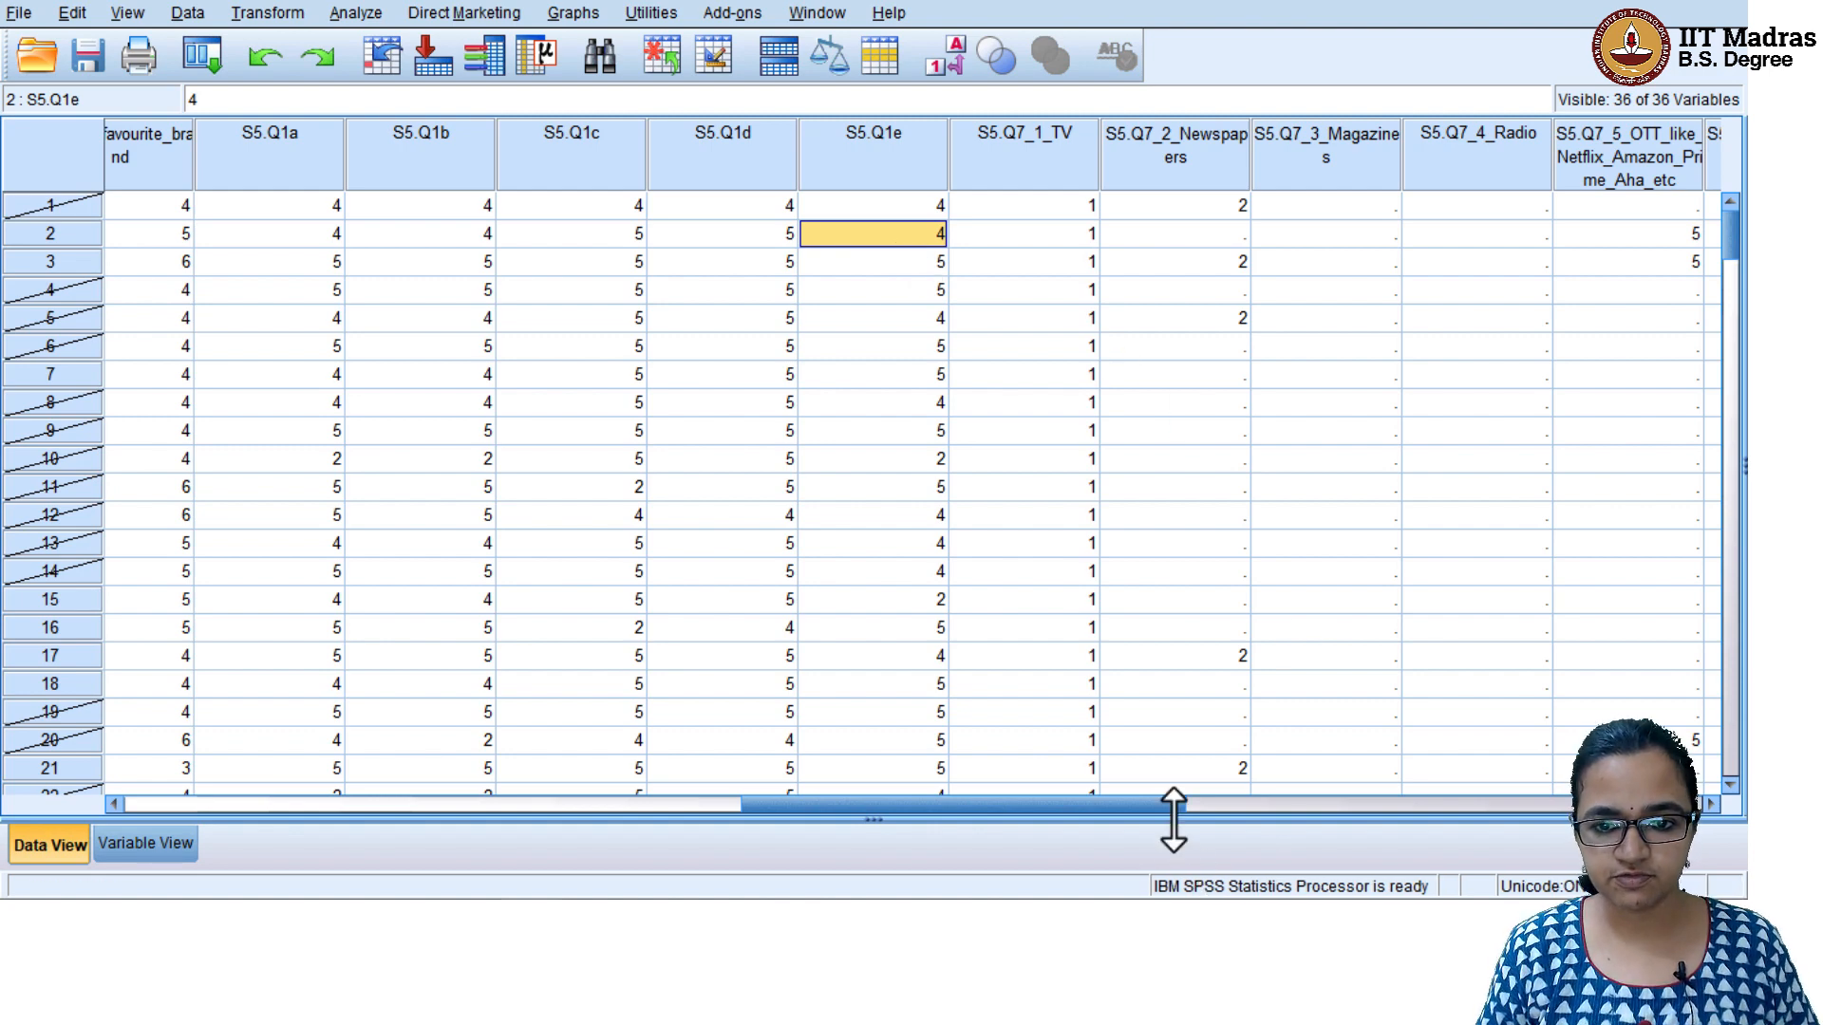
drag(1155, 805, 1734, 807)
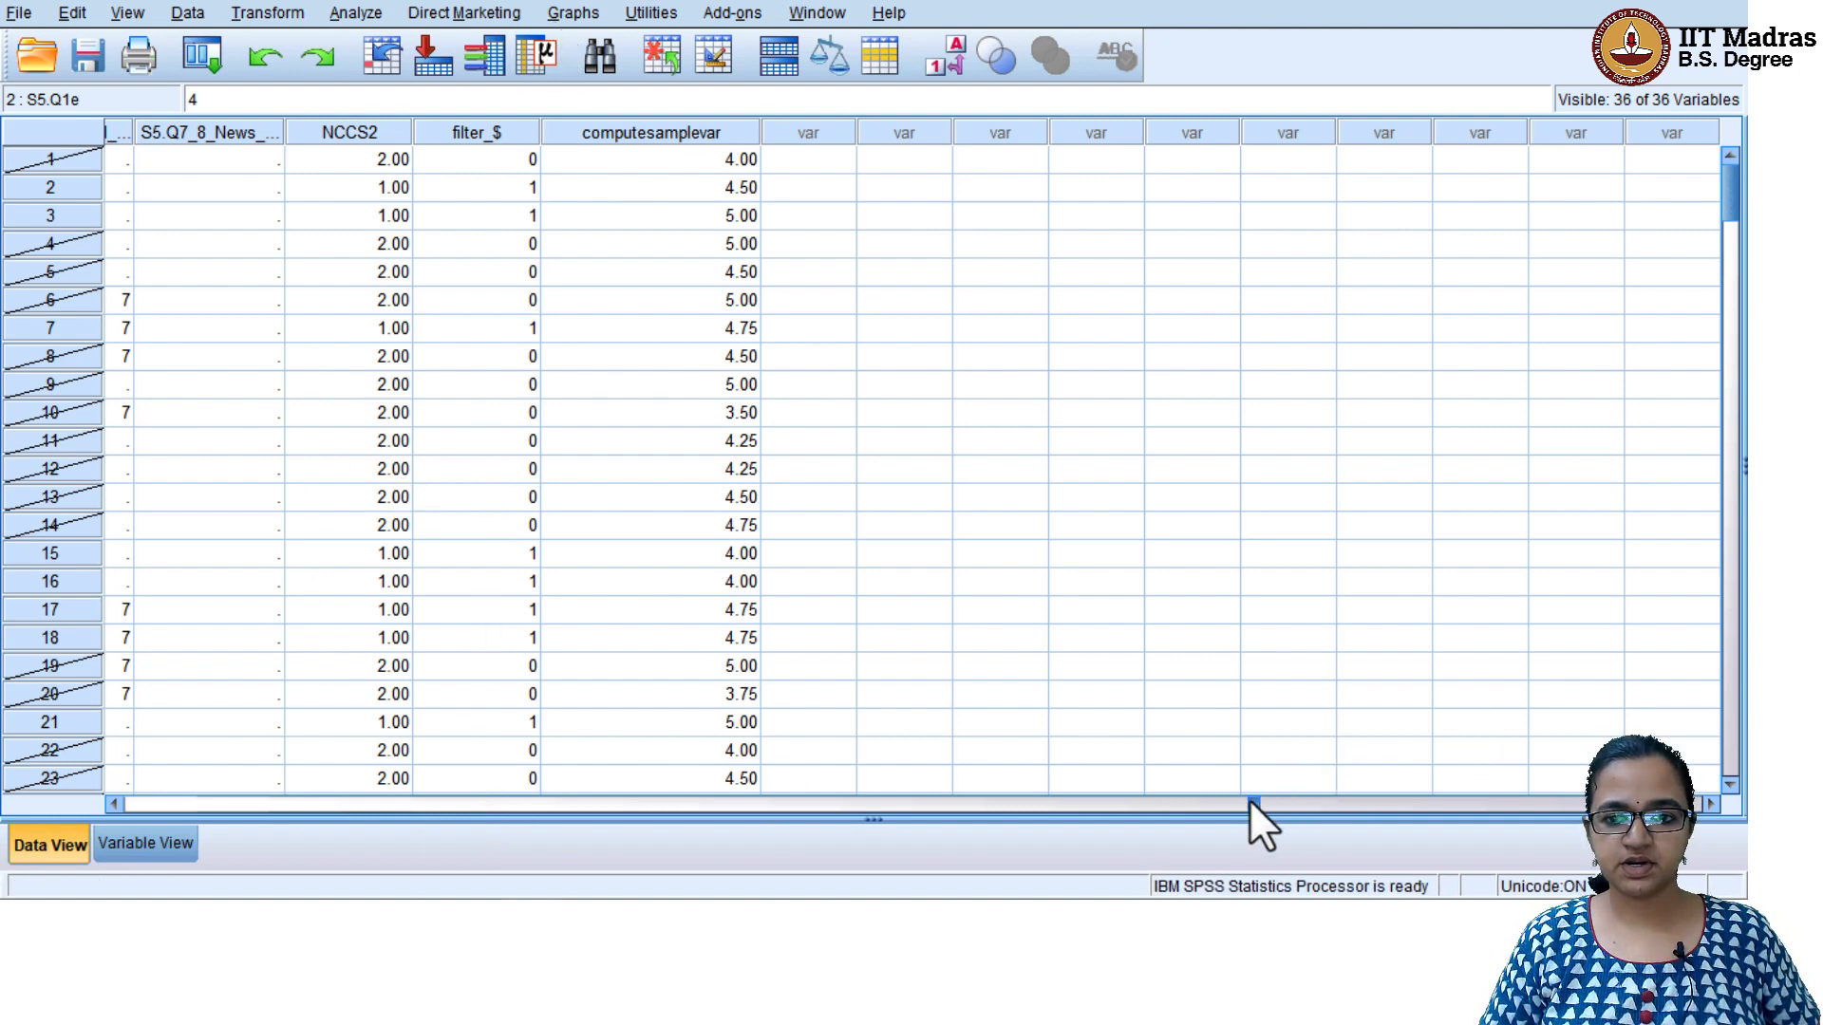
Return to the first columns of the dataset and bring up the open document windows for switching
drag(1249, 799, 43, 788)
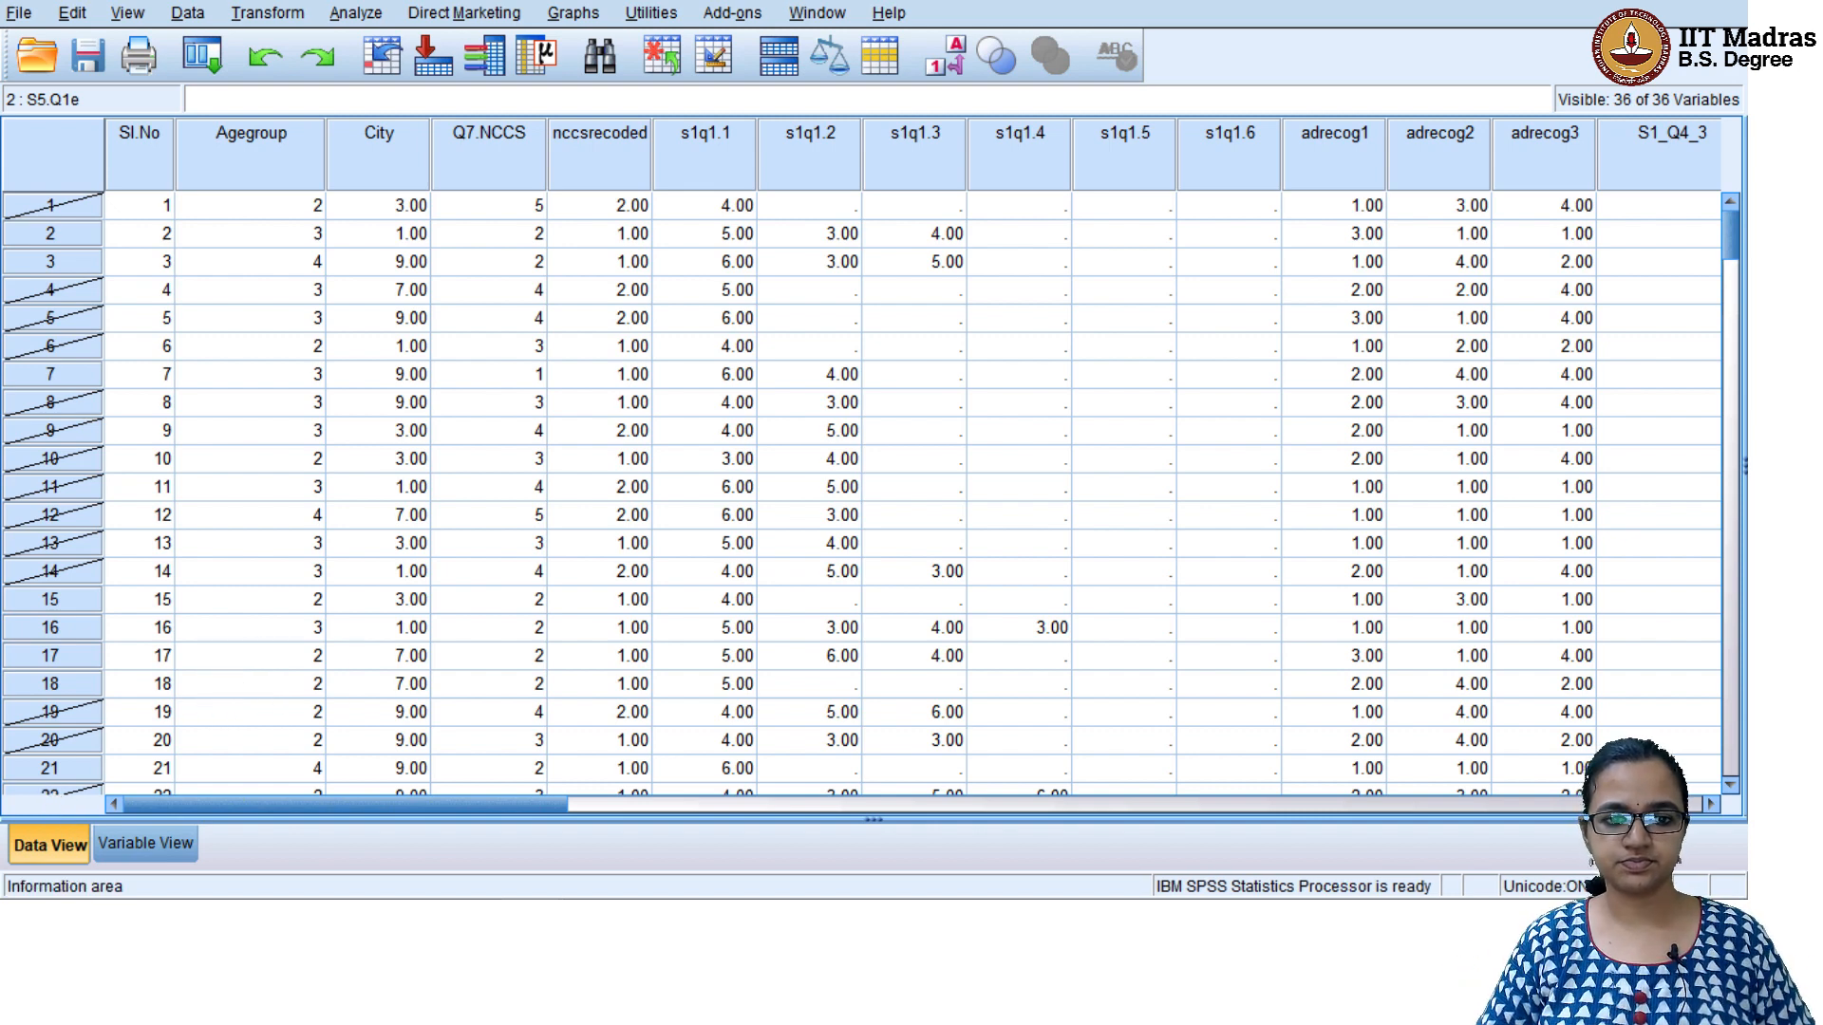
mouse_move(532, 919)
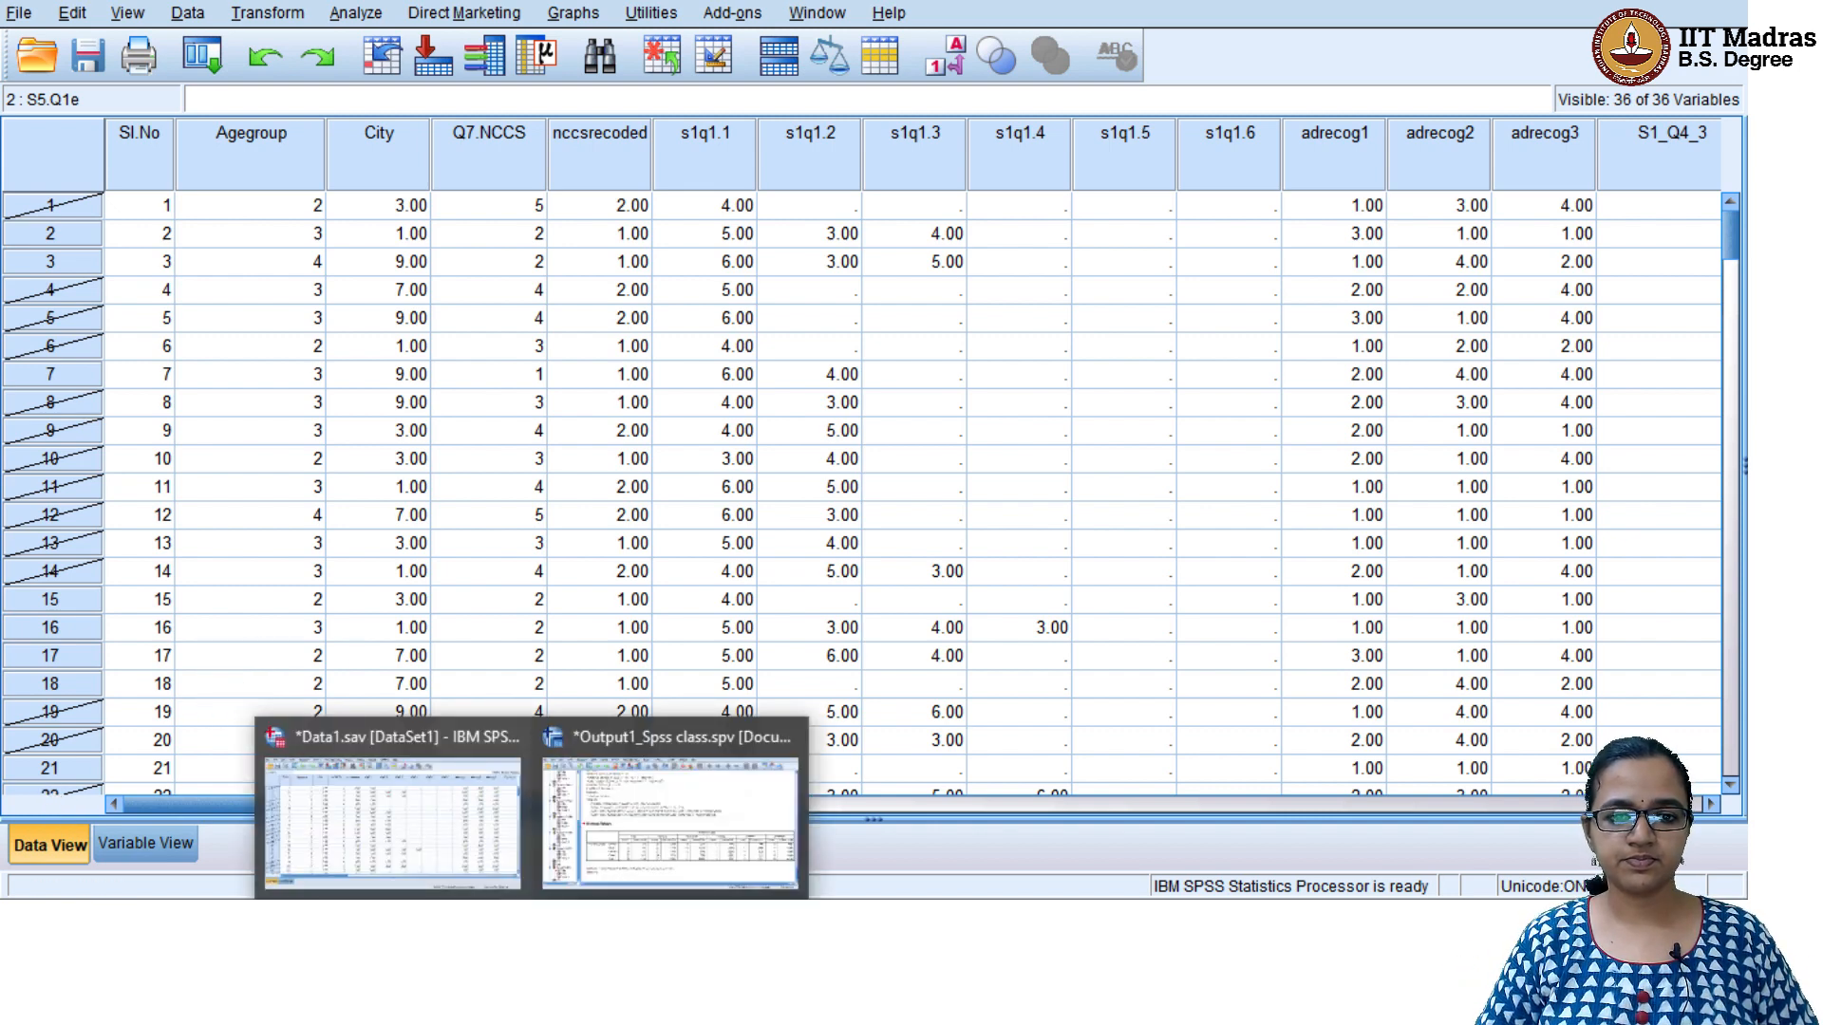